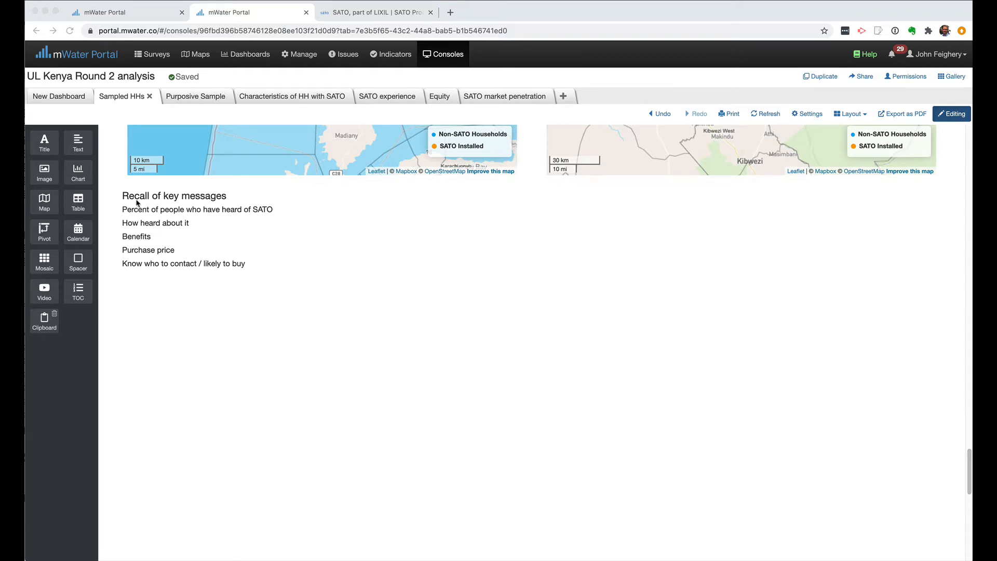
- Review the household maps and the topics listed under Recall of key messages, highlighting the percent of people who have heard of SATO
scroll(308, 239, up, 3)
scroll(308, 238, up, 5)
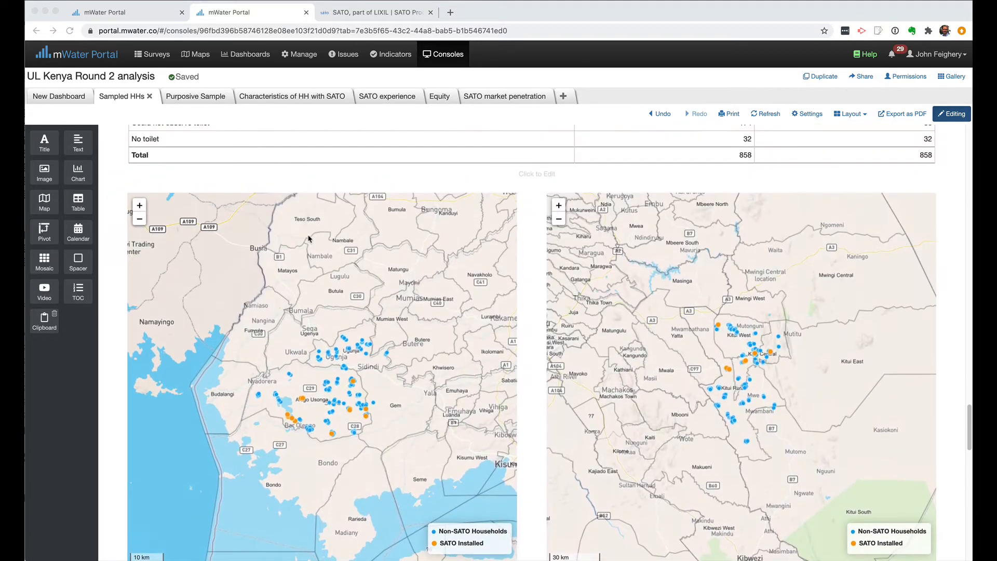
scroll(308, 239, down, 10)
scroll(308, 239, up, 2)
scroll(308, 239, up, 1)
scroll(308, 239, down, 2)
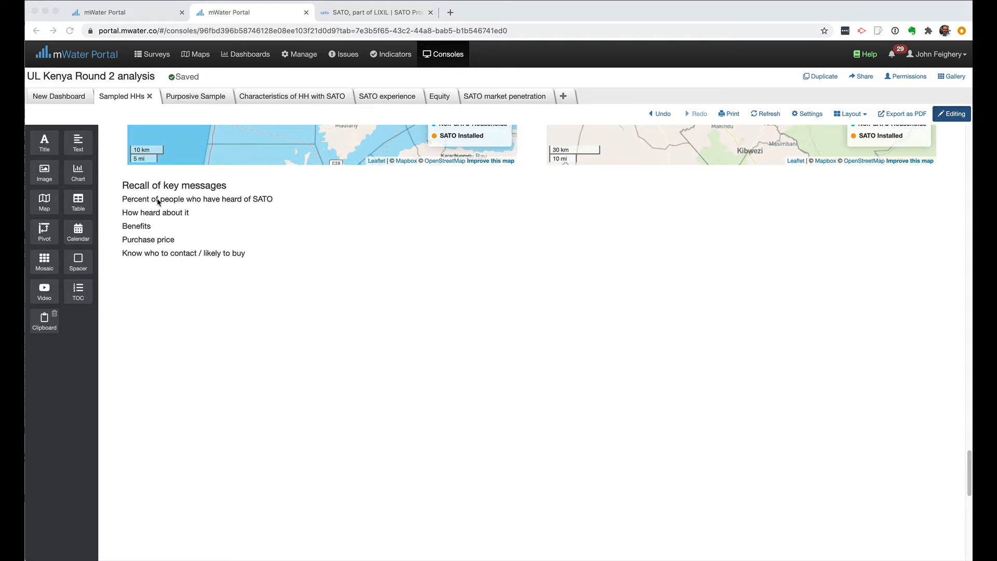
click(138, 205)
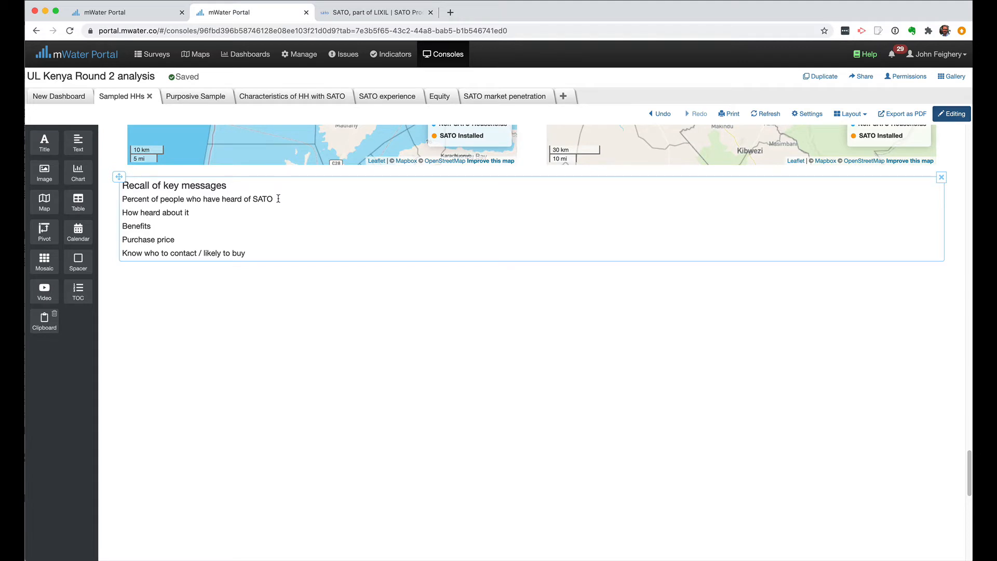
drag(275, 199, 121, 201)
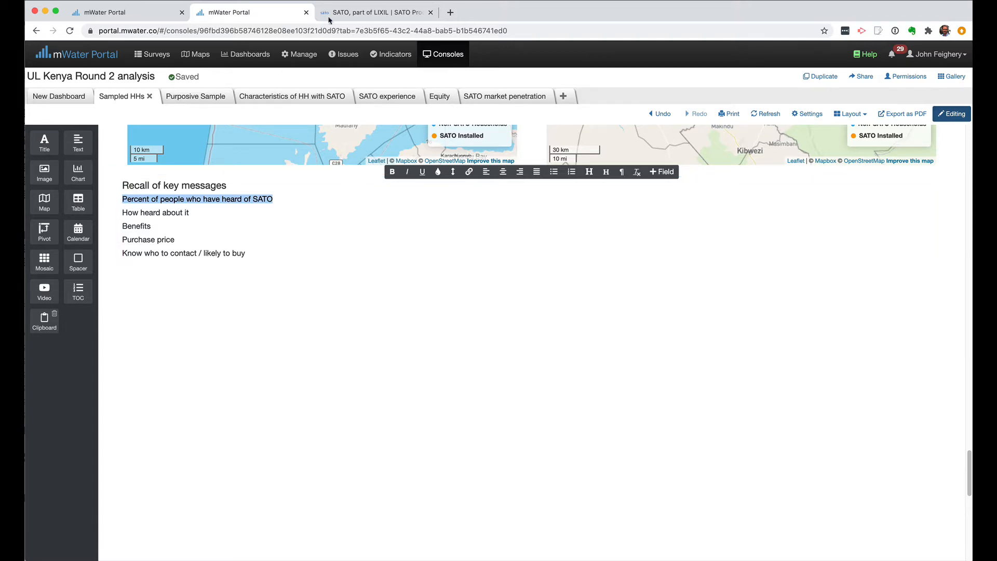
- Examine the SATO products page and the Household Survey UNICEF LIXIL (v1.4) design, and return to the Sampled HHs dashboard
click(362, 15)
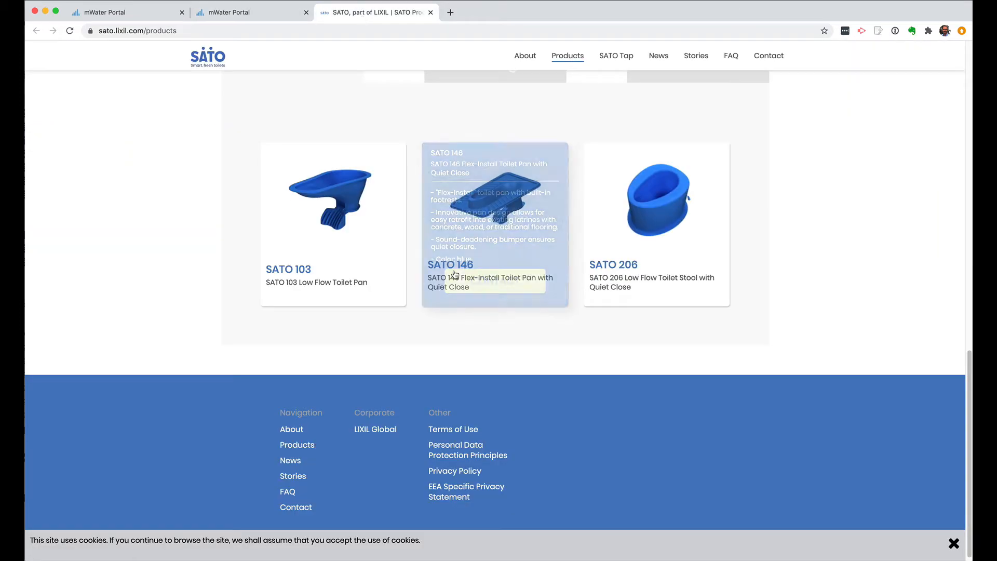
mouse_move(379, 232)
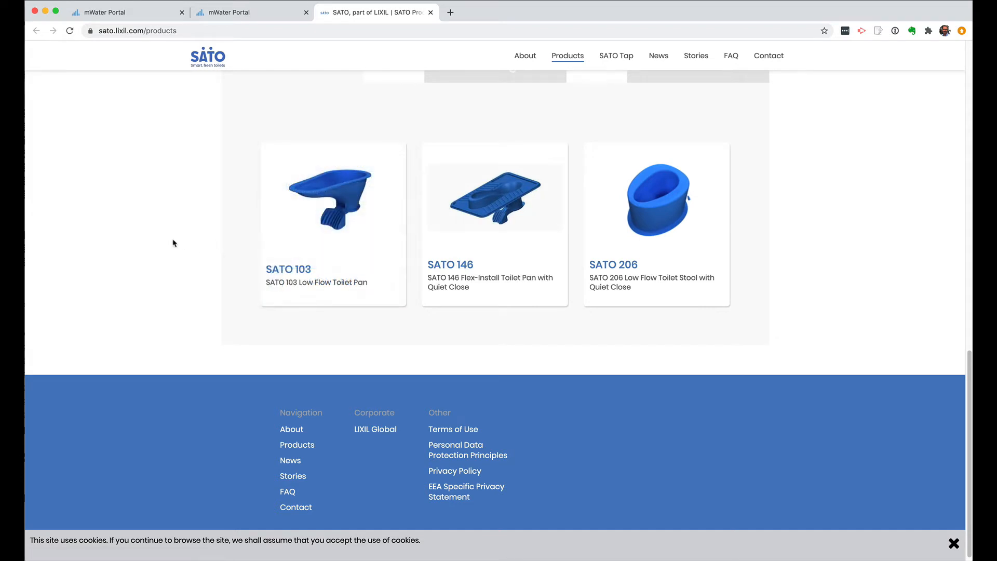
mouse_move(332, 224)
click(241, 17)
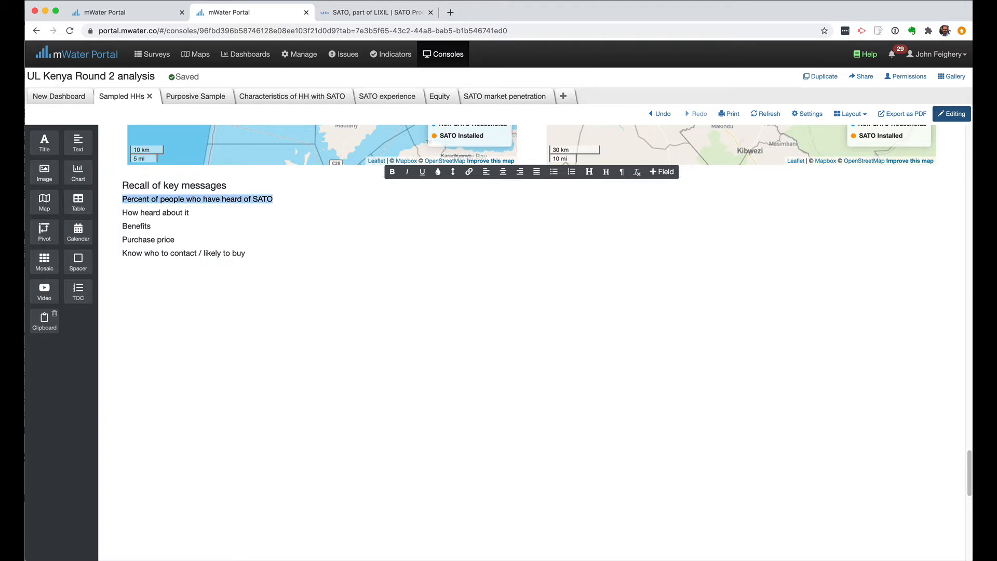
click(124, 13)
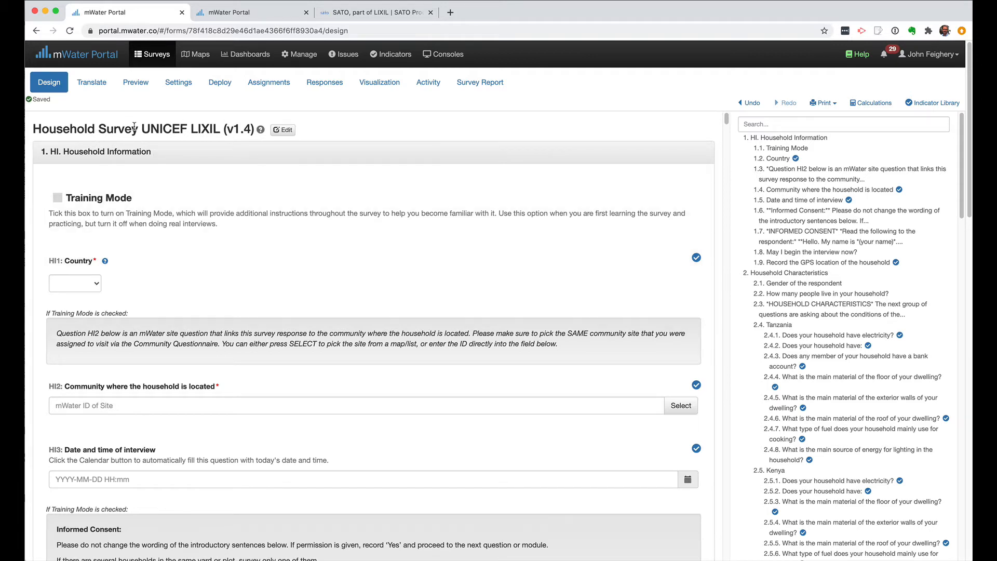
click(250, 10)
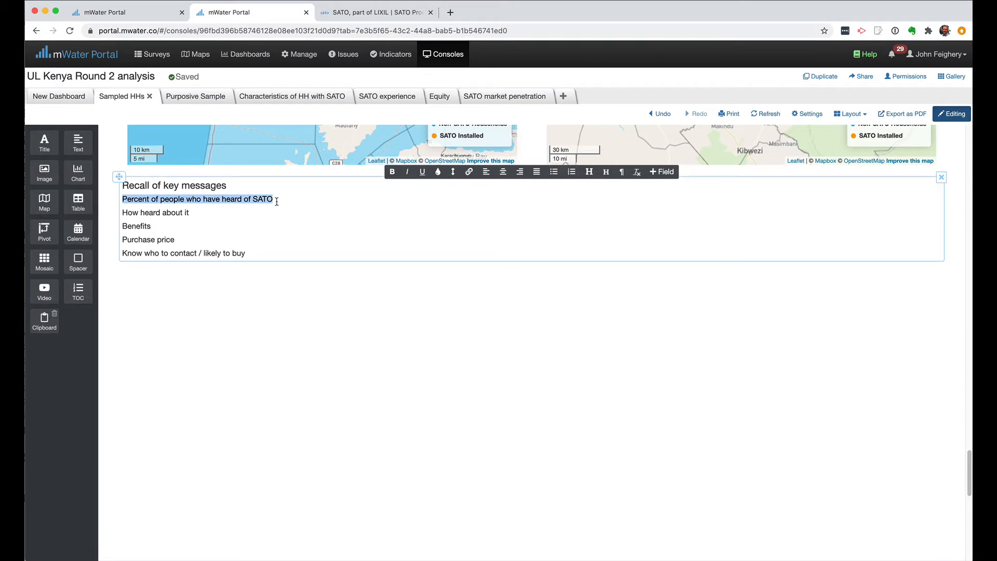
click(277, 201)
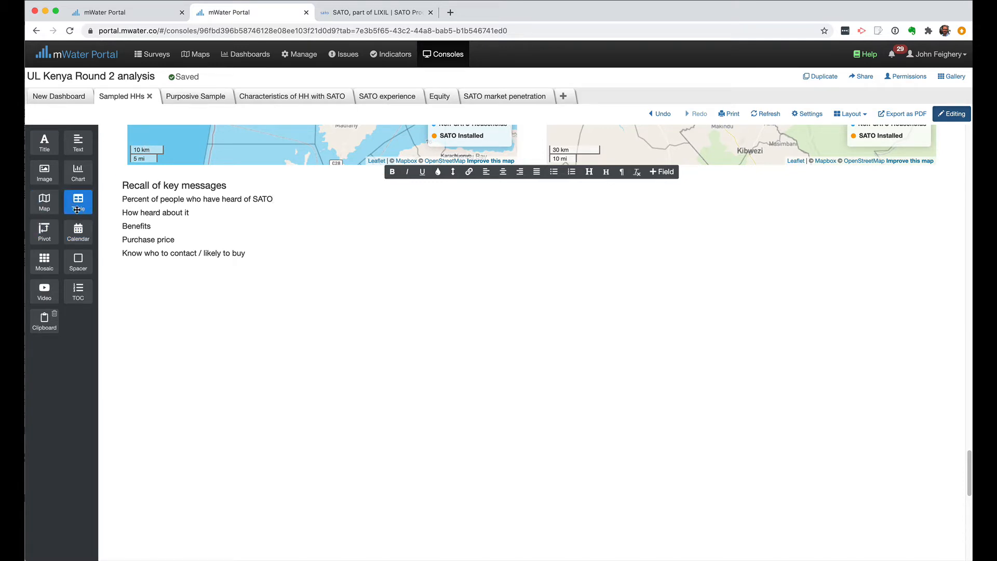
- Add a bar chart beside the Recall of key messages text, using Household Survey UNICEF LIXIL (v1.4) as its data source
drag(78, 175, 128, 229)
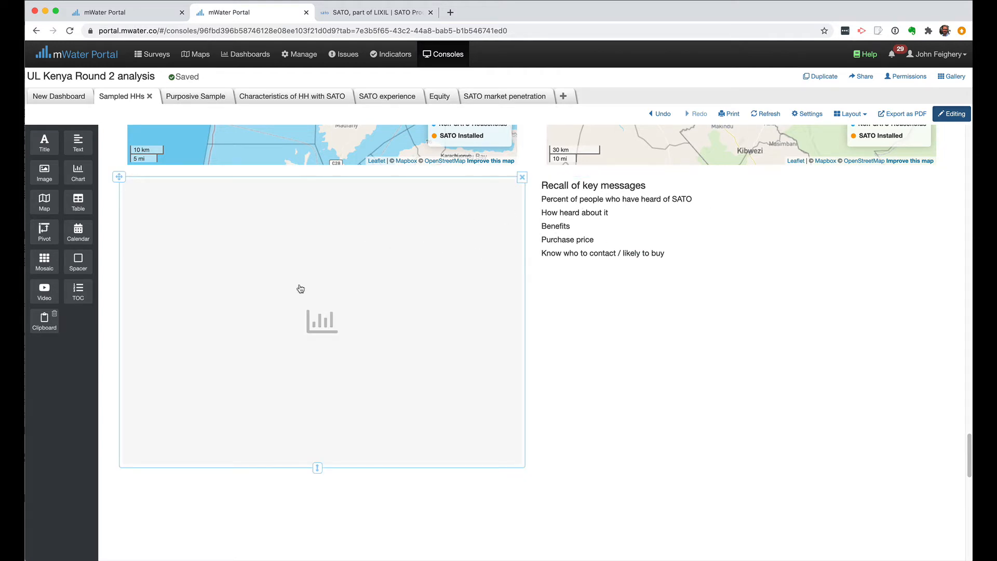
click(322, 320)
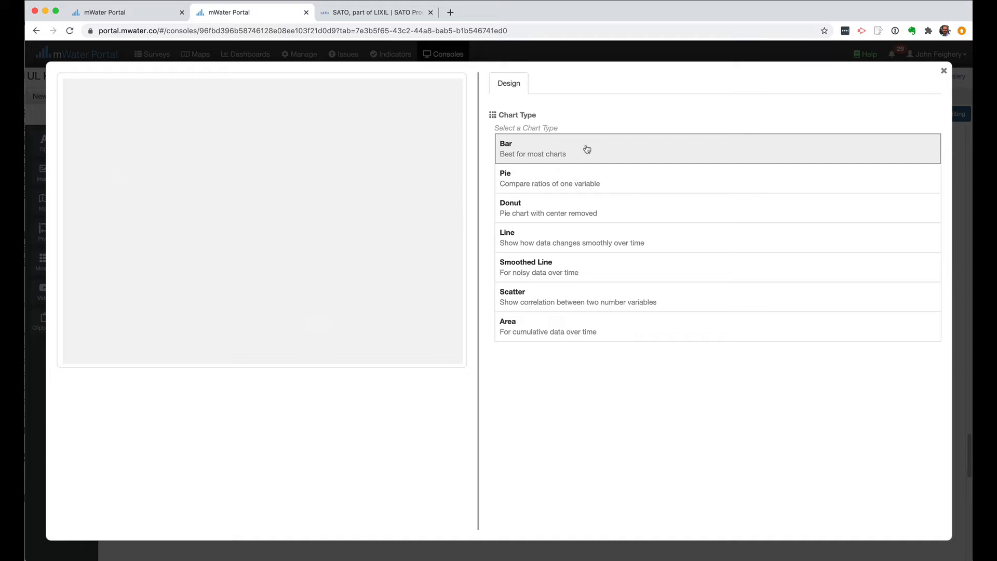
click(525, 152)
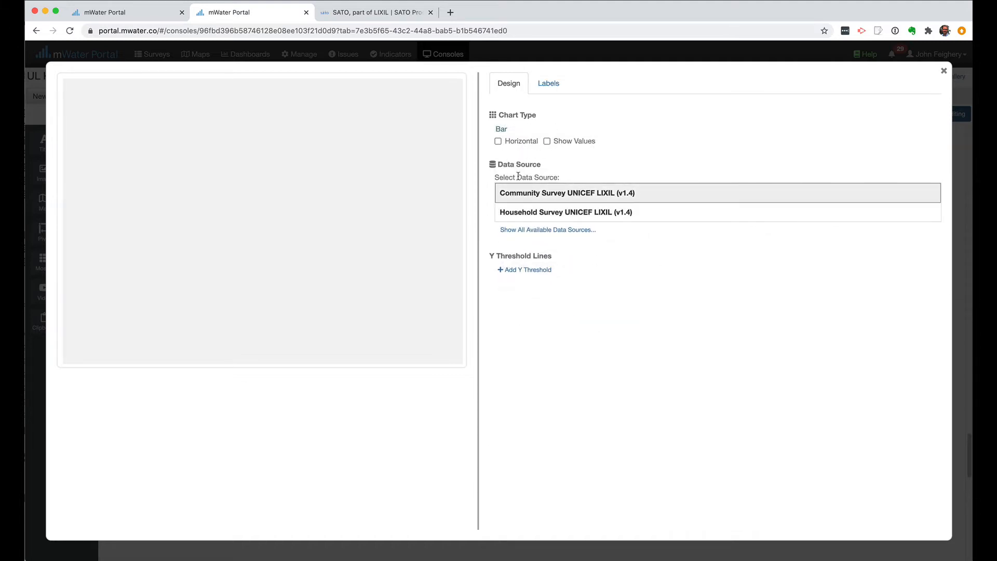
click(562, 216)
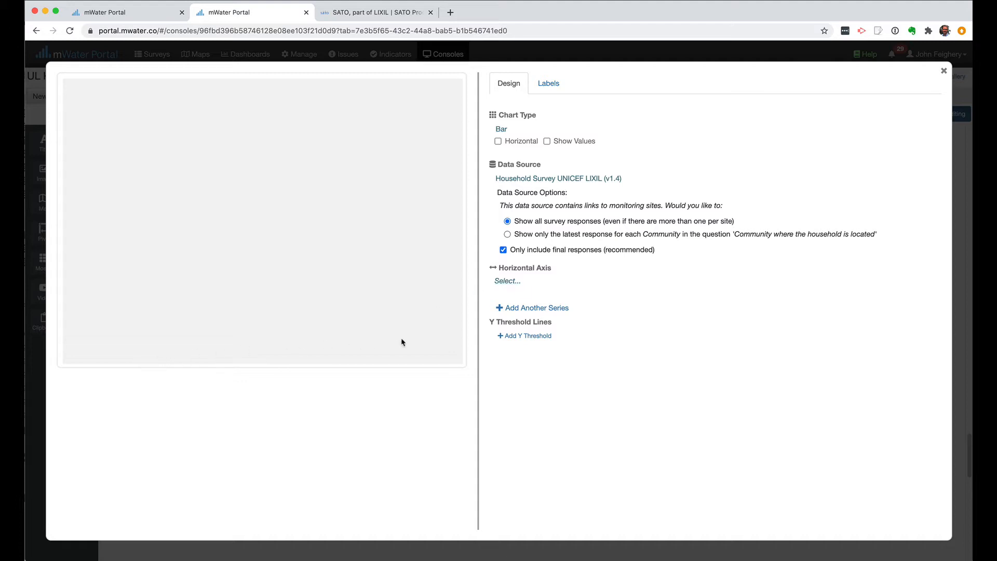
- Set the bar chart's horizontal axis to the Kenya Survey Round calculation and inspect the resulting bars
click(506, 282)
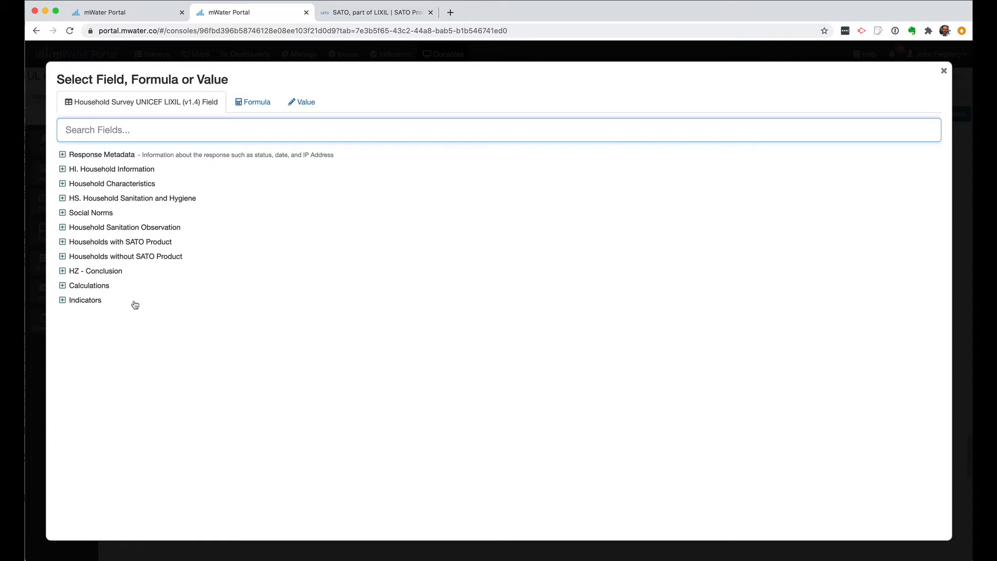
click(63, 286)
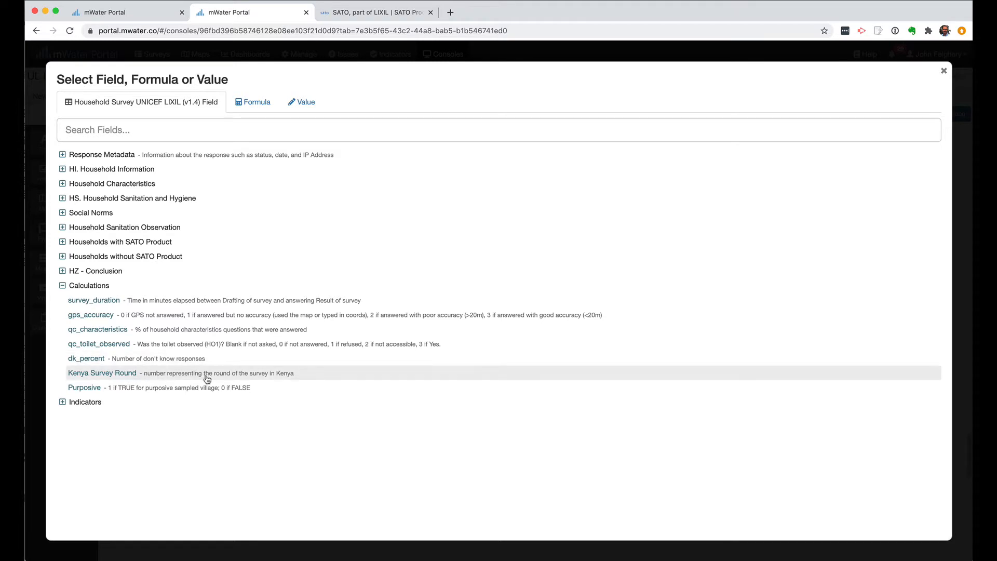
click(118, 374)
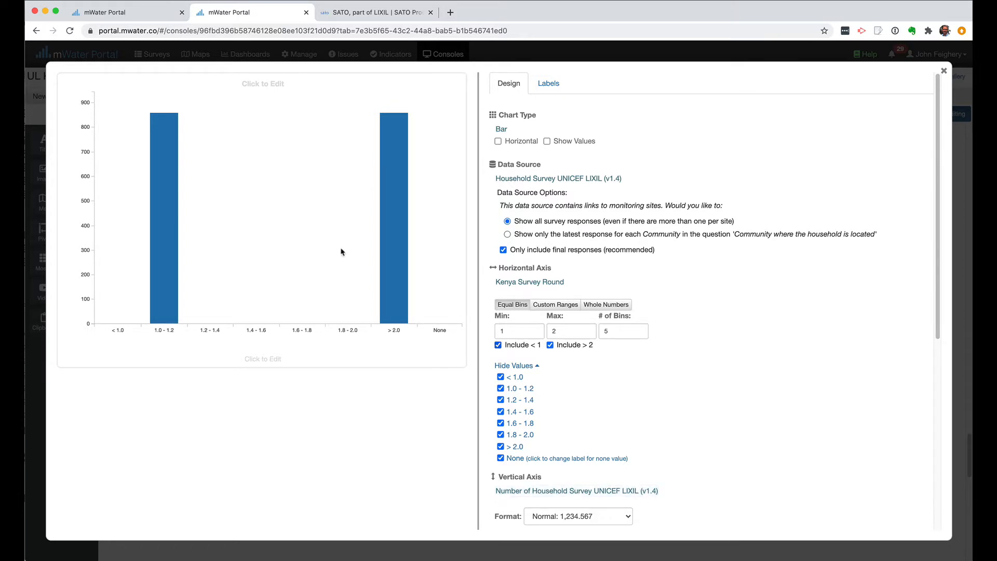
mouse_move(159, 157)
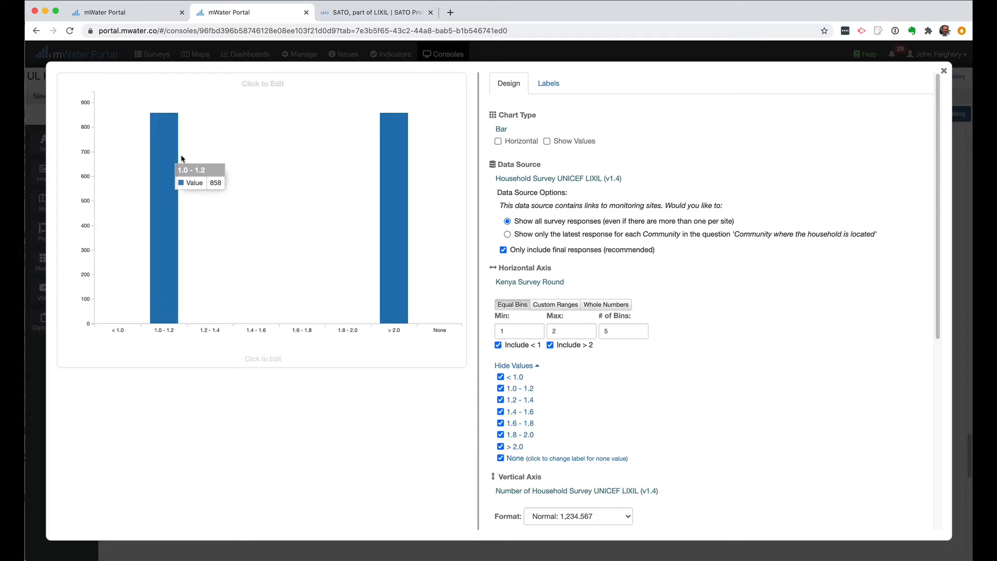
mouse_move(377, 142)
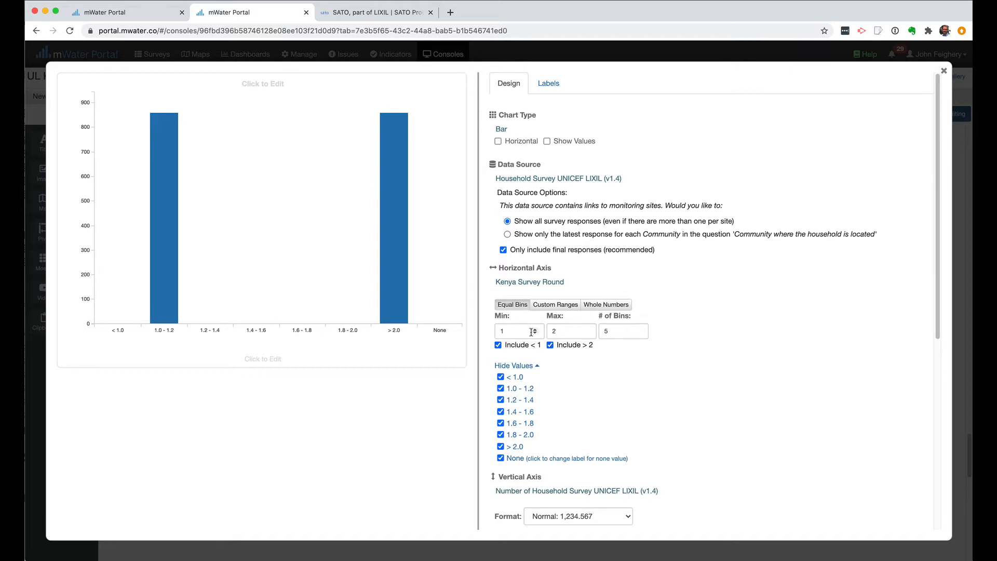
mouse_move(185, 286)
- Exclude the < 1.0 bin and remove Kenya Survey Round from the horizontal axis
click(501, 378)
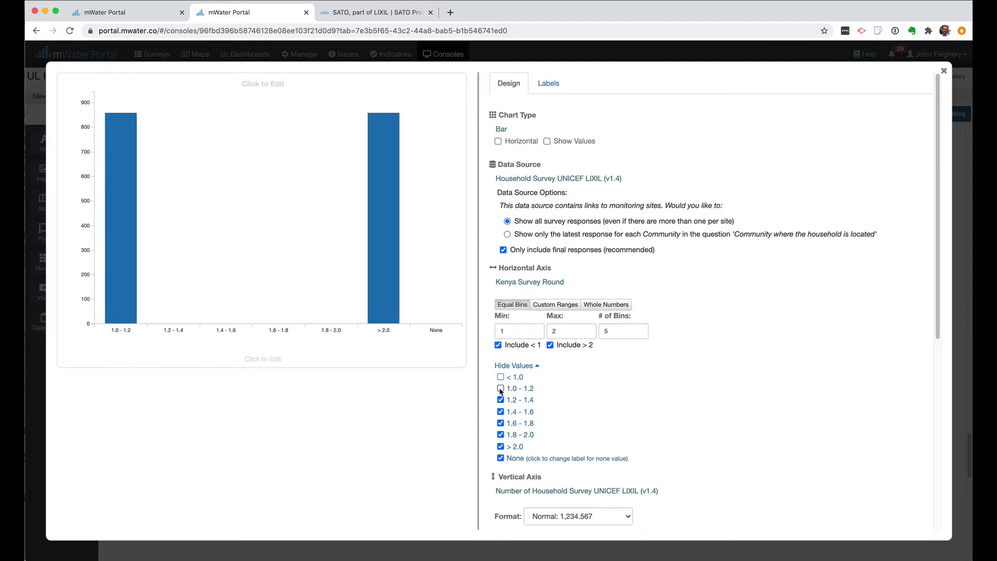
click(500, 390)
click(500, 389)
click(533, 286)
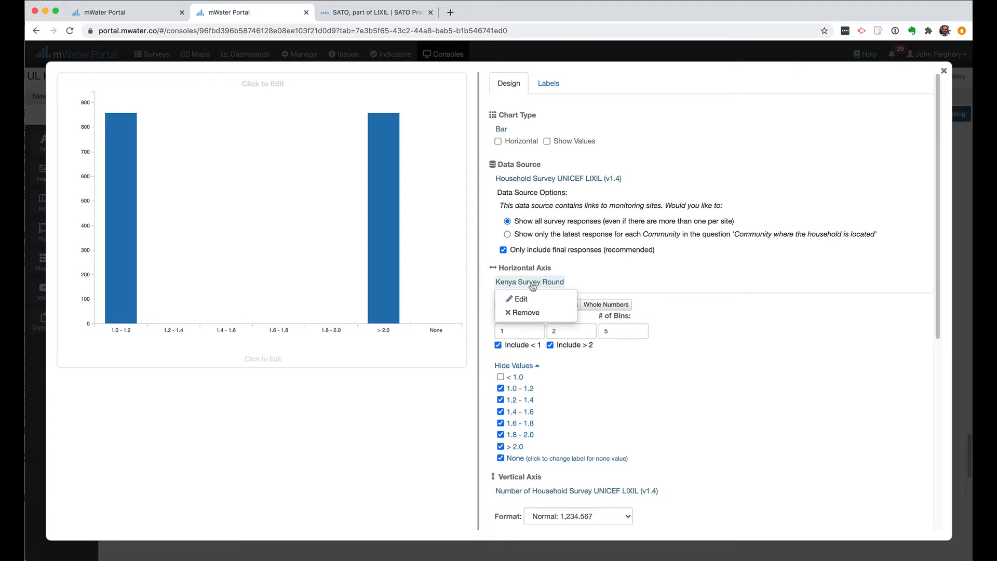
click(529, 312)
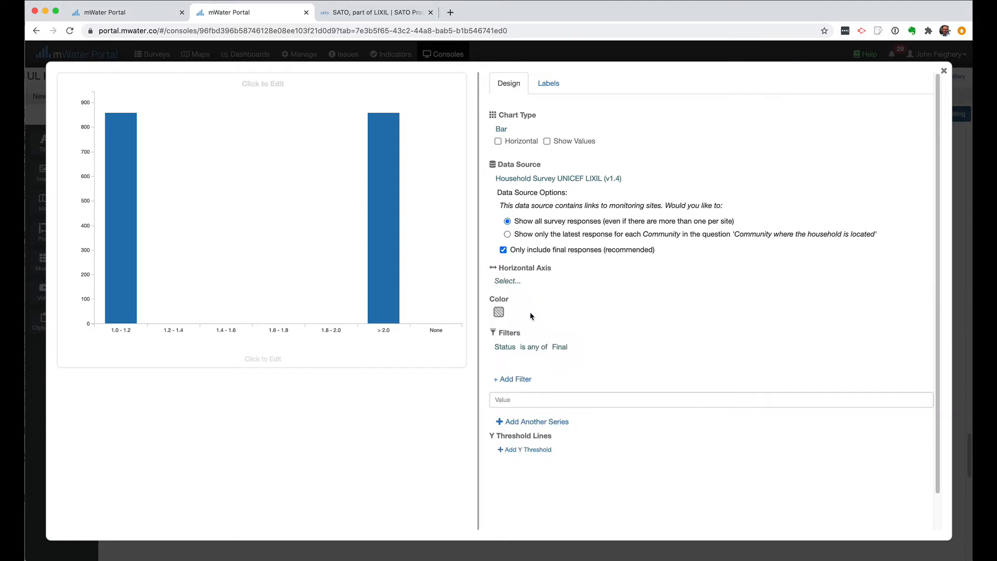
- Set the horizontal axis to the Convert to text formula applied to the Kenya Survey Round calculation
click(510, 282)
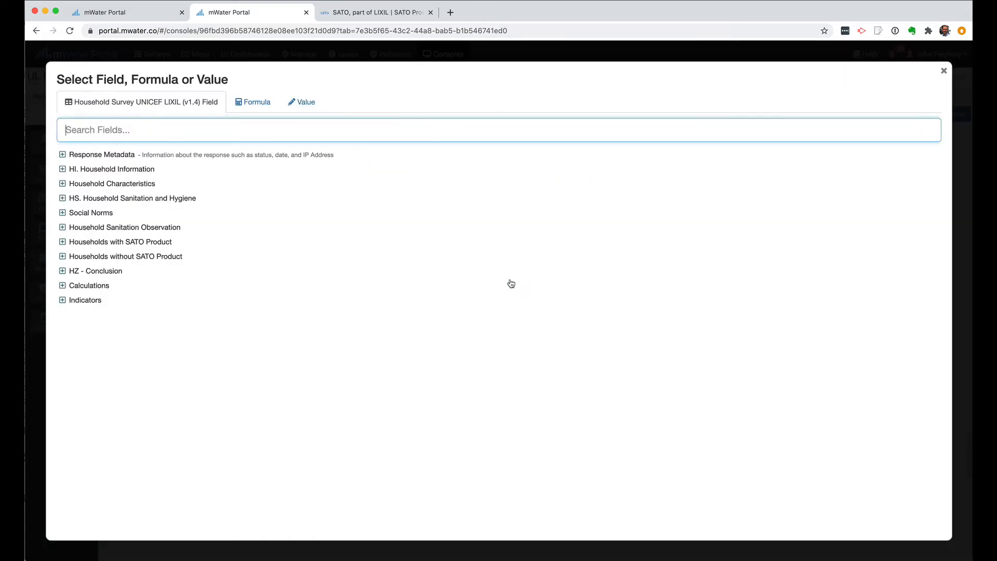
click(258, 106)
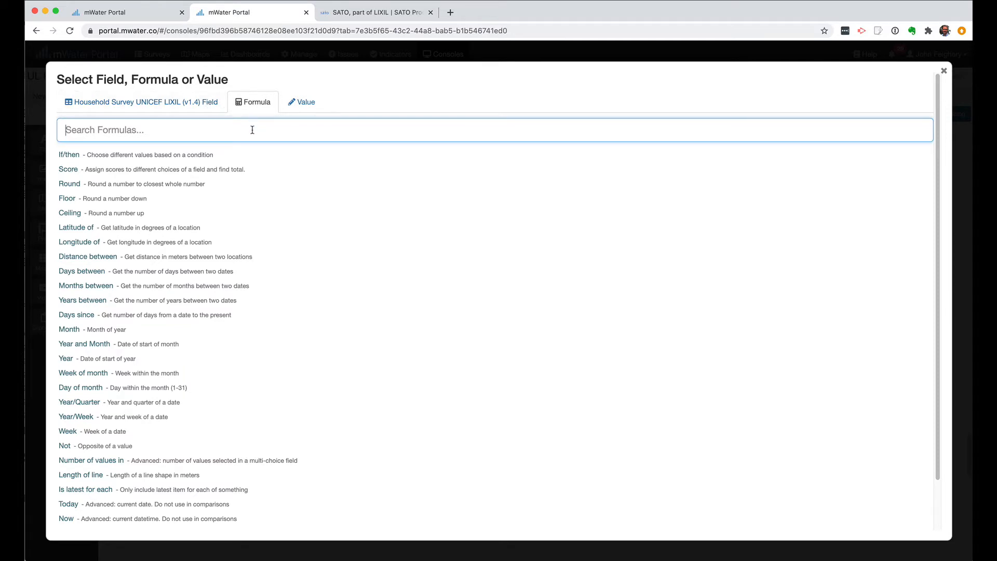
text(tex)
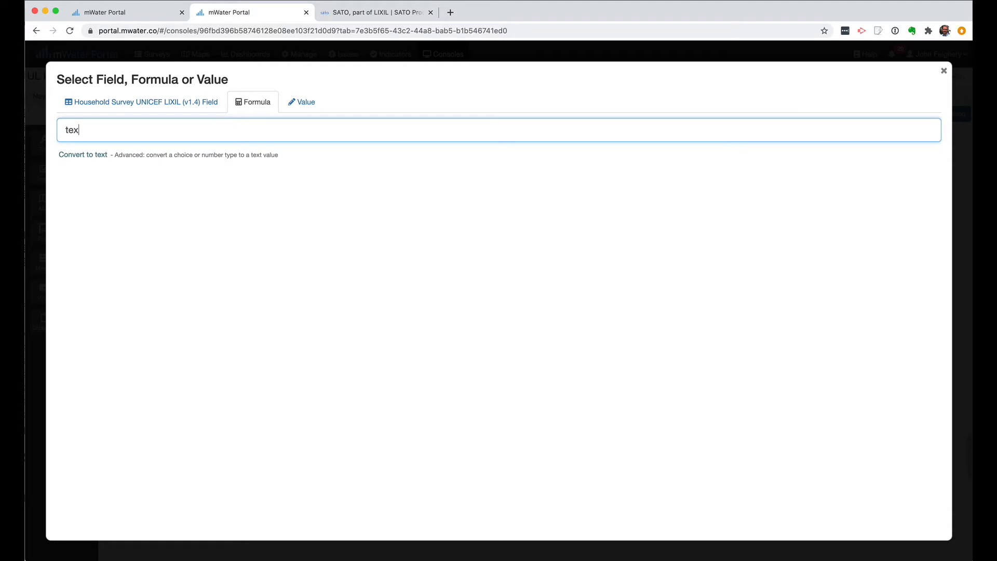
click(169, 159)
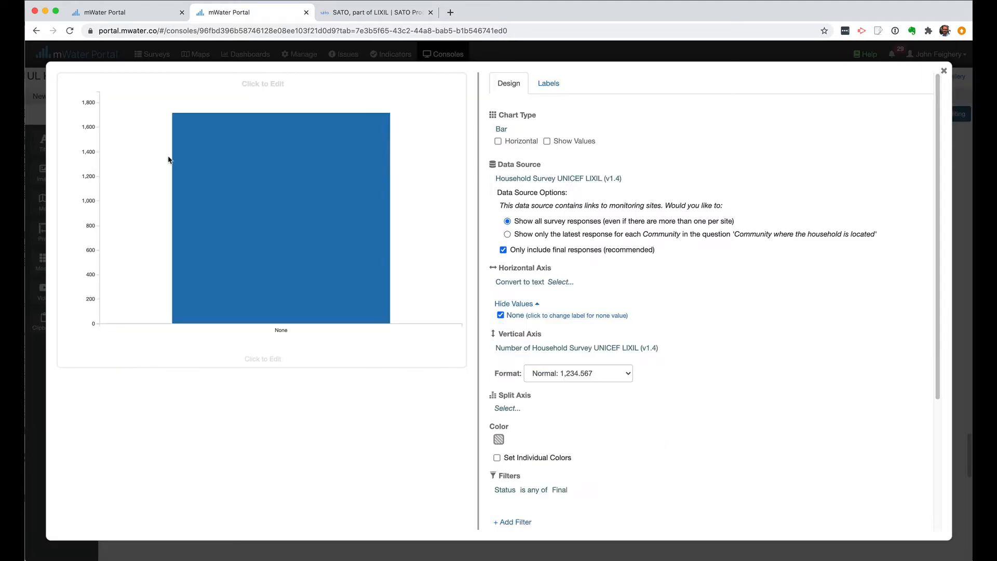
click(561, 284)
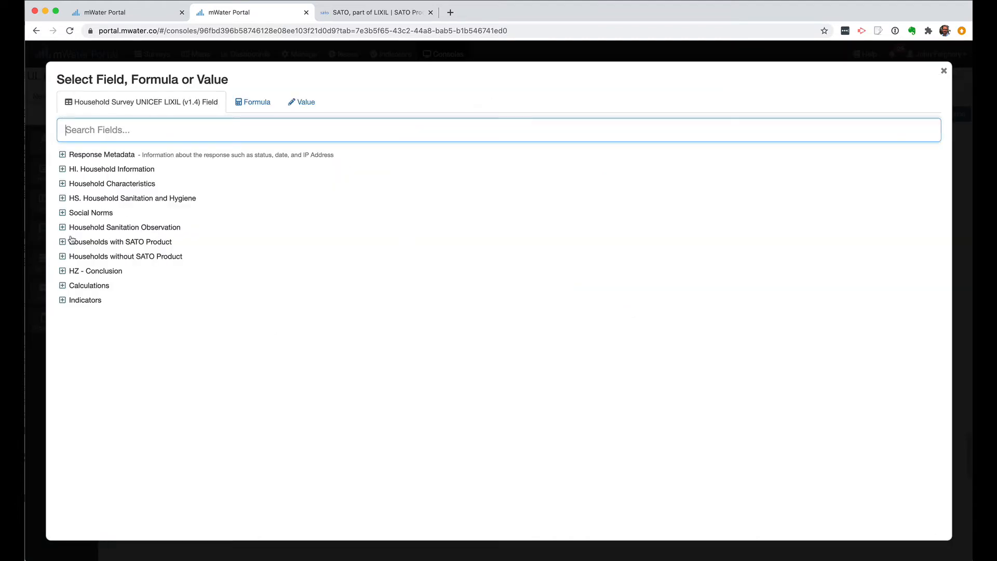
click(63, 286)
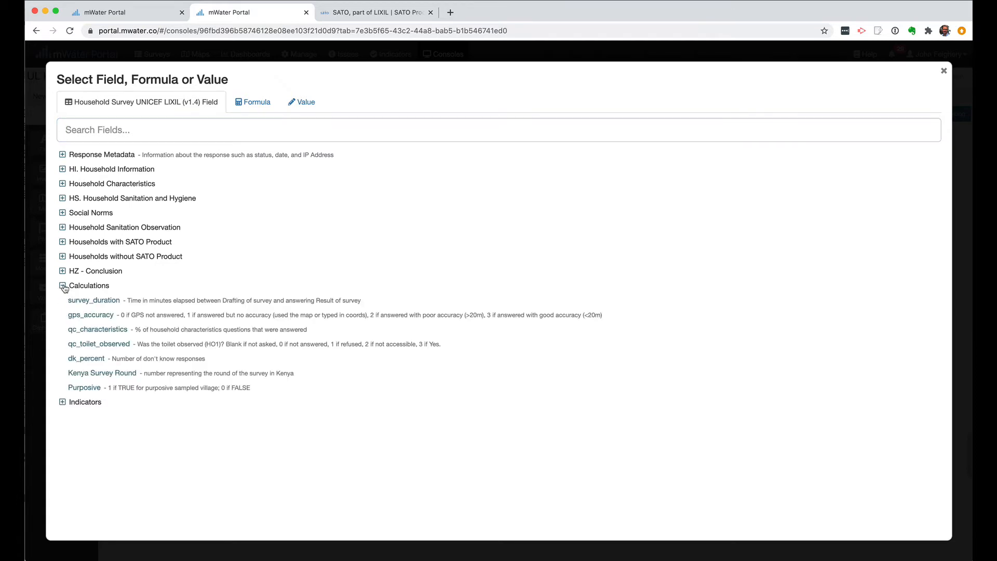
click(102, 374)
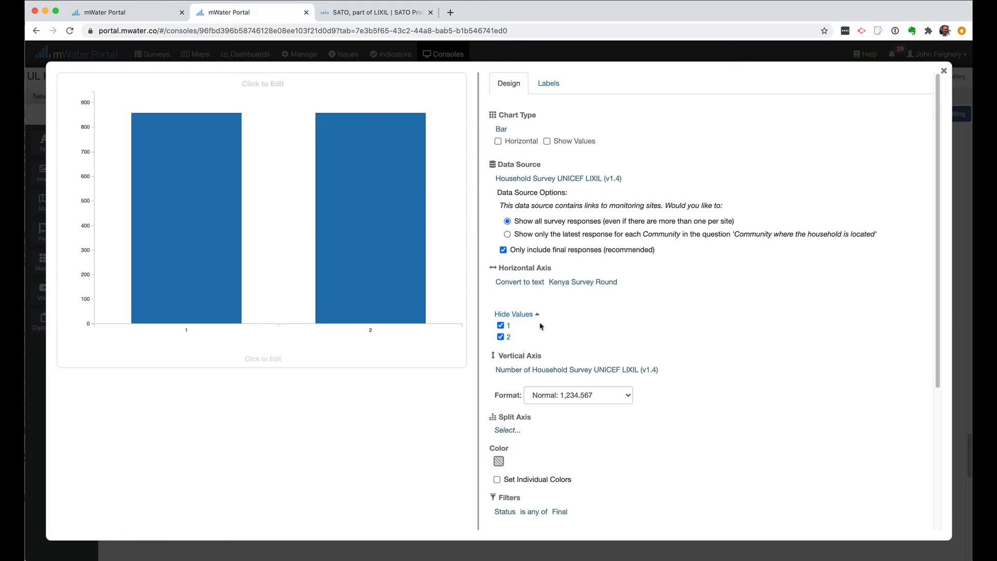
- Relabel the horizontal axis values 1 and 2 as Round 1 and Round 2
click(508, 326)
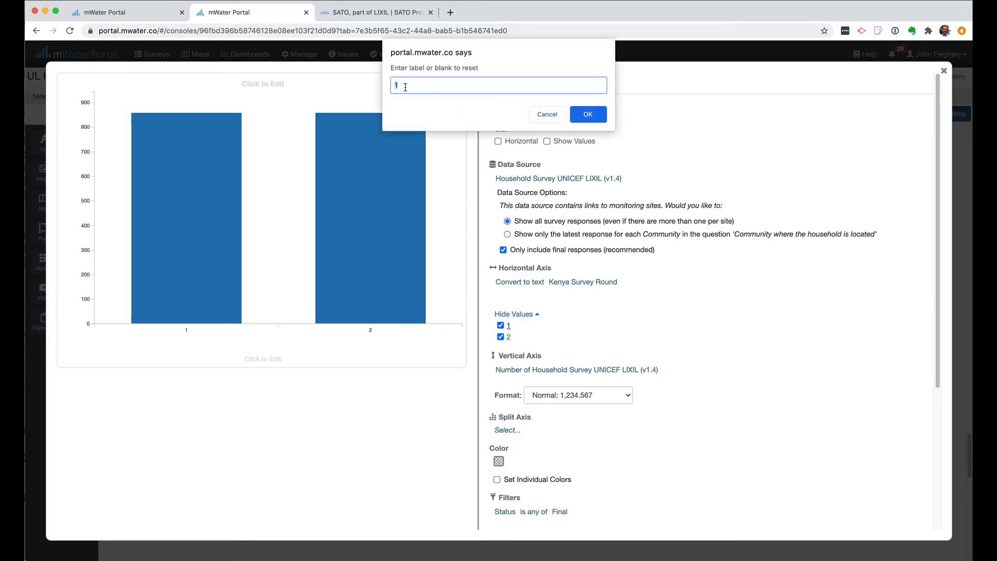
text(Round)
click(591, 114)
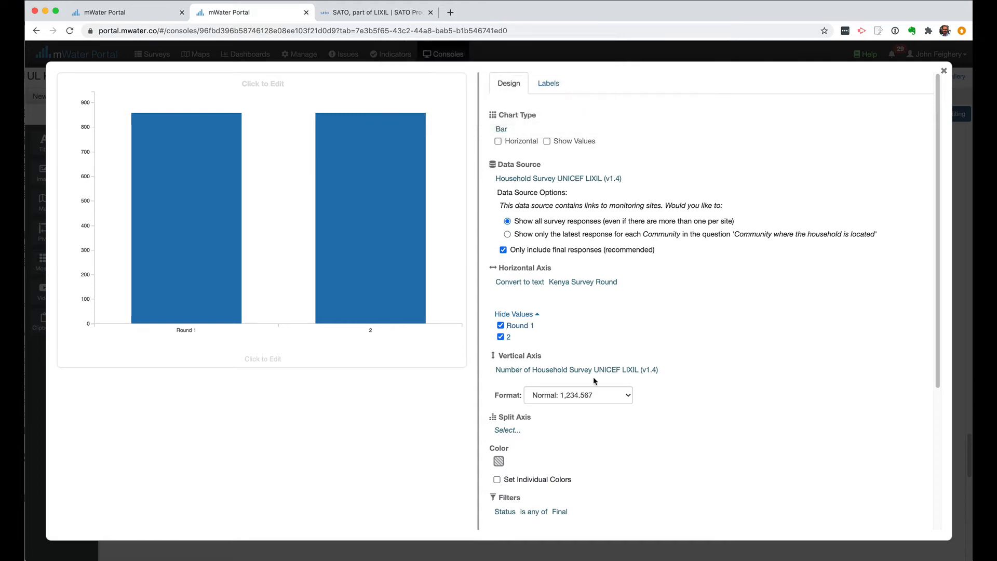
click(508, 337)
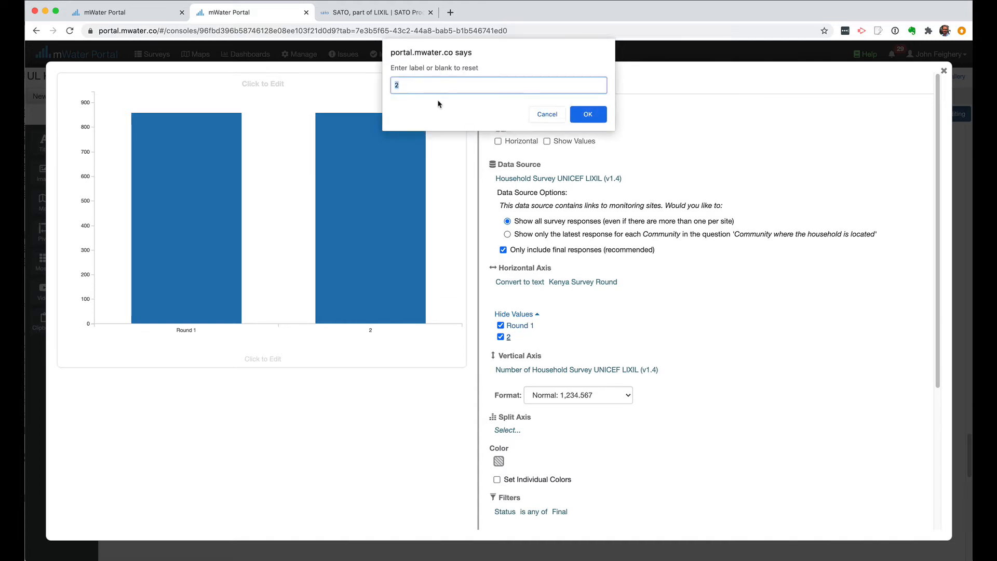
text(Round 2)
click(589, 117)
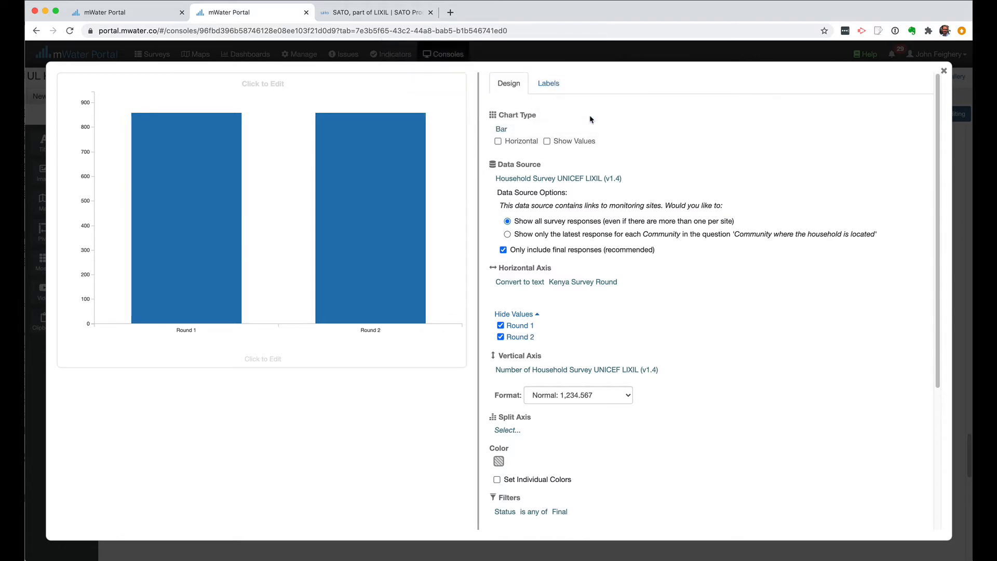
- Split the bars by the question "Have you heard anything about the SATO toilet products?" from Households without SATO Product
mouse_move(193, 196)
scroll(692, 336, down, 3)
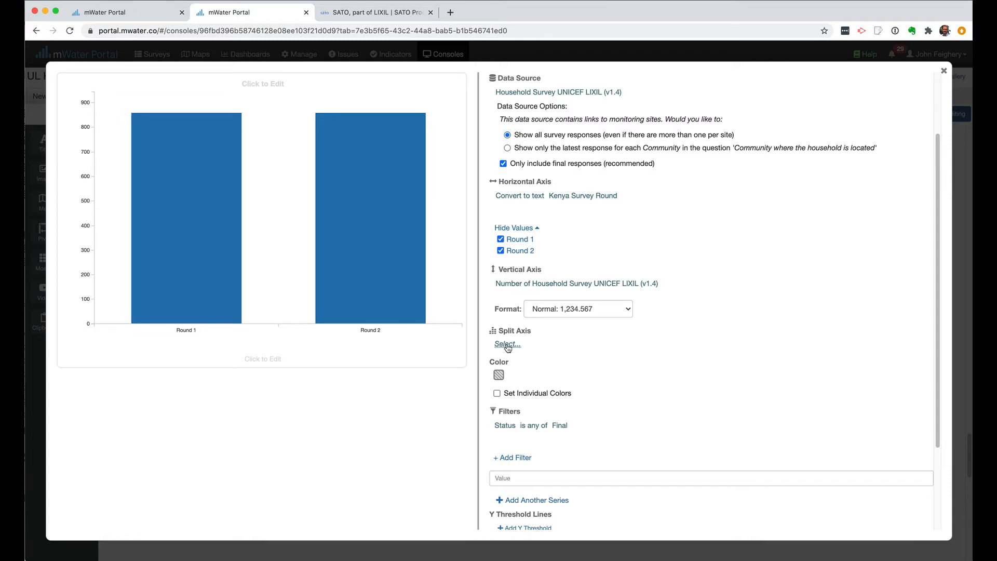
click(507, 345)
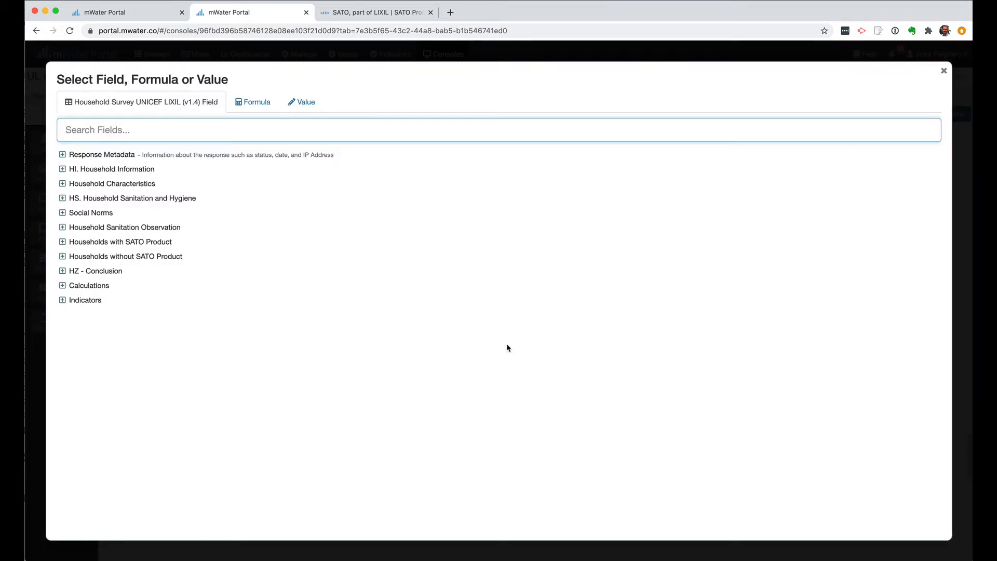
click(62, 242)
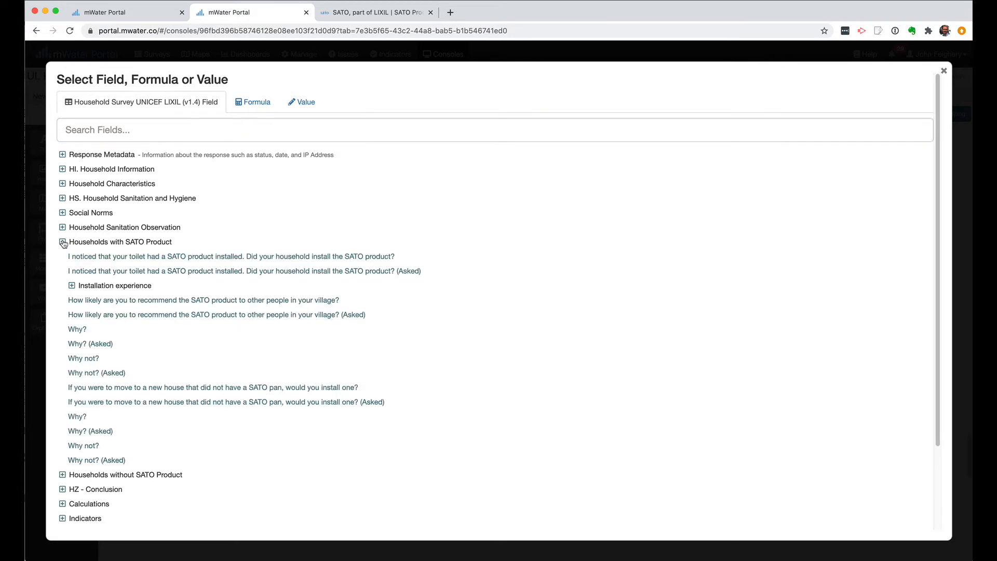
click(62, 242)
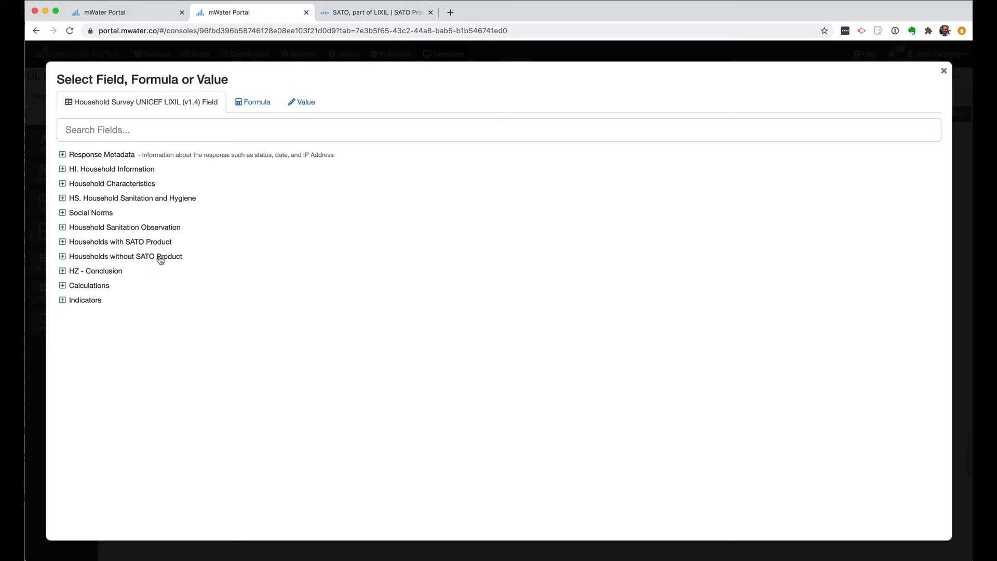
click(63, 257)
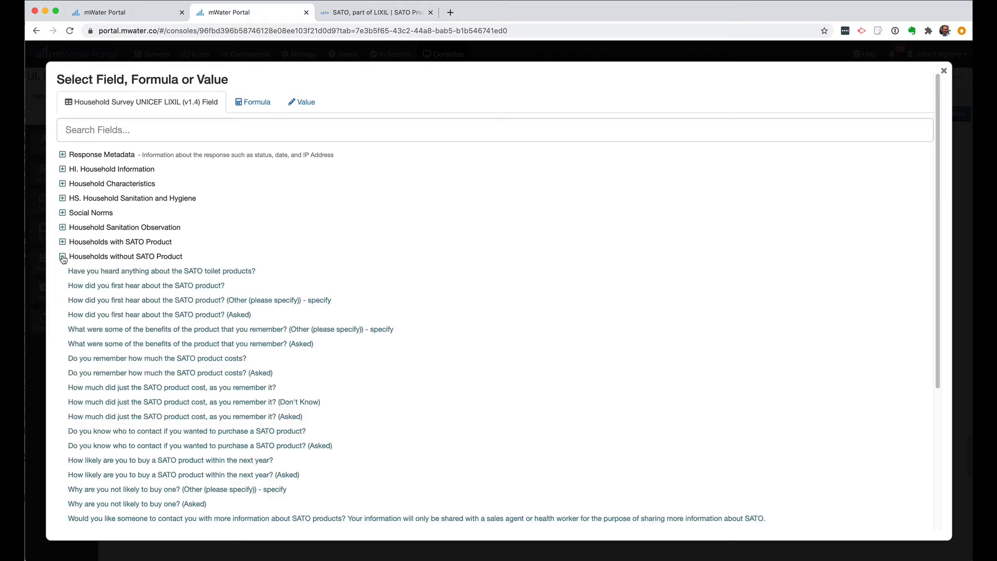
click(207, 271)
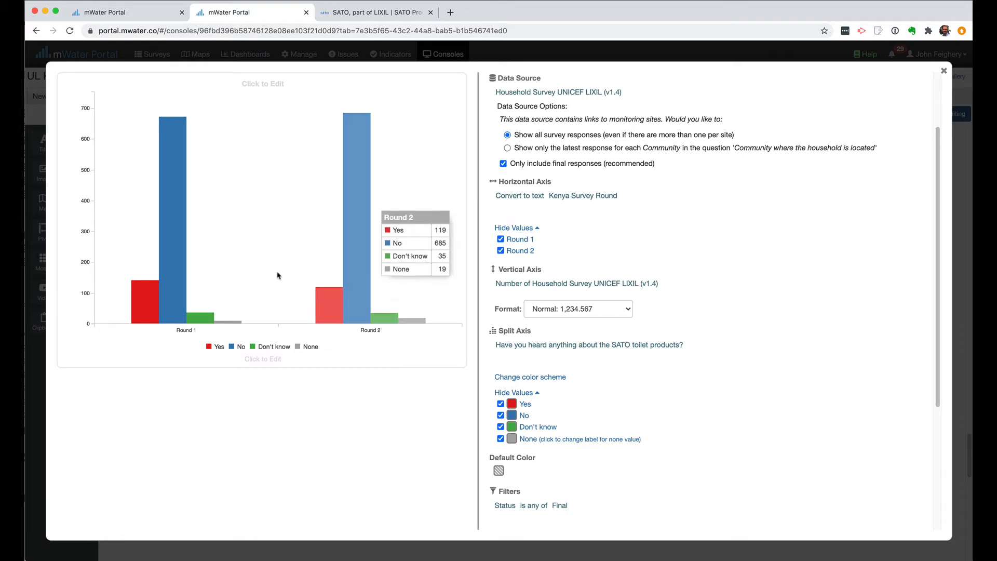
mouse_move(185, 310)
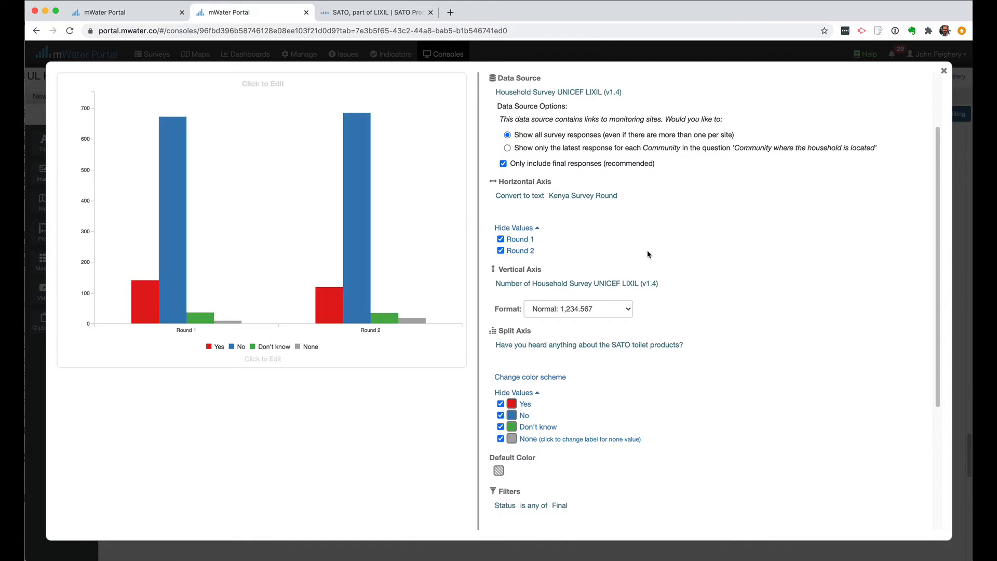
- Make the bar chart stacked and proportional, and inspect the response shares for Round 1 and Round 2
scroll(649, 255, up, 1)
mouse_move(191, 269)
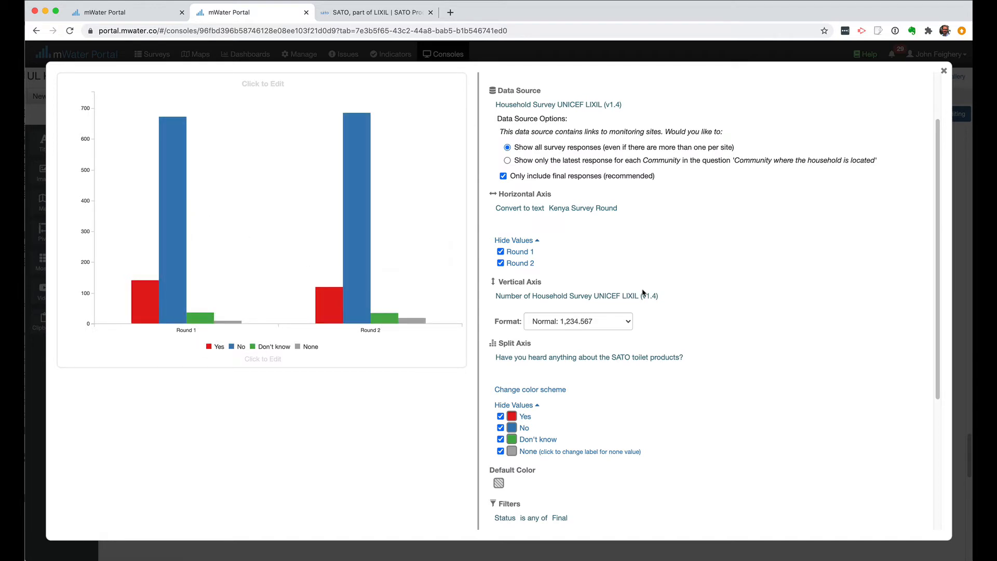
mouse_move(645, 293)
scroll(644, 293, up, 3)
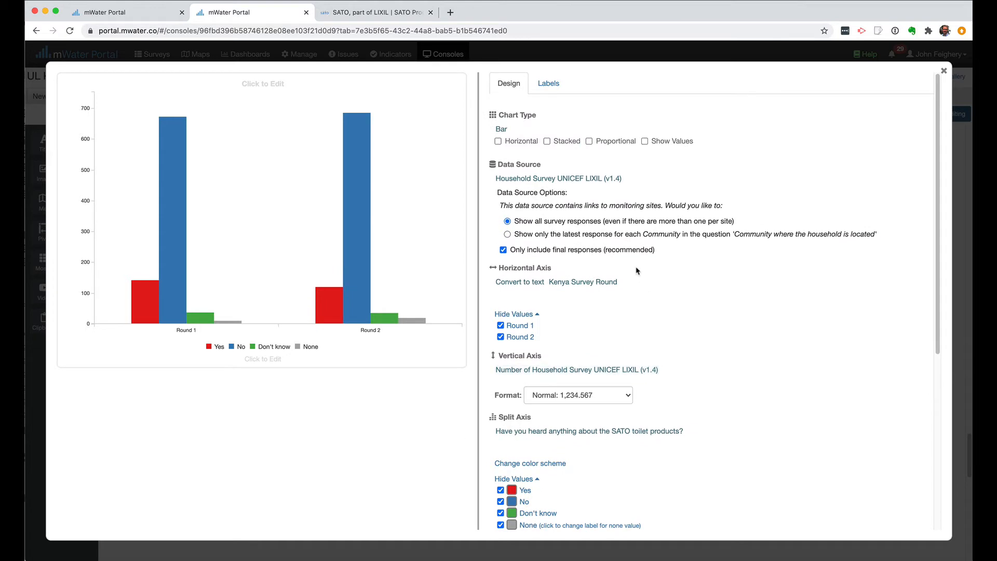
click(548, 142)
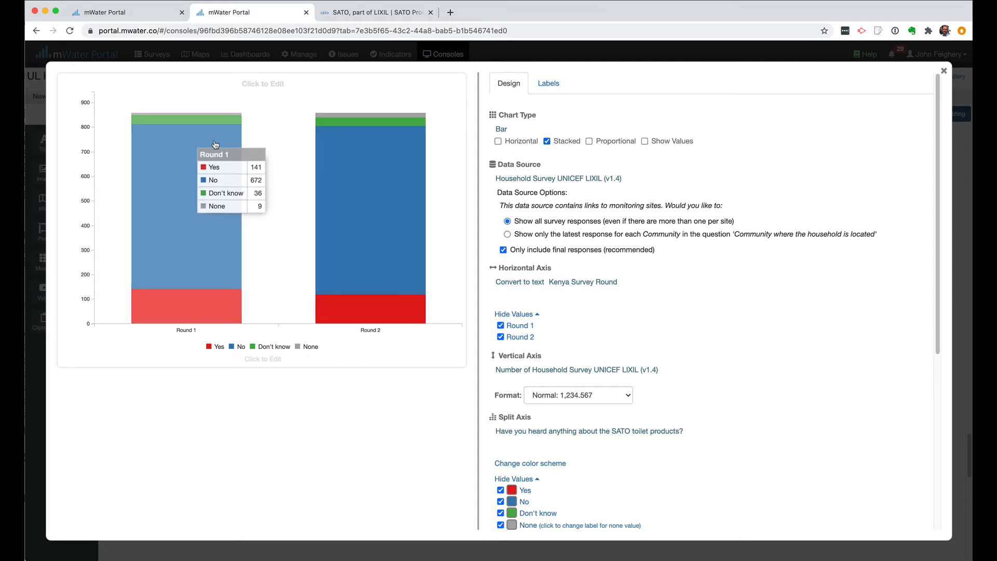
mouse_move(206, 117)
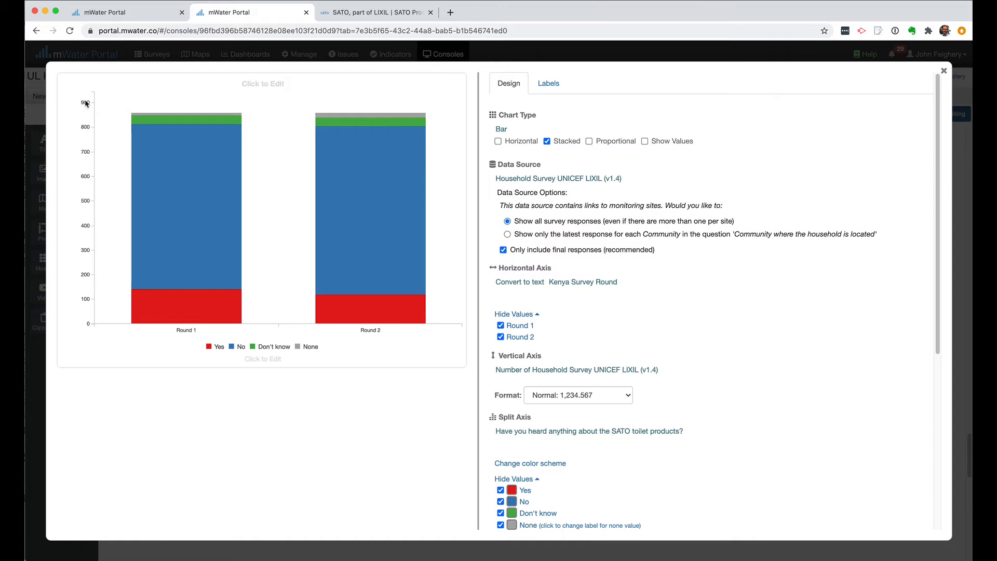
mouse_move(345, 151)
click(589, 142)
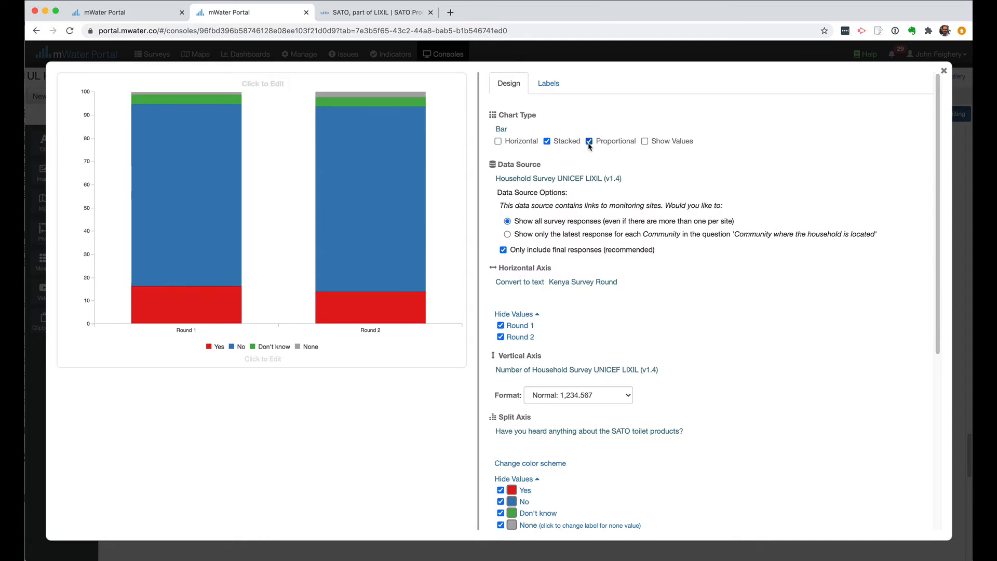
mouse_move(383, 150)
mouse_move(232, 153)
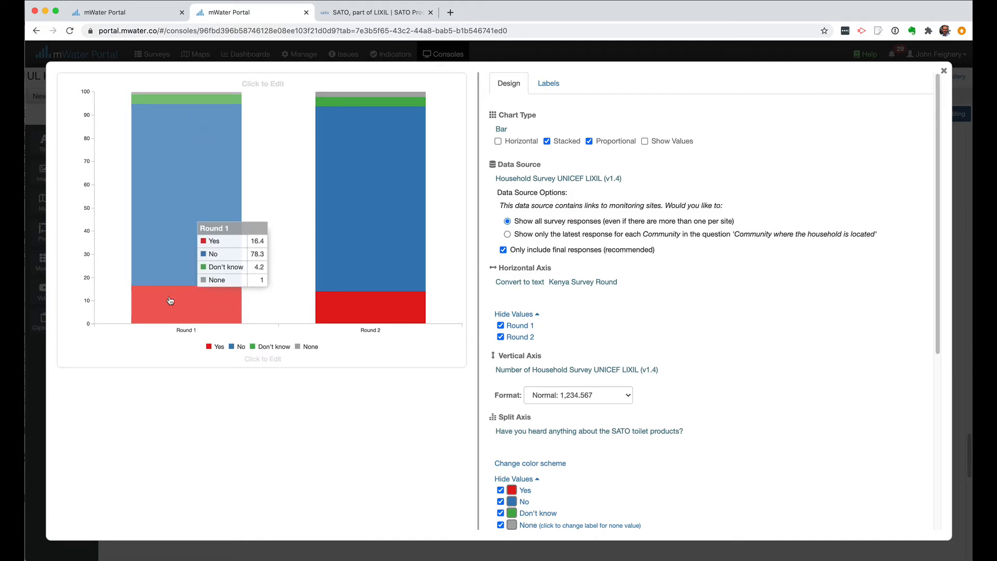
mouse_move(378, 299)
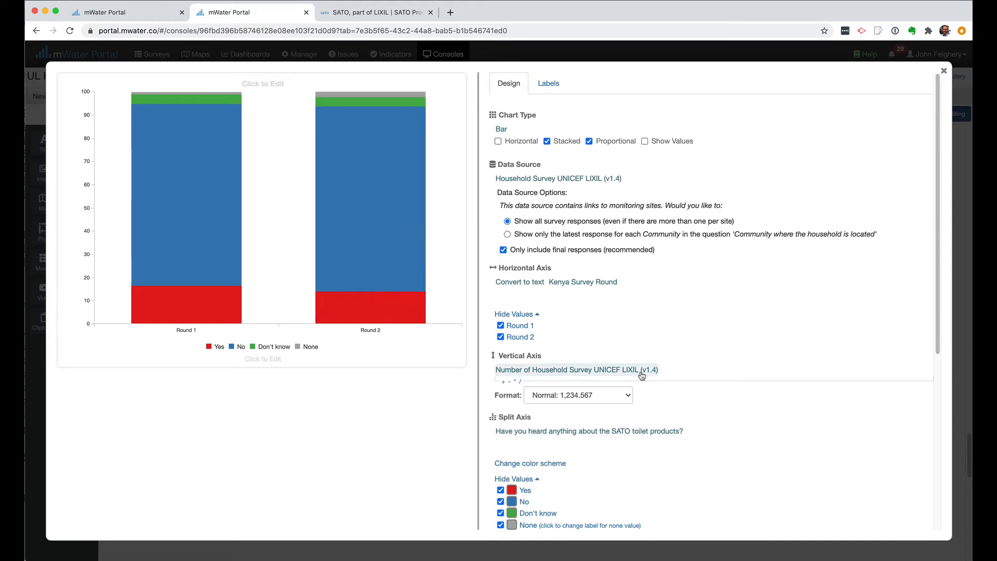
- Exclude the None value from the split axis of the chart
scroll(649, 377, down, 3)
mouse_move(359, 97)
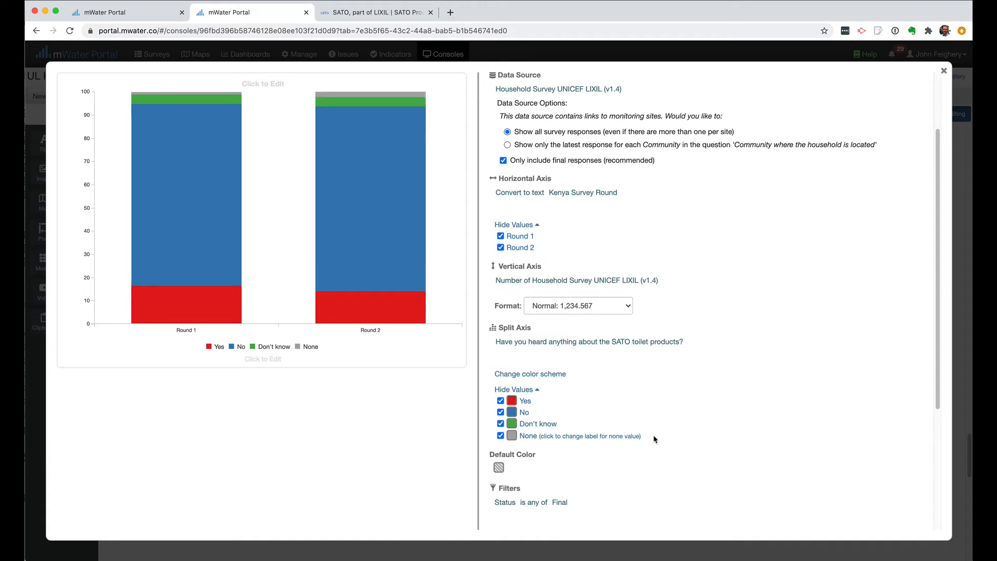
scroll(654, 439, down, 2)
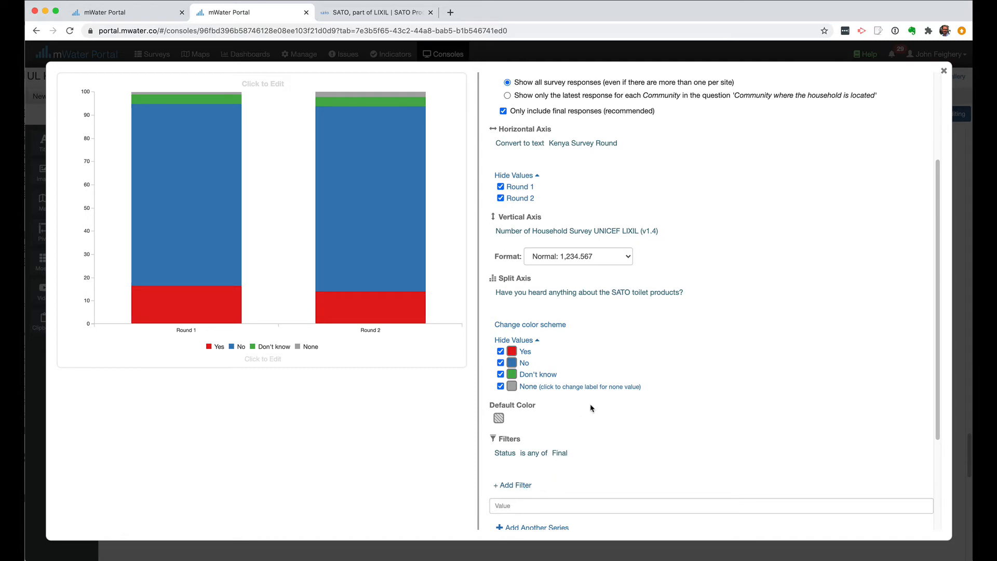
click(500, 387)
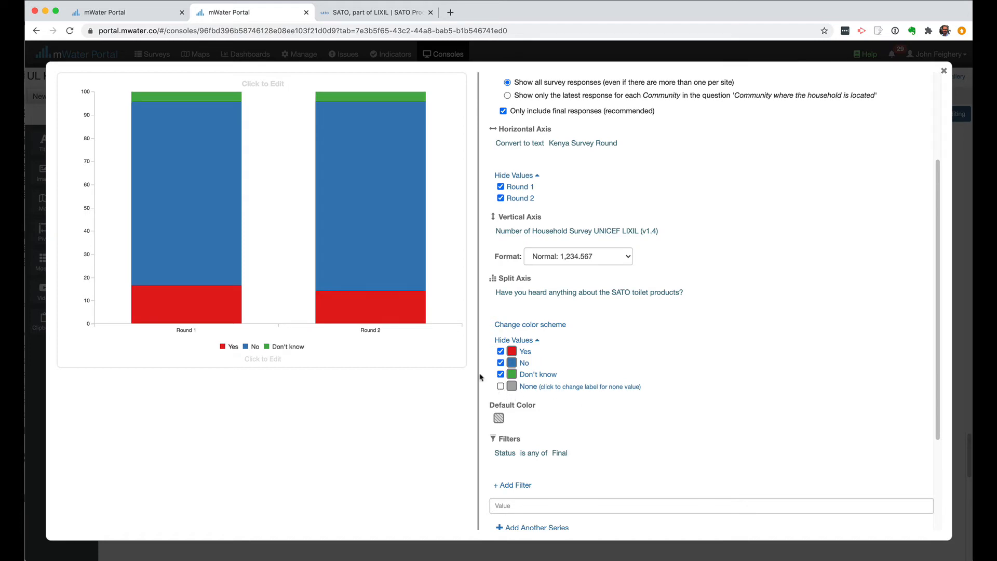
mouse_move(213, 302)
- Apply the color scheme of near-white, light blue and navy to the split axis values
scroll(647, 347, down, 3)
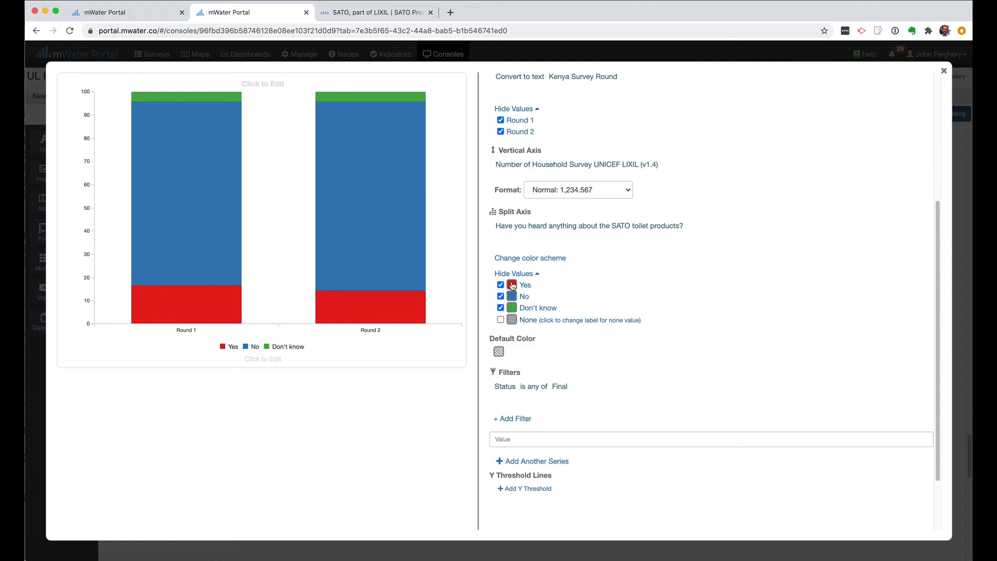
click(557, 262)
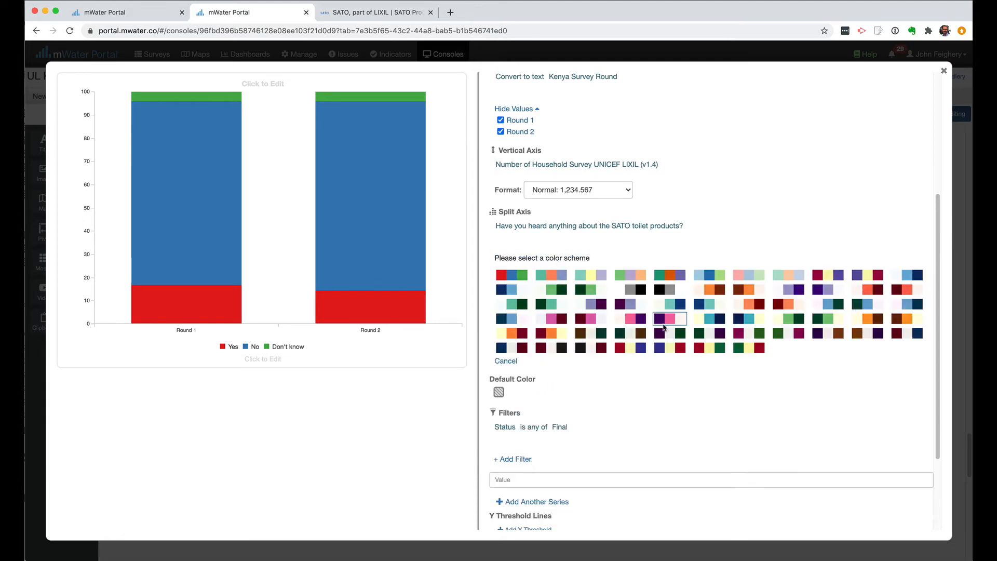
click(903, 274)
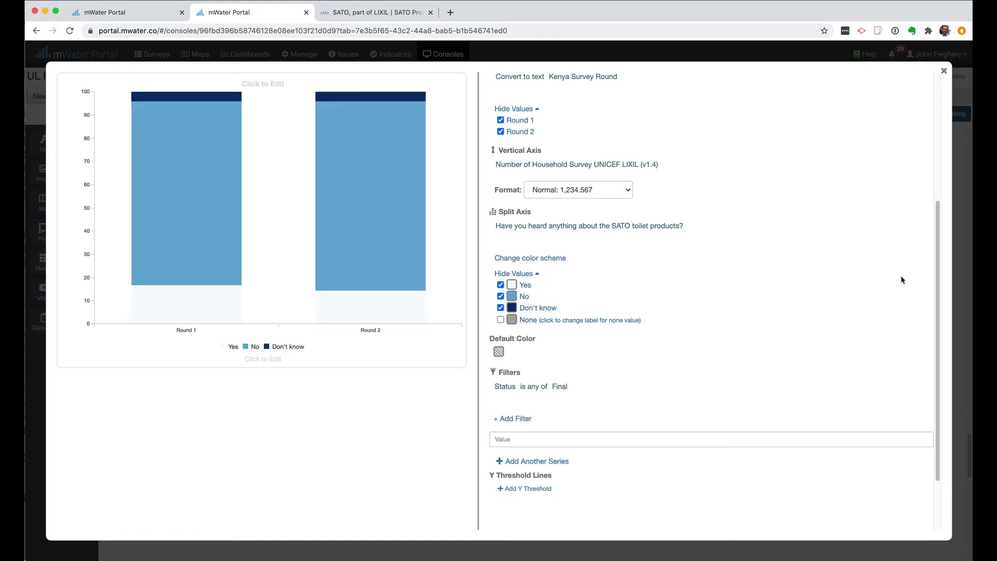
- Color the Yes value with the second-darkest shade of blue in the first blue column of the palette
click(512, 287)
scroll(566, 362, down, 1)
scroll(566, 362, down, 1)
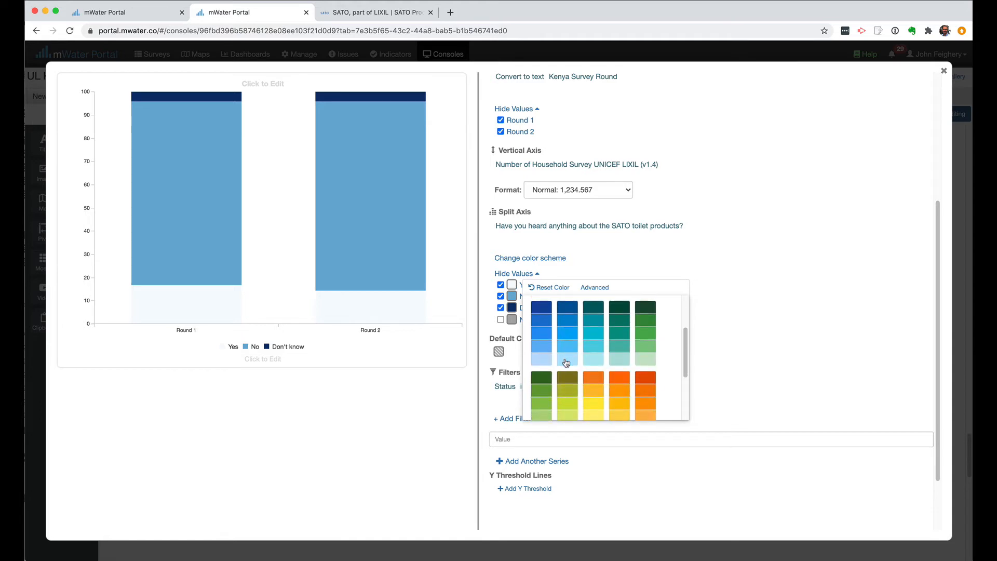
click(543, 323)
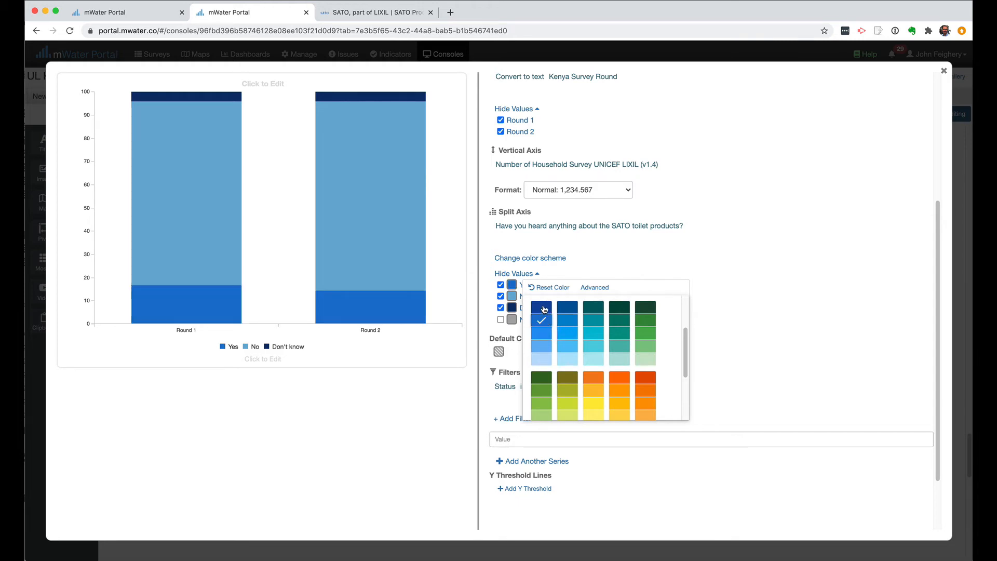
click(542, 307)
click(543, 322)
- Color the No value with the palest shade of the same blue used for Yes
click(511, 297)
scroll(545, 366, down, 2)
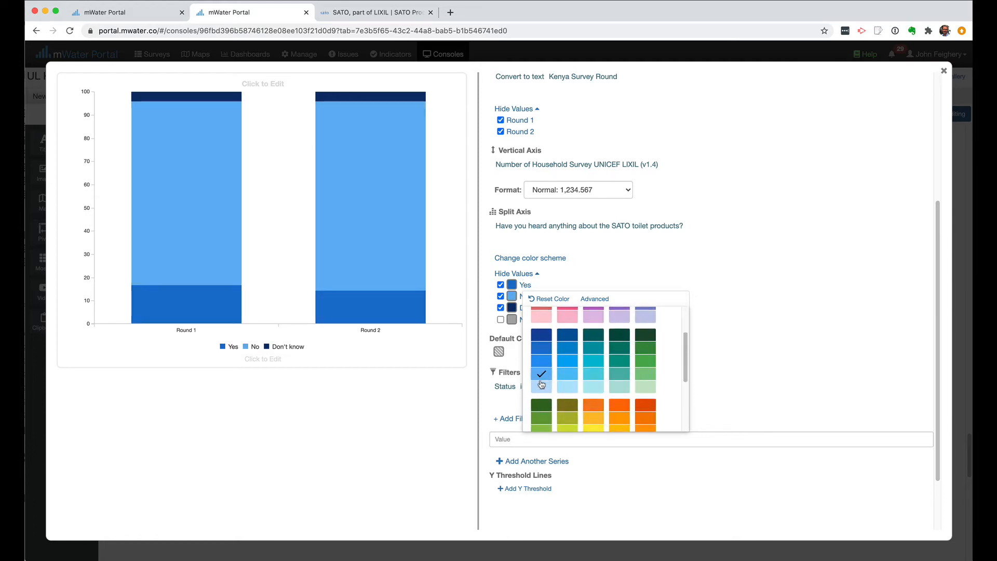
click(541, 387)
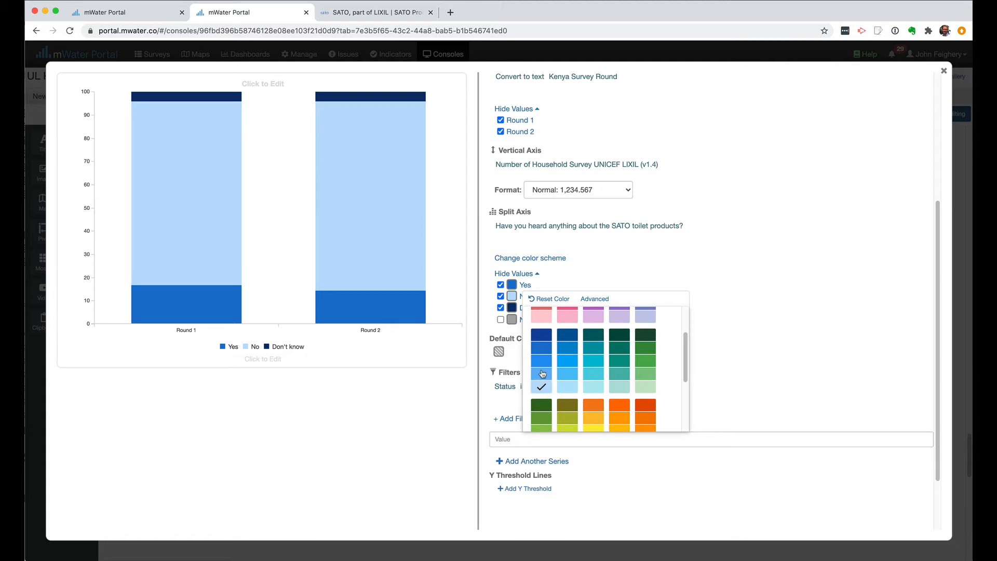
click(582, 270)
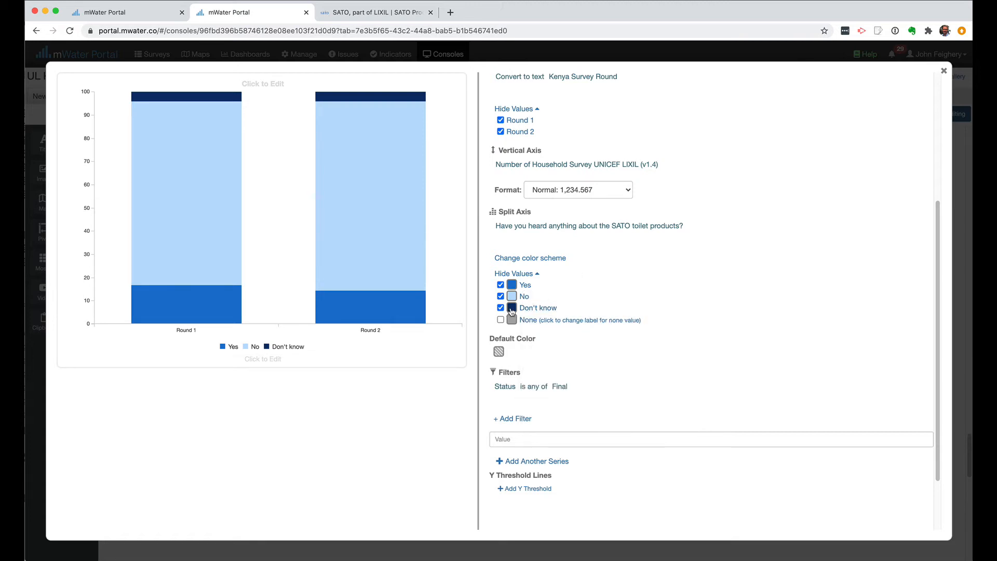
- Color the Don't know value in a medium blue-grey and inspect the percentages of both rounds
click(511, 309)
scroll(569, 394, down, 5)
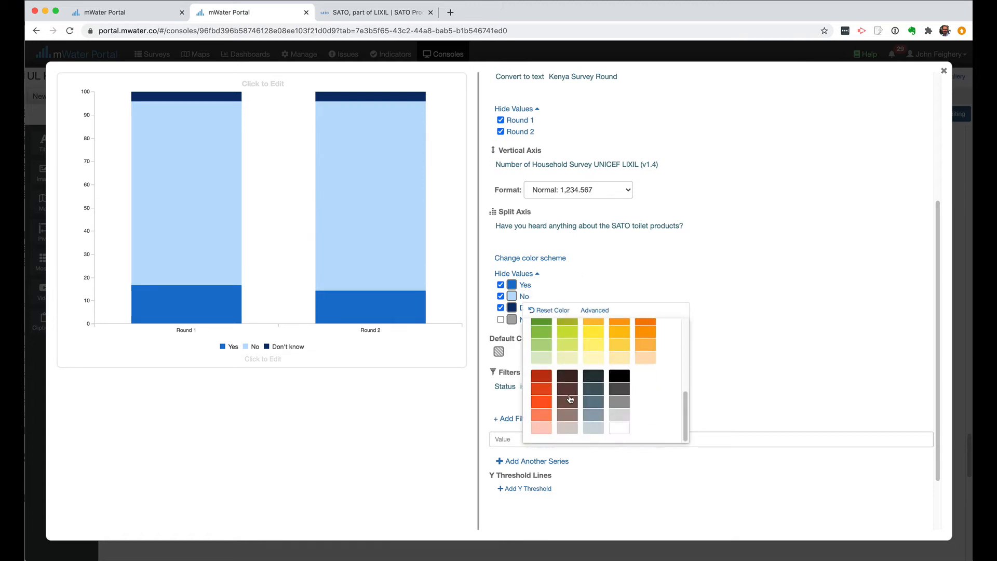
click(596, 417)
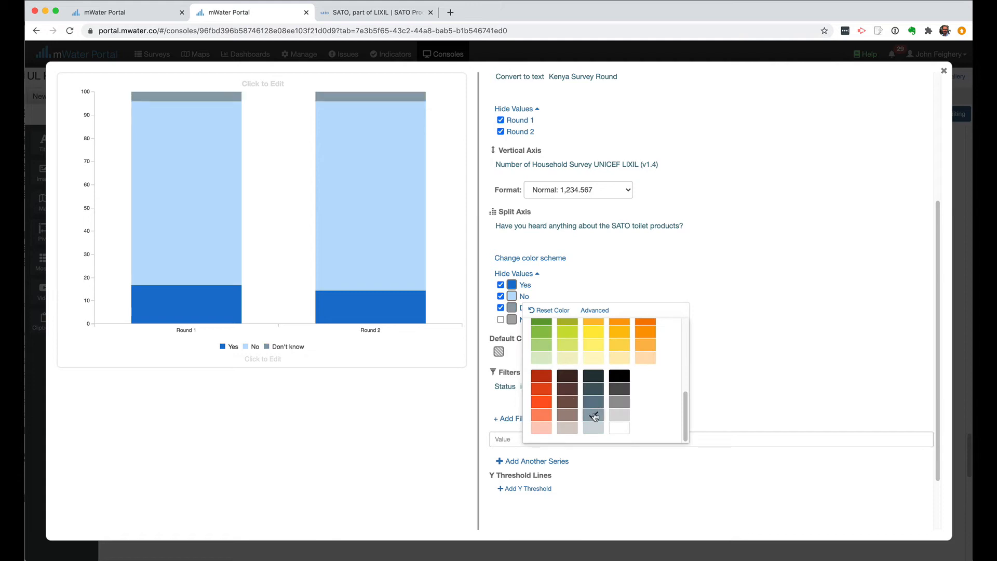
click(601, 289)
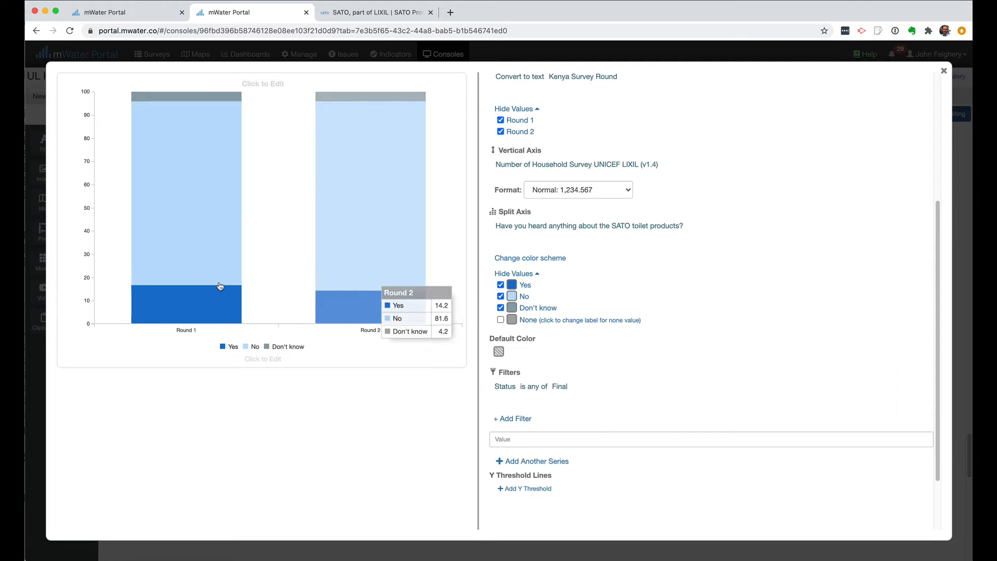
mouse_move(179, 281)
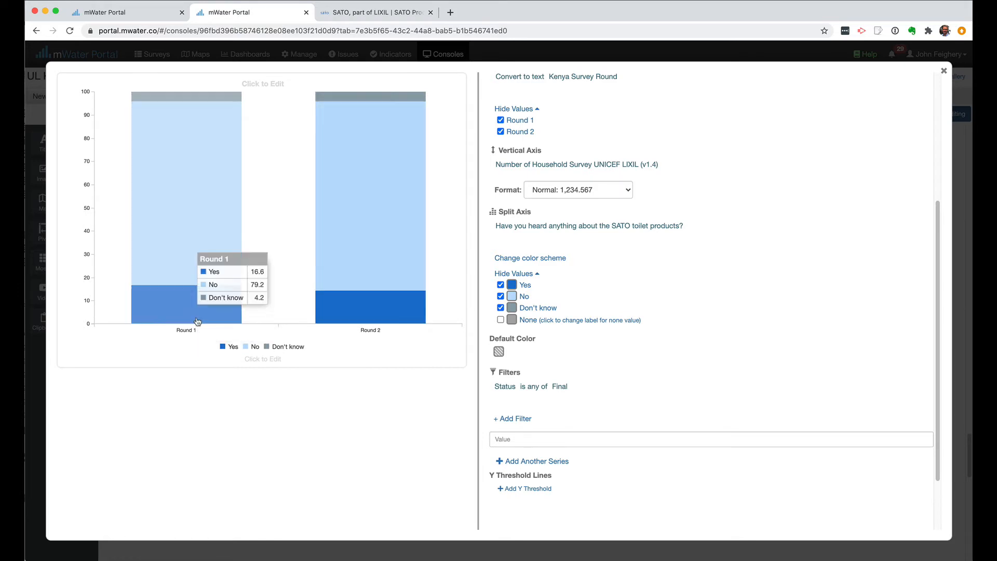
mouse_move(334, 317)
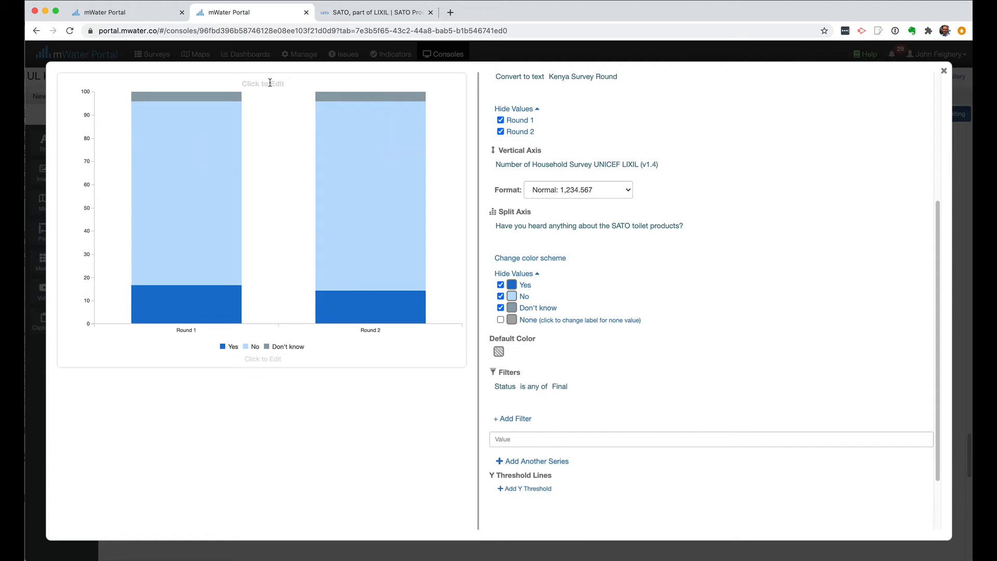
- Title the chart "Have you heard about the SATO toilet products?" with an empty line below the title
click(271, 83)
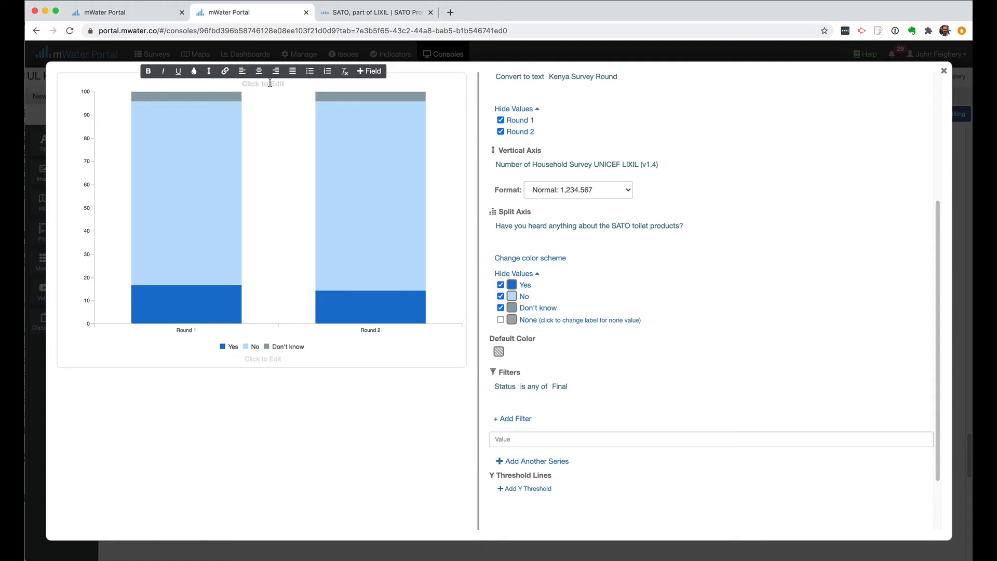
text(Have you heard about the SATO produc)
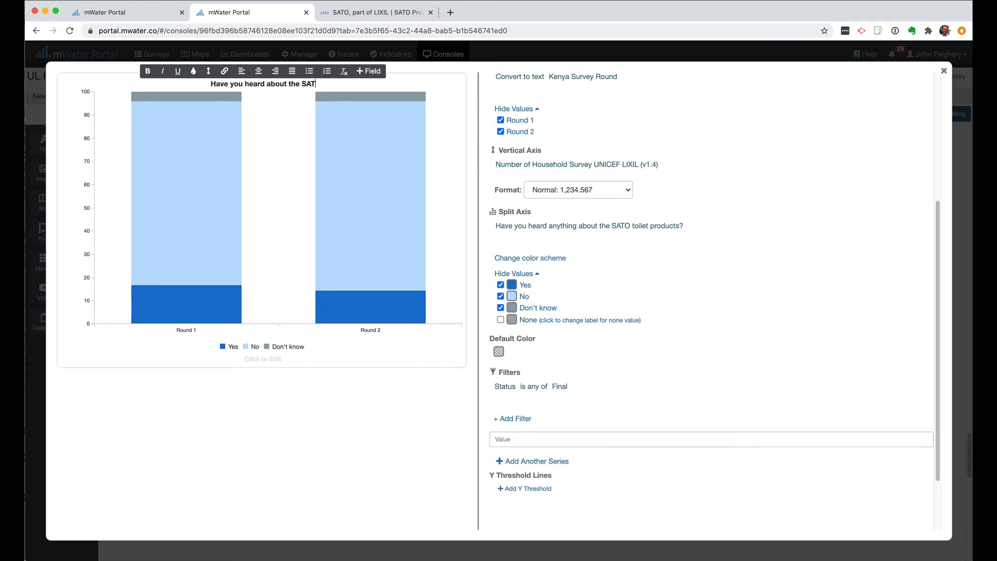
key(BackSpace)
key(BackSpace)
key(BackSpace)
key(BackSpace)
key(BackSpace)
key(BackSpace)
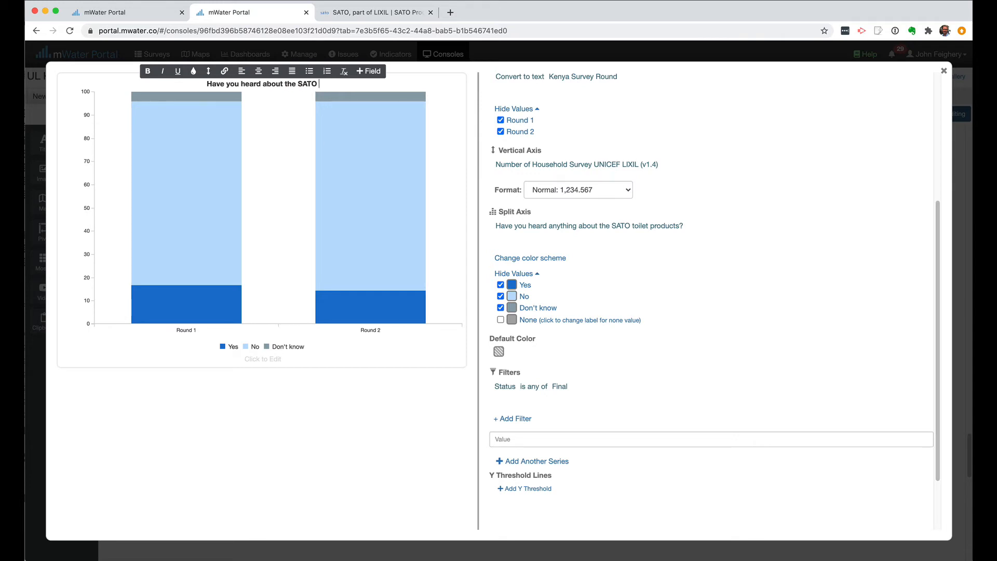
text(toilet products?)
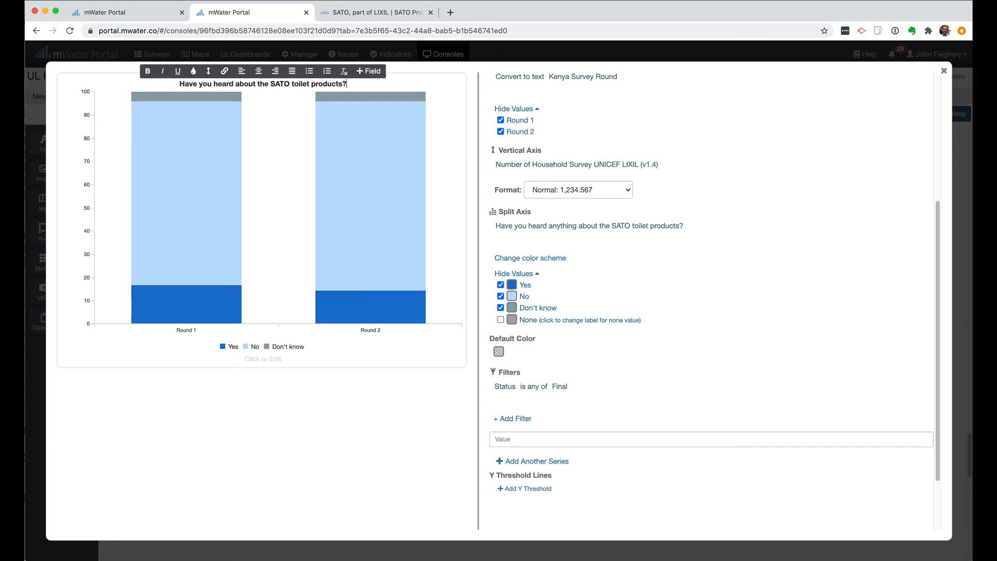
key(Return)
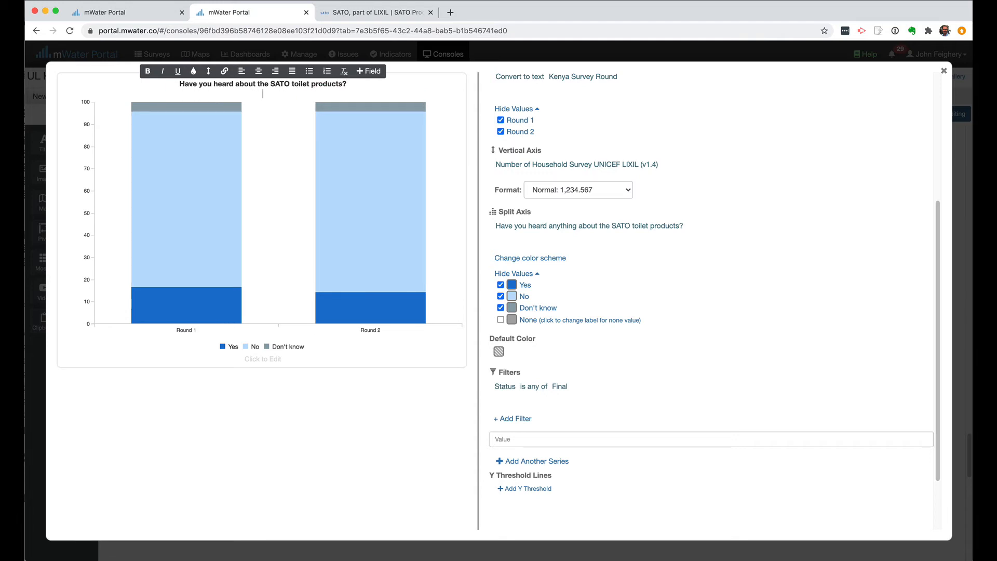
- Toggle bold off and on for the chart title and try pure blue as its text color
drag(351, 84, 181, 84)
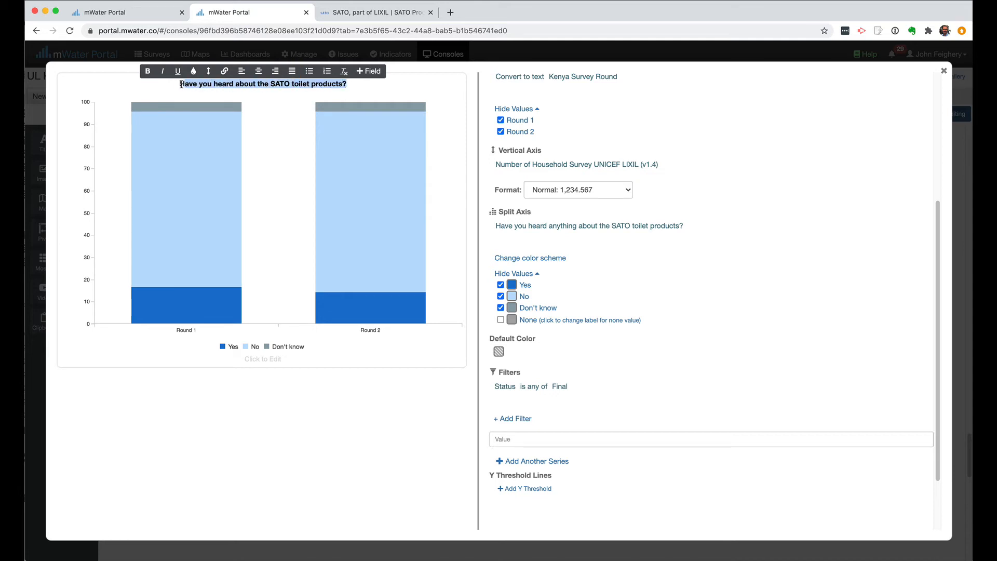
click(146, 74)
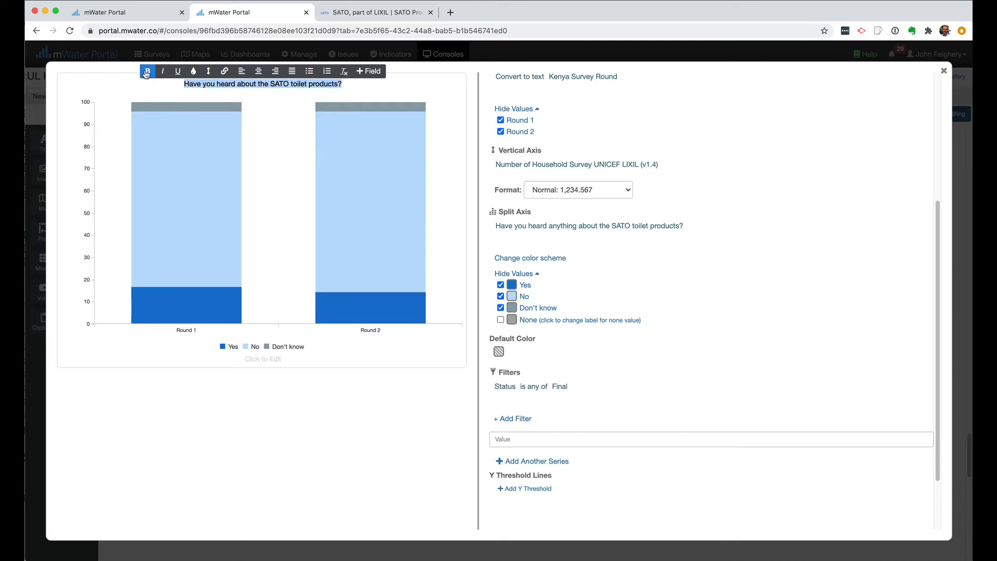
click(146, 74)
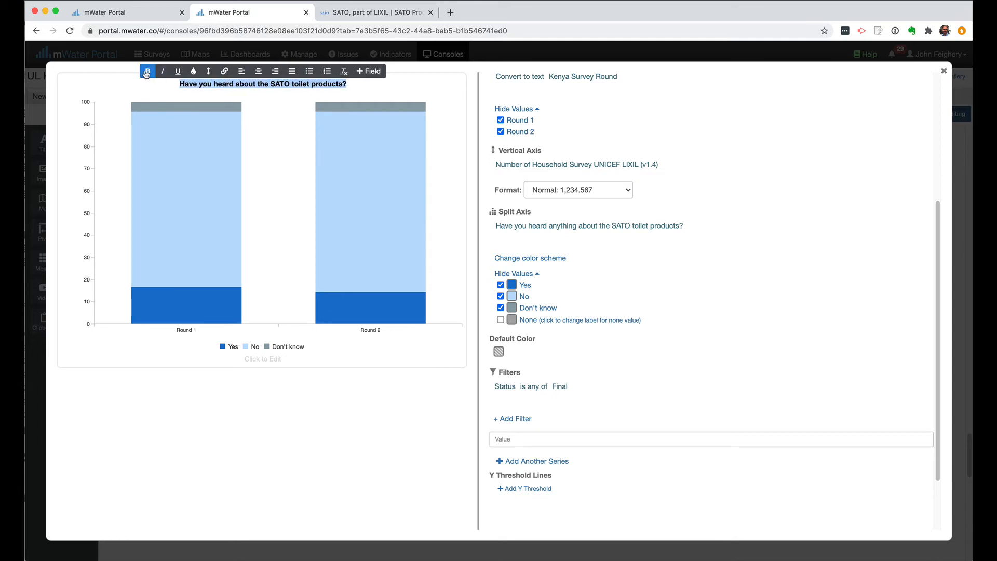
click(190, 72)
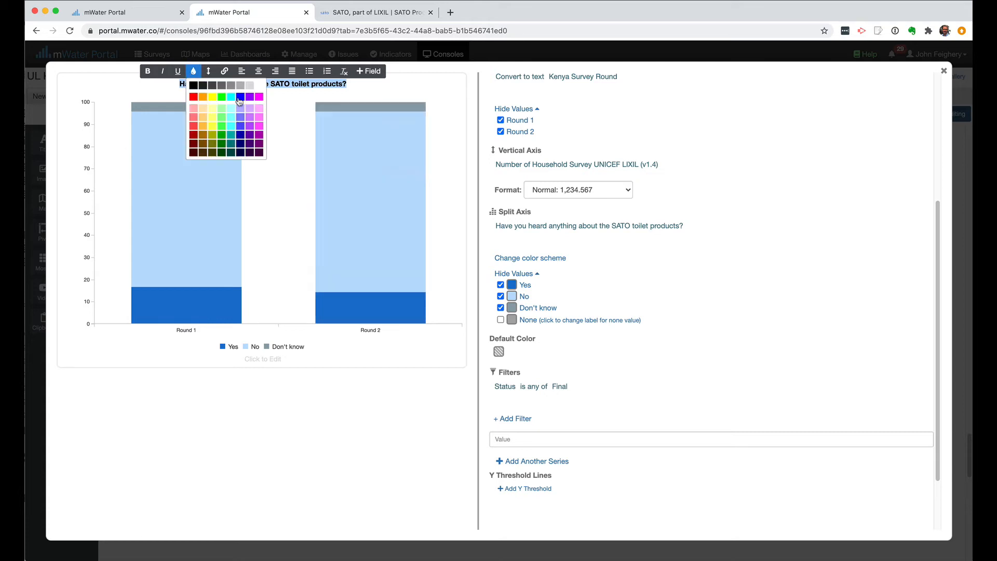
click(241, 97)
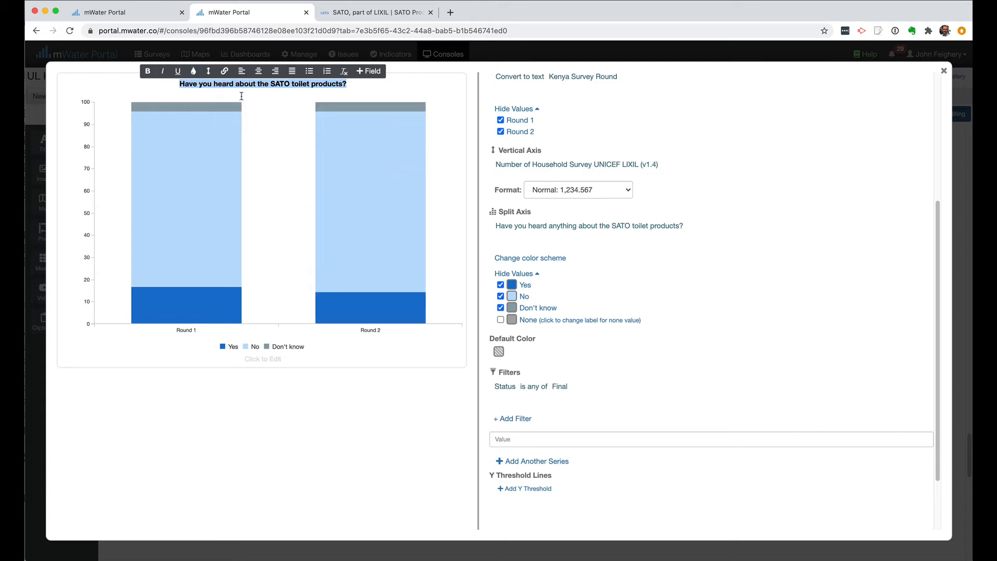
- Set the text color of the whole chart title to black and finish editing the title
click(354, 90)
drag(350, 83, 180, 84)
click(194, 71)
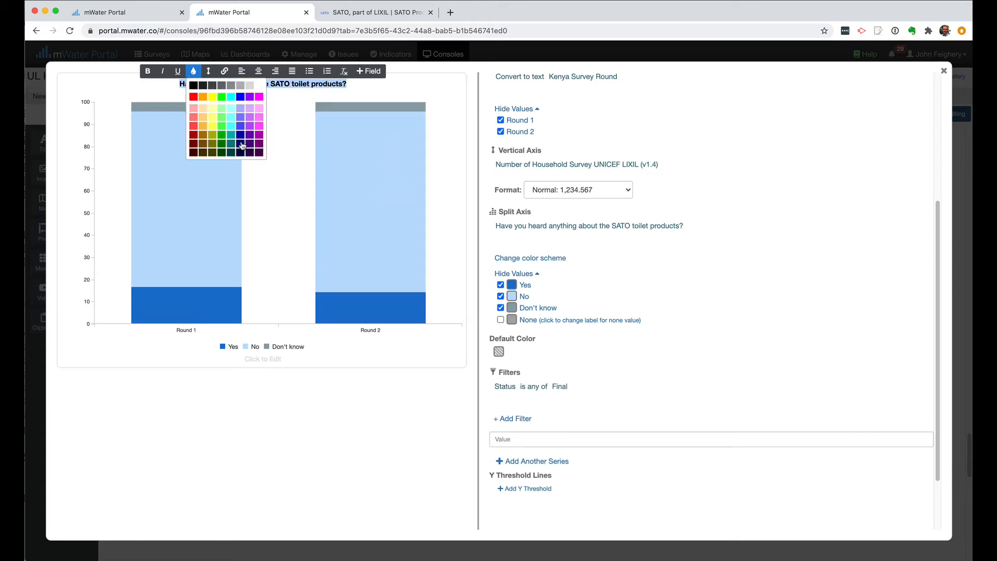
click(194, 85)
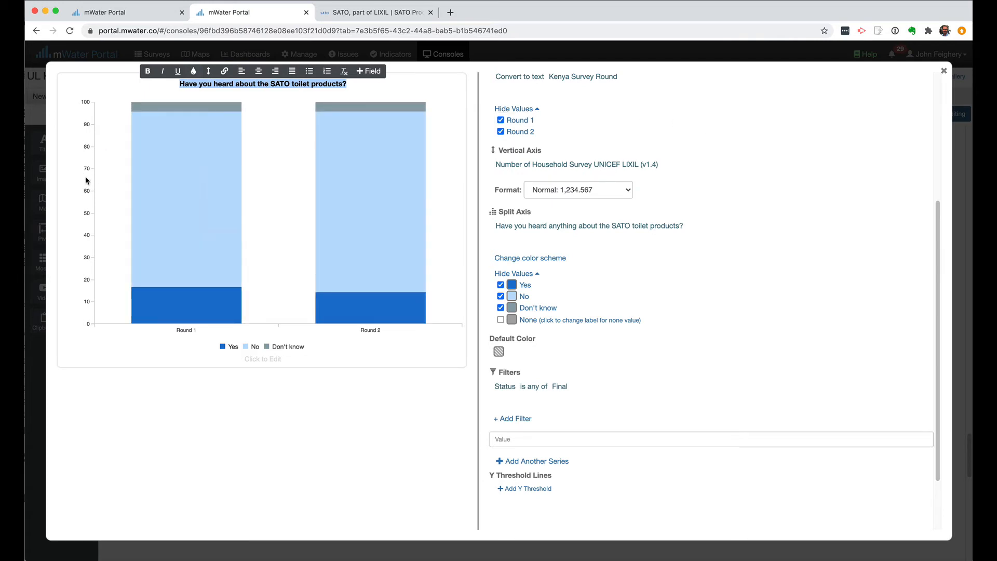
click(89, 191)
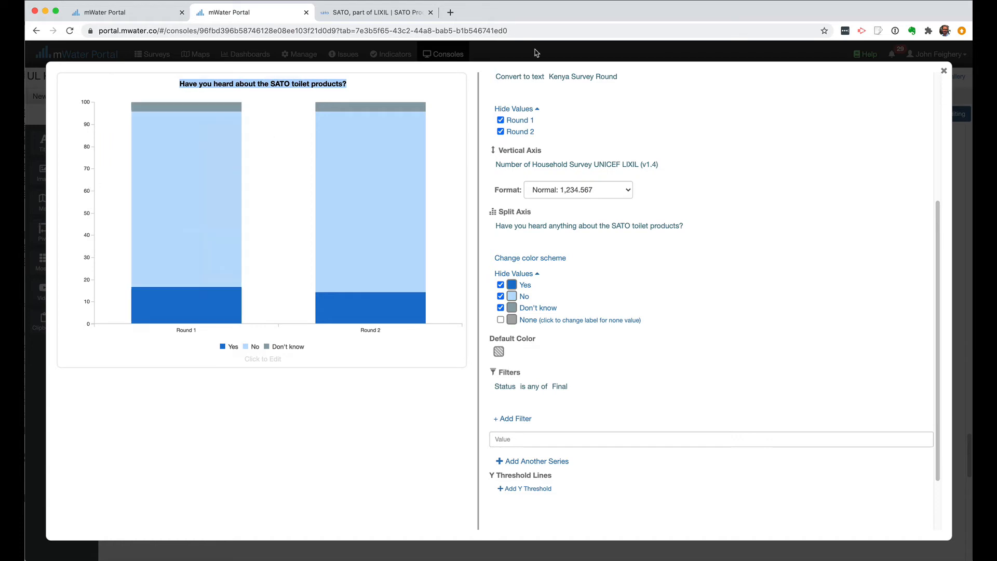
- Show the vertical axis label and set it to "Percentage of households who do not have SATO products"
scroll(701, 194, up, 4)
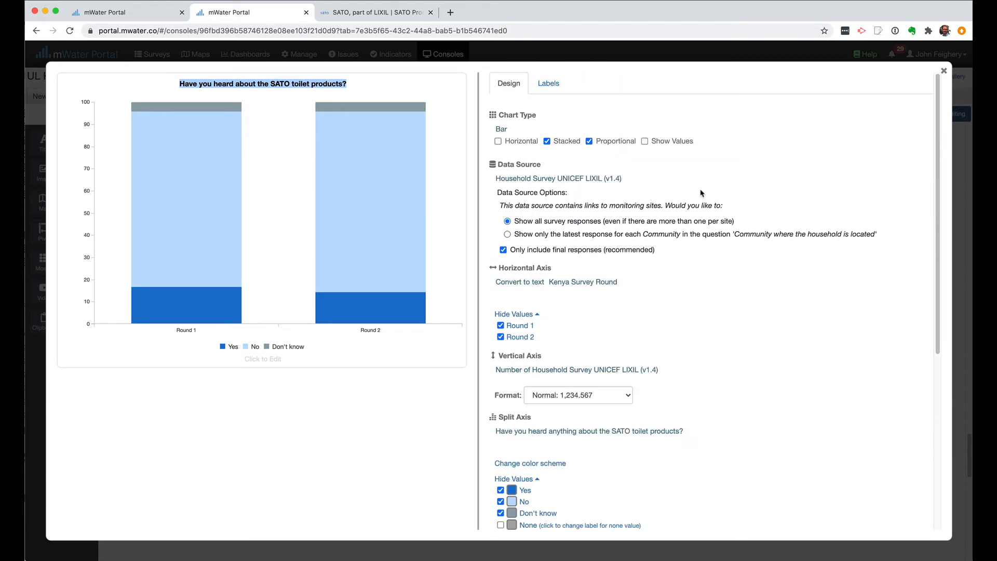
click(546, 85)
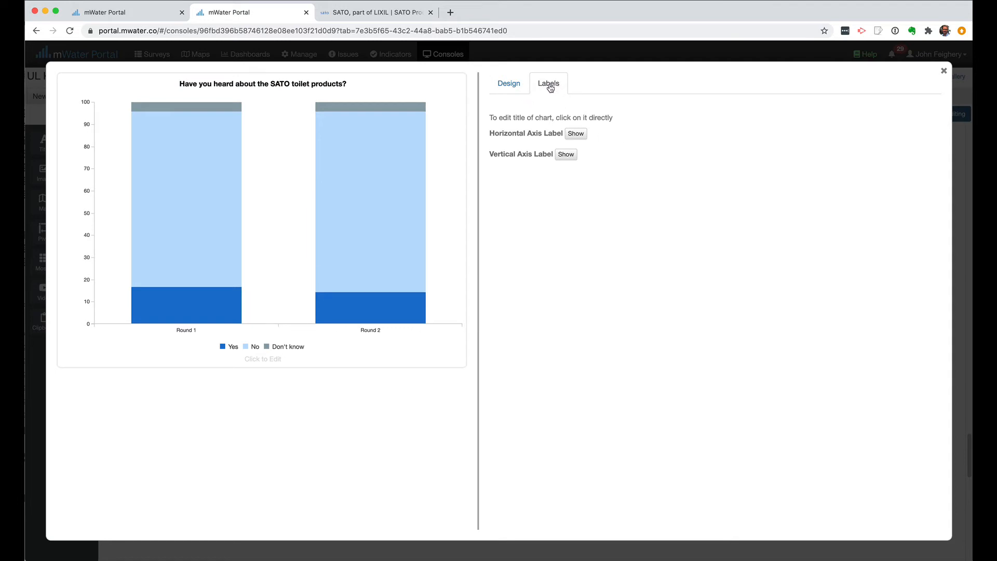
click(566, 156)
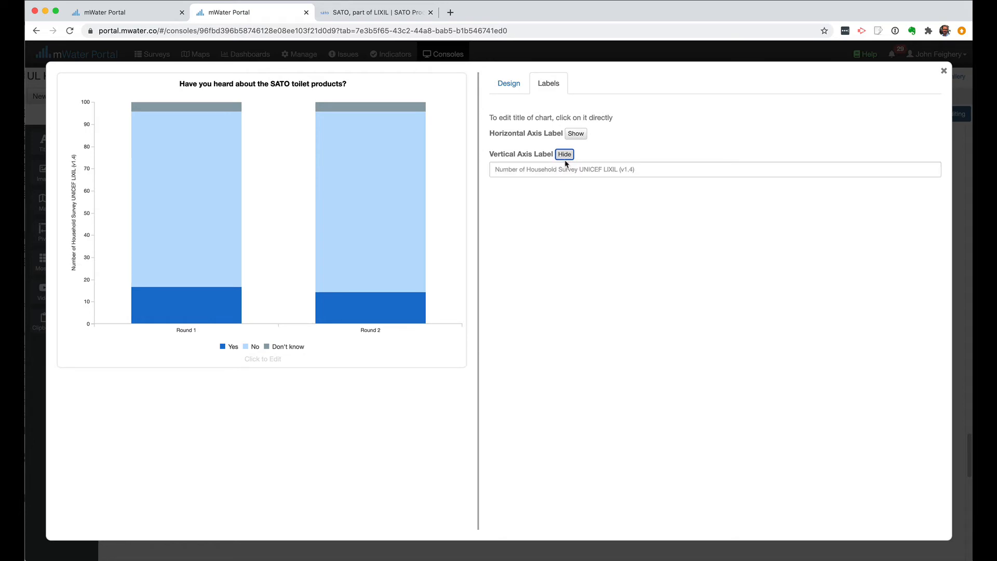
click(546, 171)
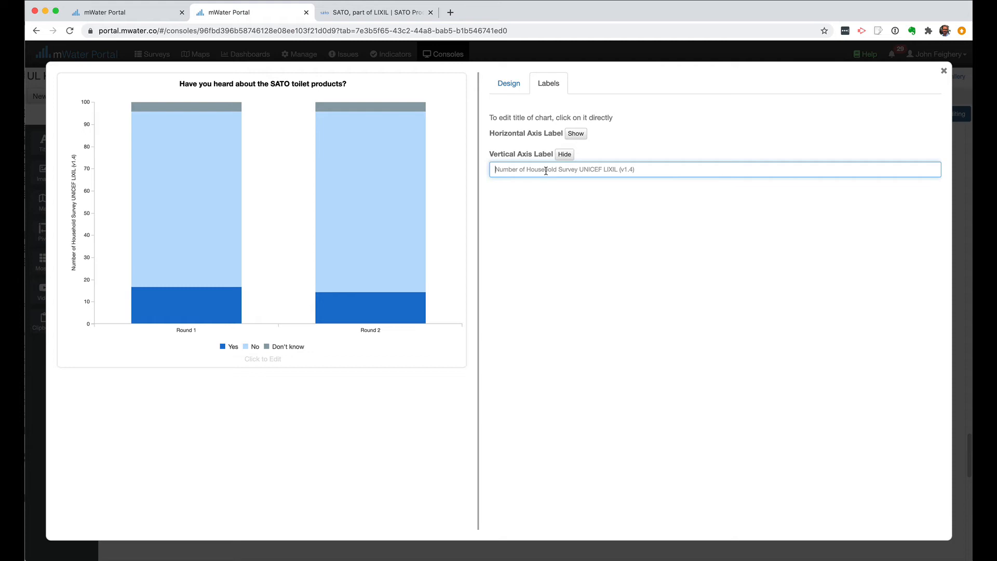
text(P)
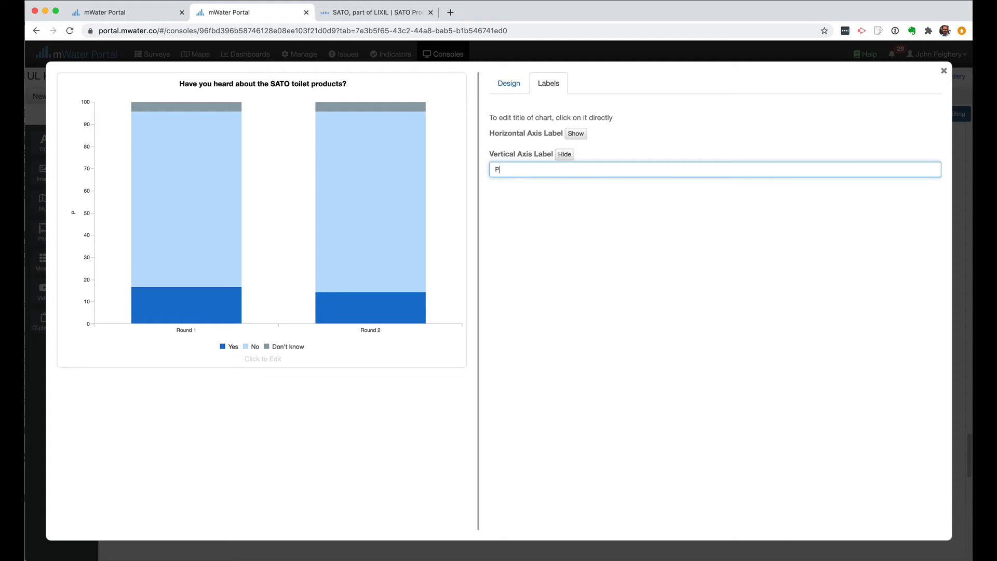
text(ercentage of households)
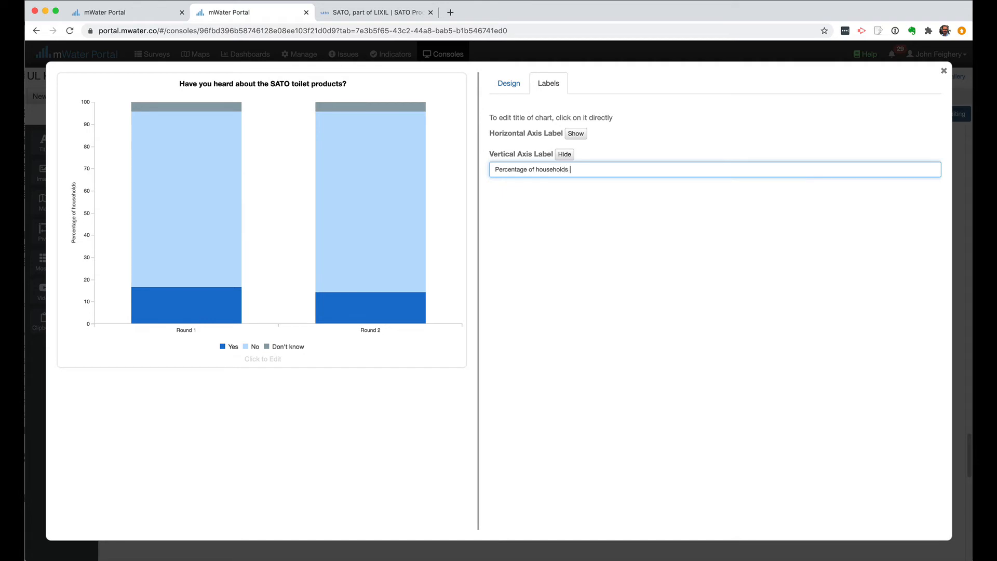
text( who do not have )
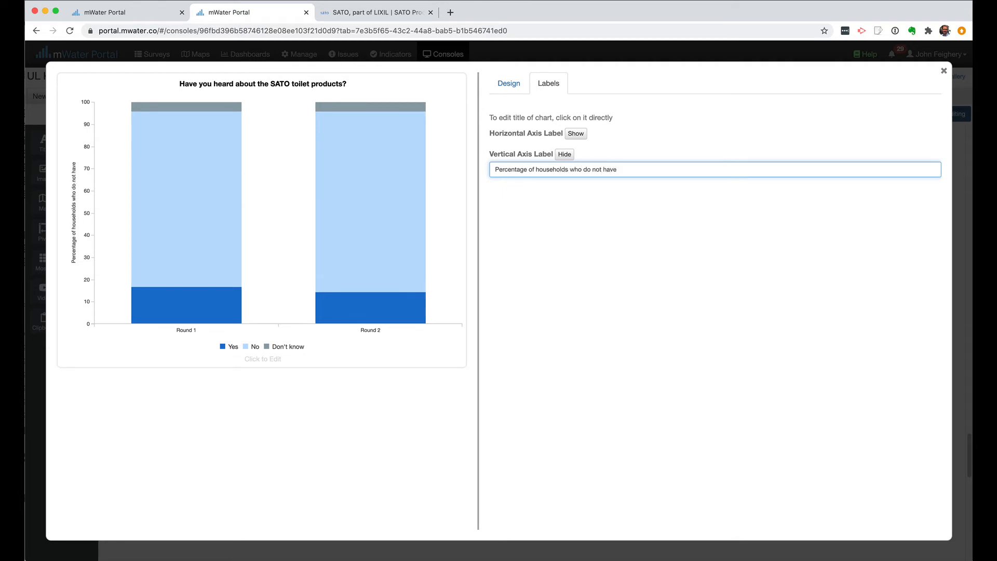
text(SATO products)
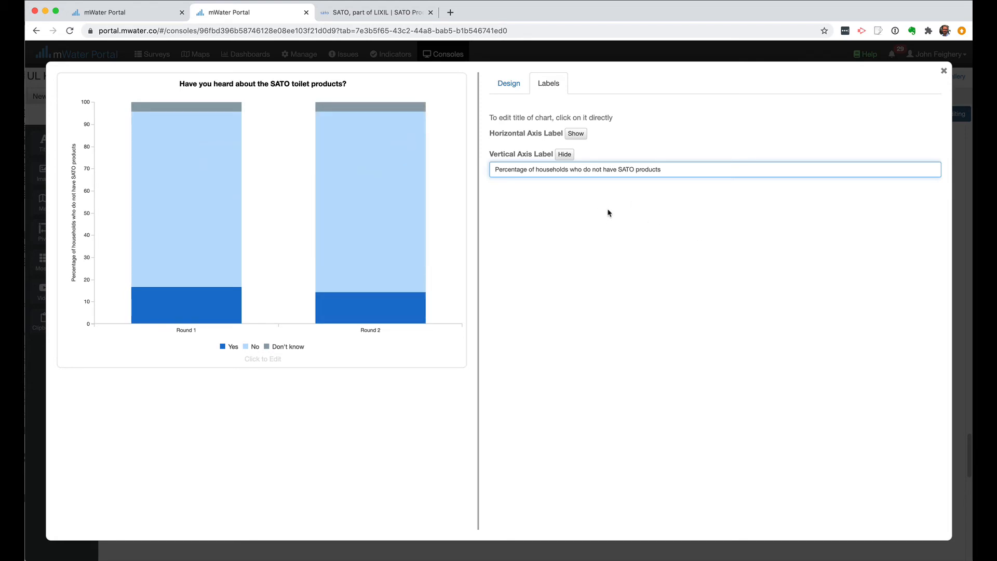
- Add the italic footer "Households who already have the product were excluded" below the chart and close the chart editor
click(263, 361)
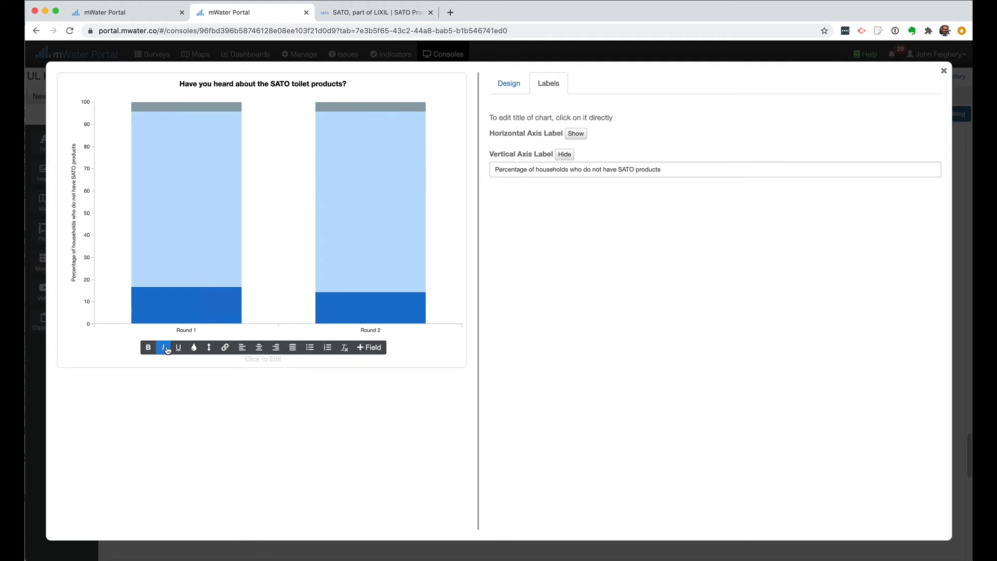
text(Househo)
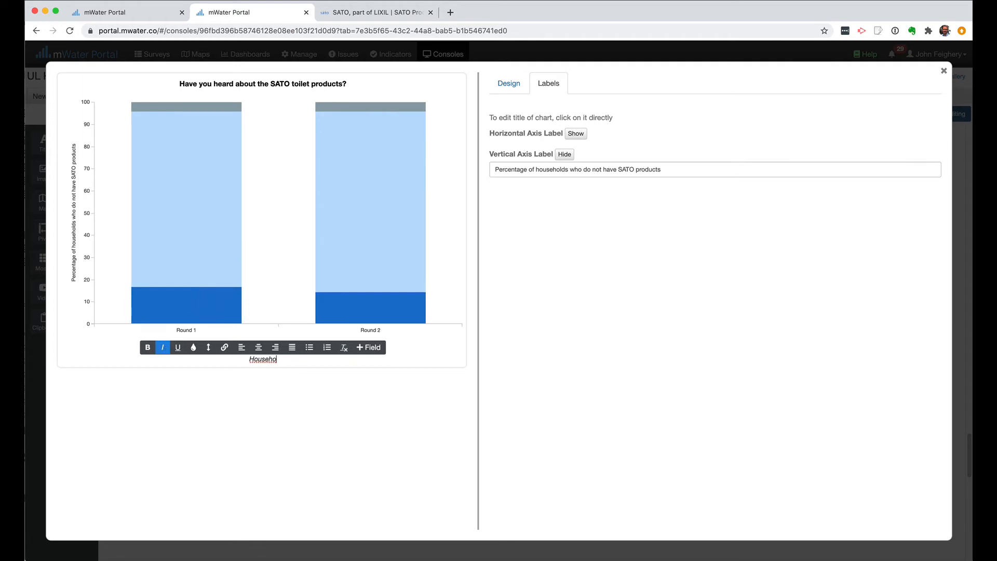
text(lds who already have the product )
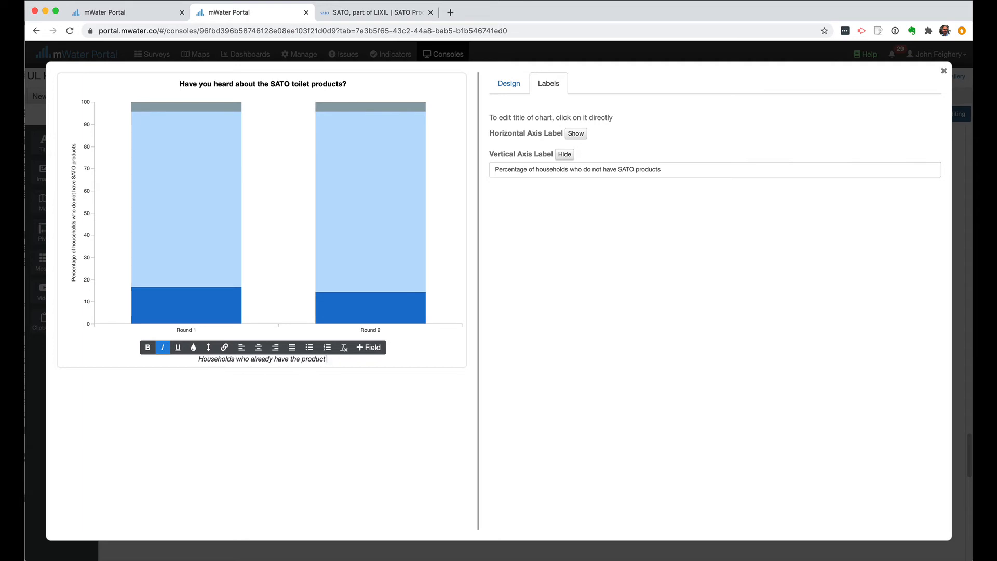
text(were excl)
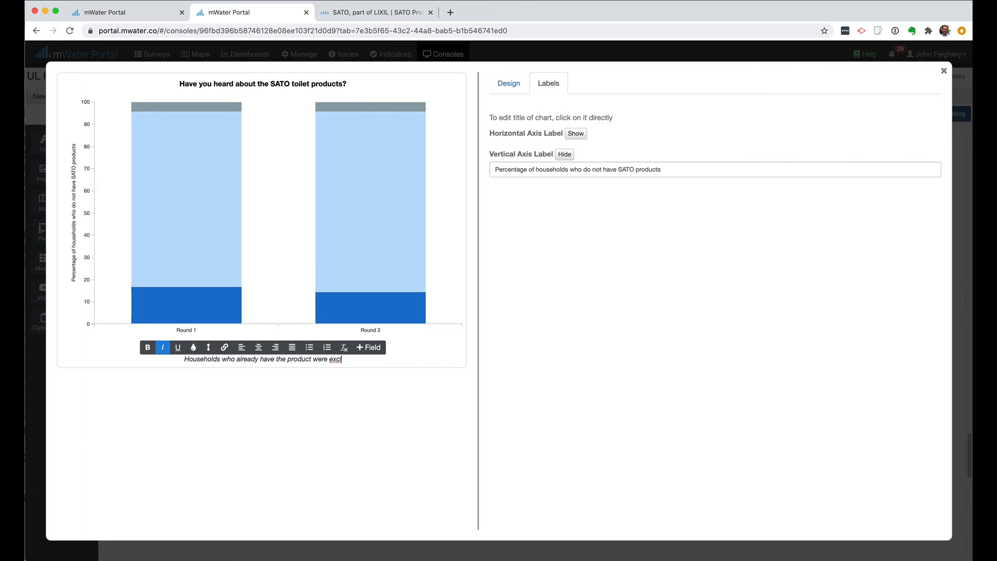
text(uded)
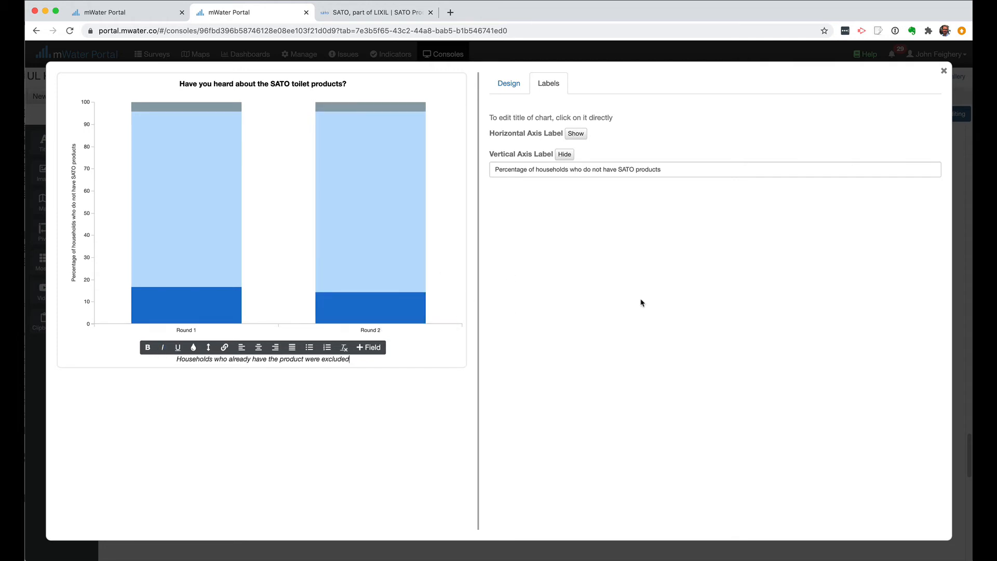
click(583, 292)
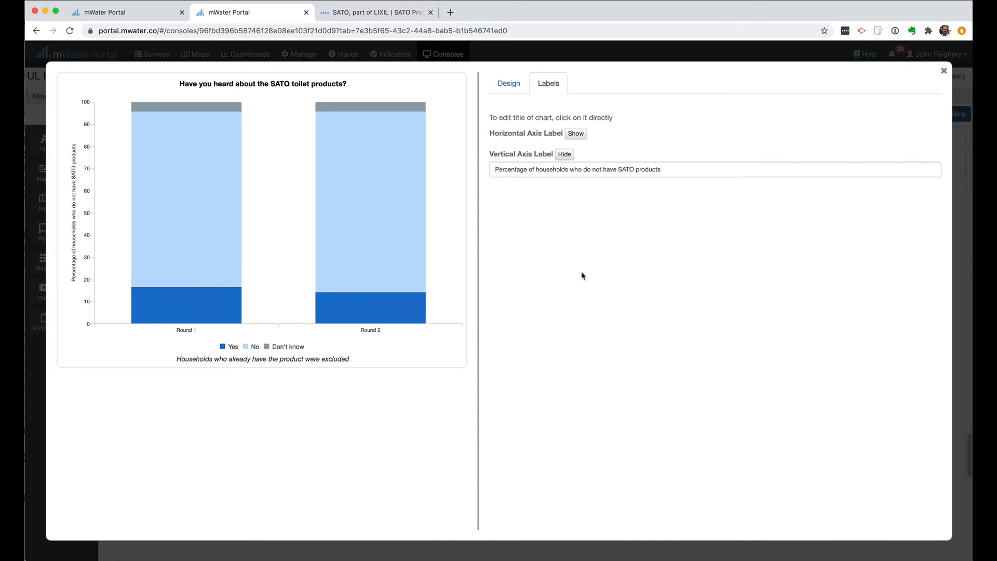
click(511, 92)
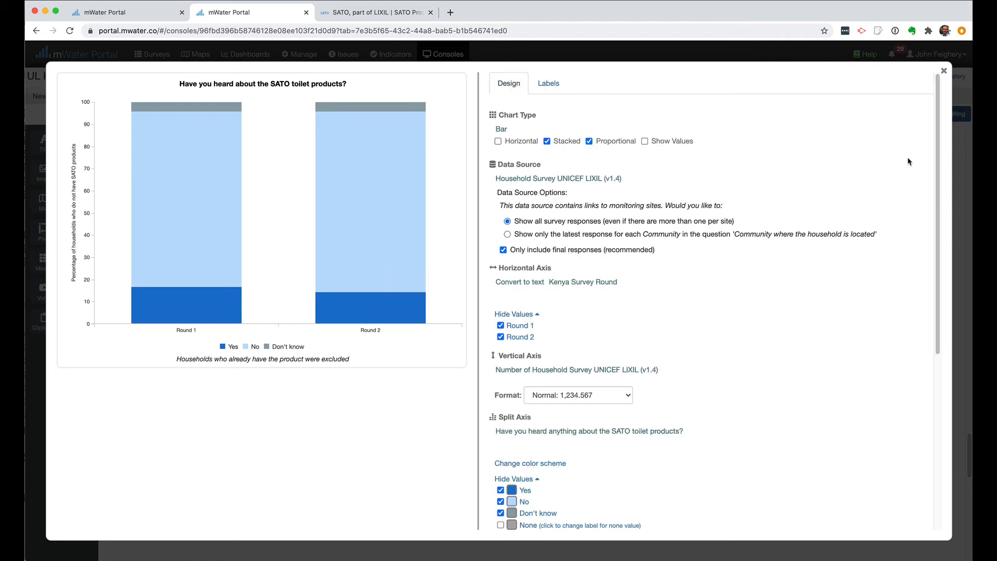
click(943, 73)
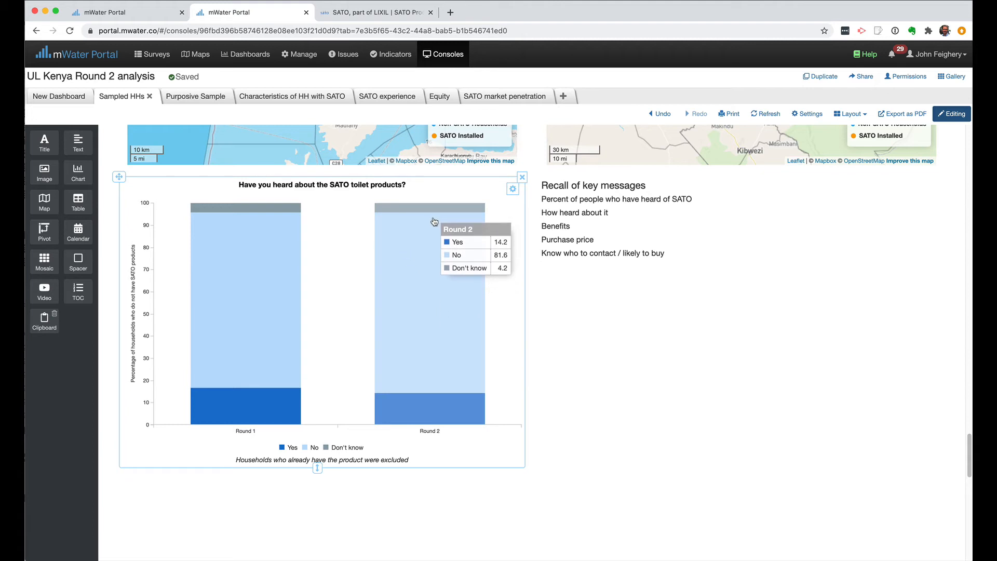
- Refresh the dashboard and export the data of the SATO awareness chart
click(764, 114)
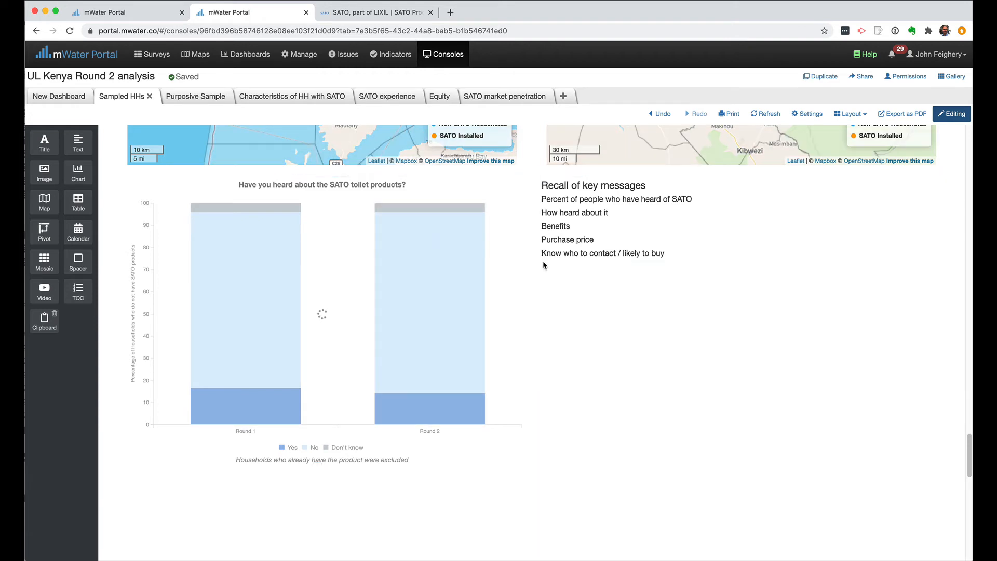
mouse_move(487, 213)
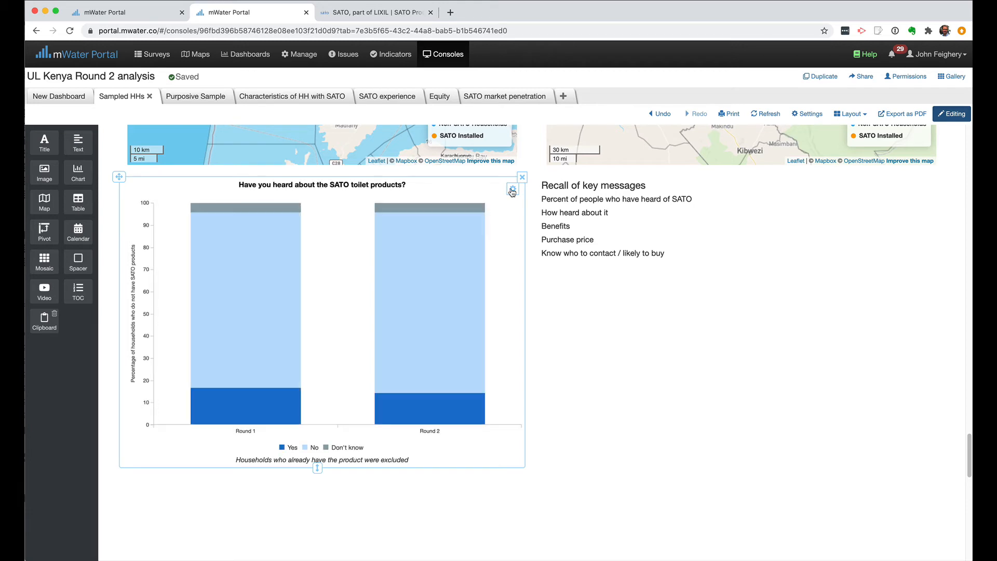
click(513, 190)
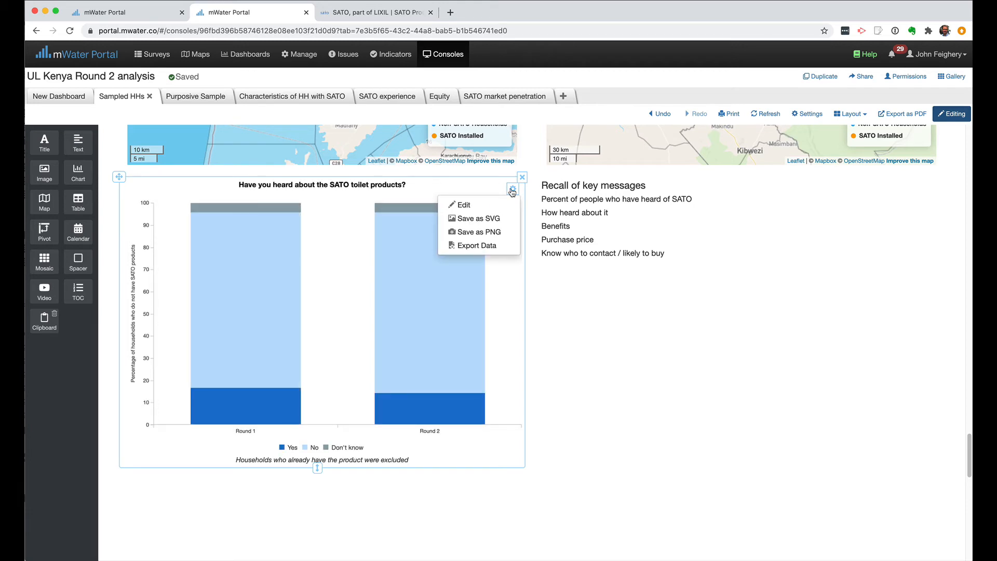
click(492, 245)
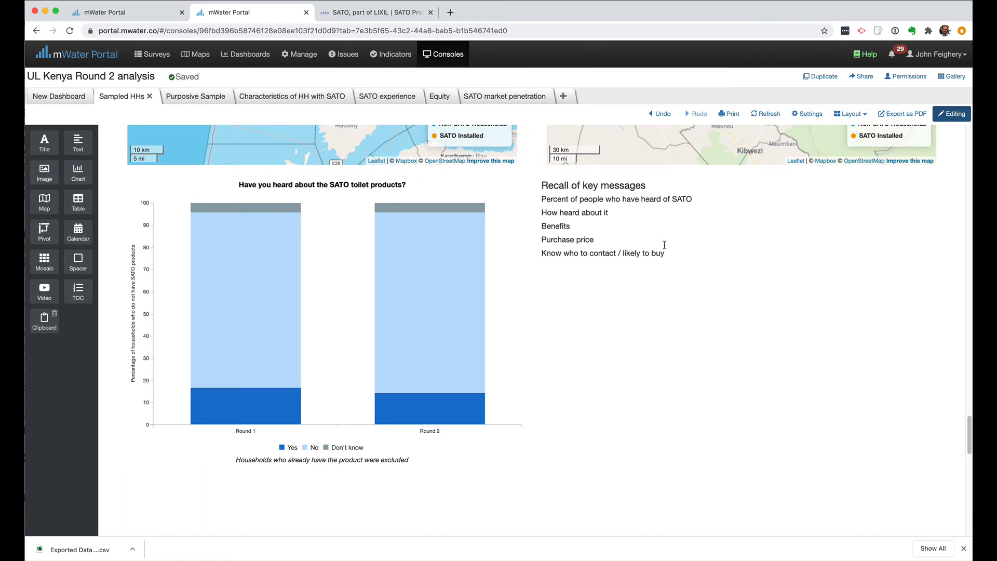
- Add an empty chart widget beside the SATO awareness chart, directly above the "Recall of key messages" text
click(615, 213)
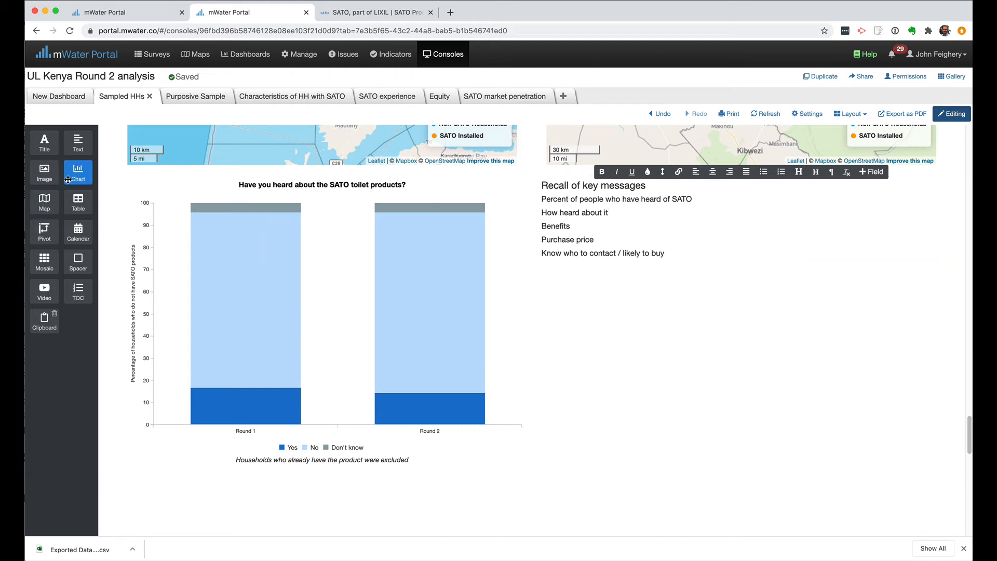
drag(67, 179, 602, 185)
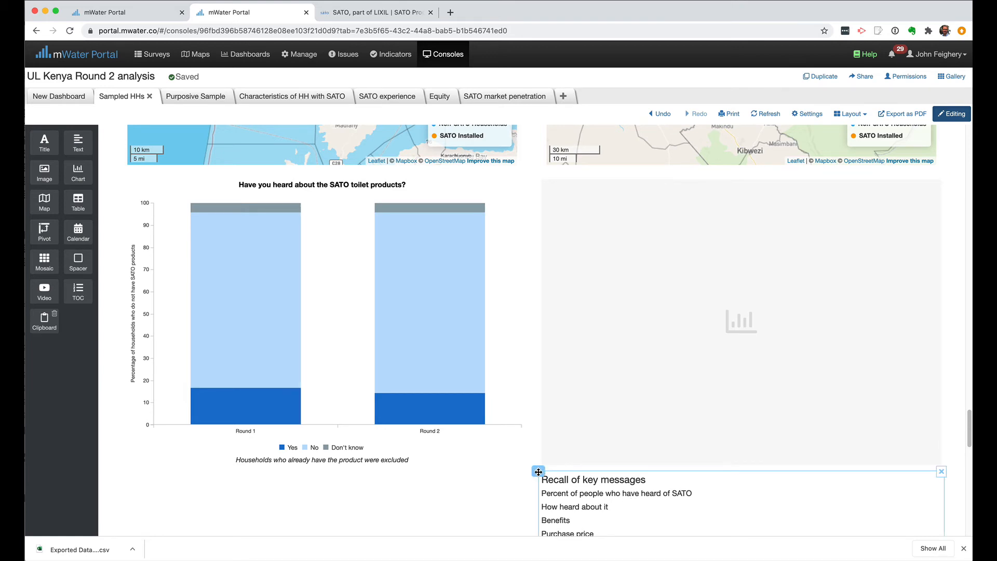
- Move the "Recall of key messages" text above the SATO awareness chart and the empty chart widget, spanning the full width
drag(538, 471, 538, 173)
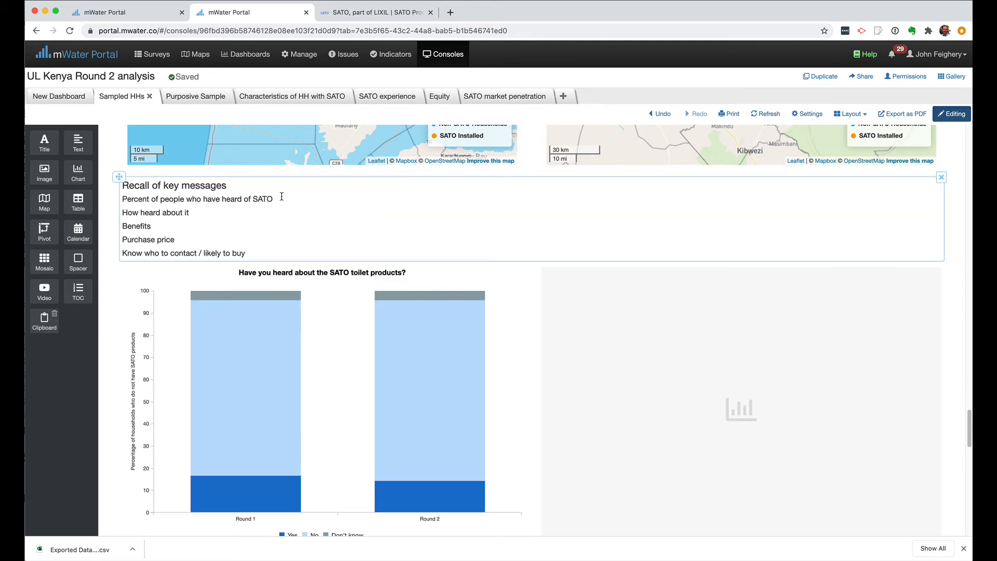
- Make the empty chart a Bar chart with Household Survey UNICEF LIXIL (v1.4) as its data source
scroll(681, 323, down, 5)
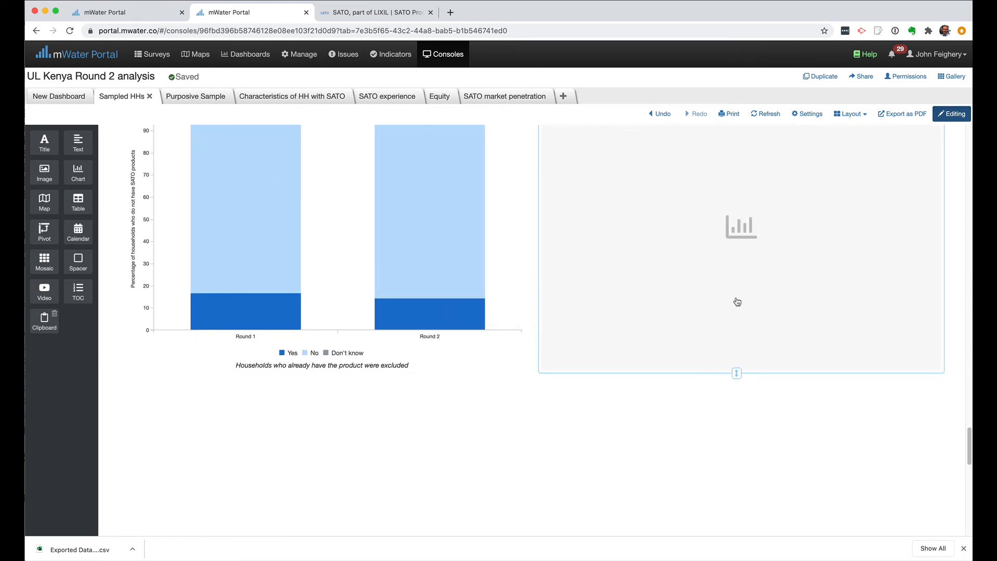
click(744, 234)
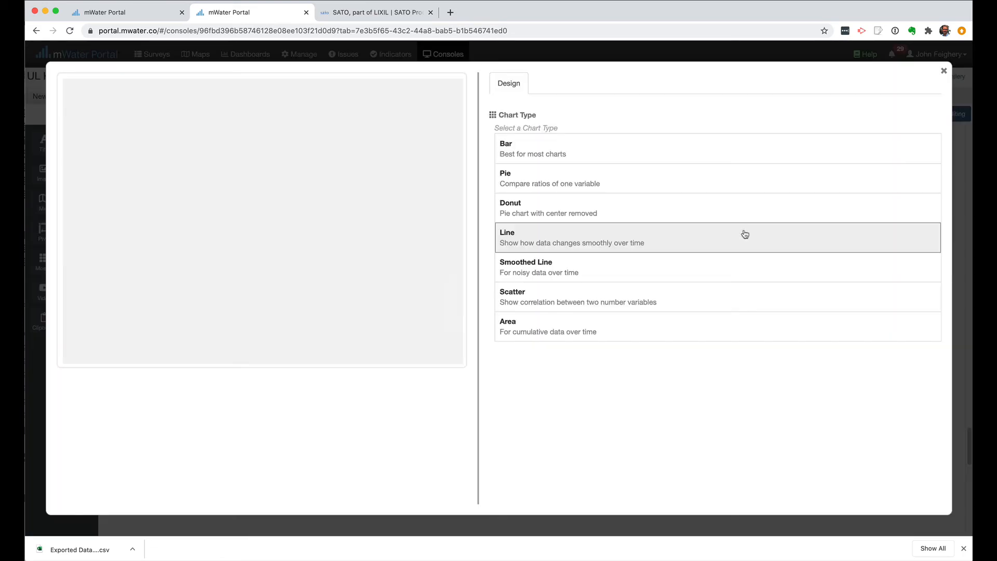
click(524, 150)
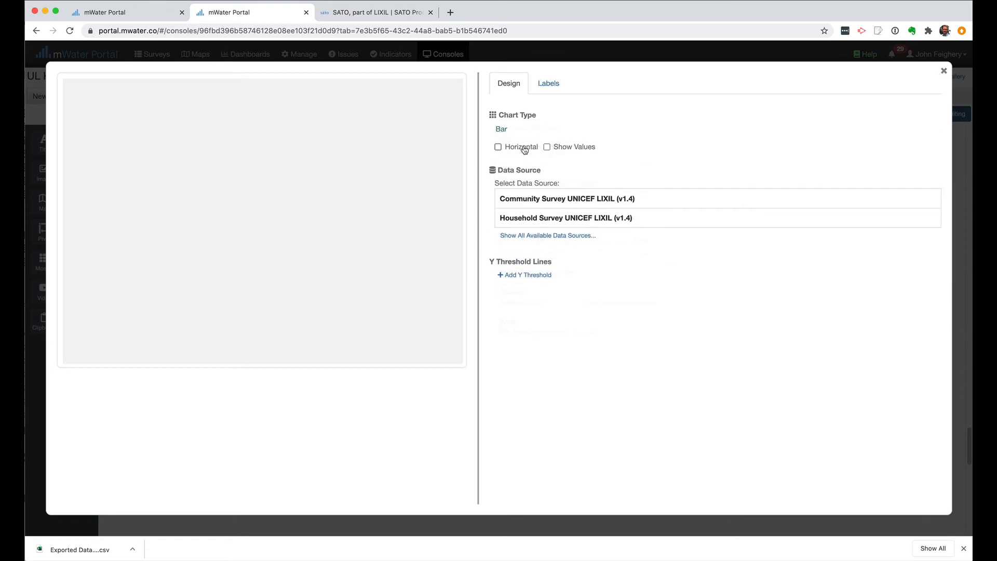
click(565, 215)
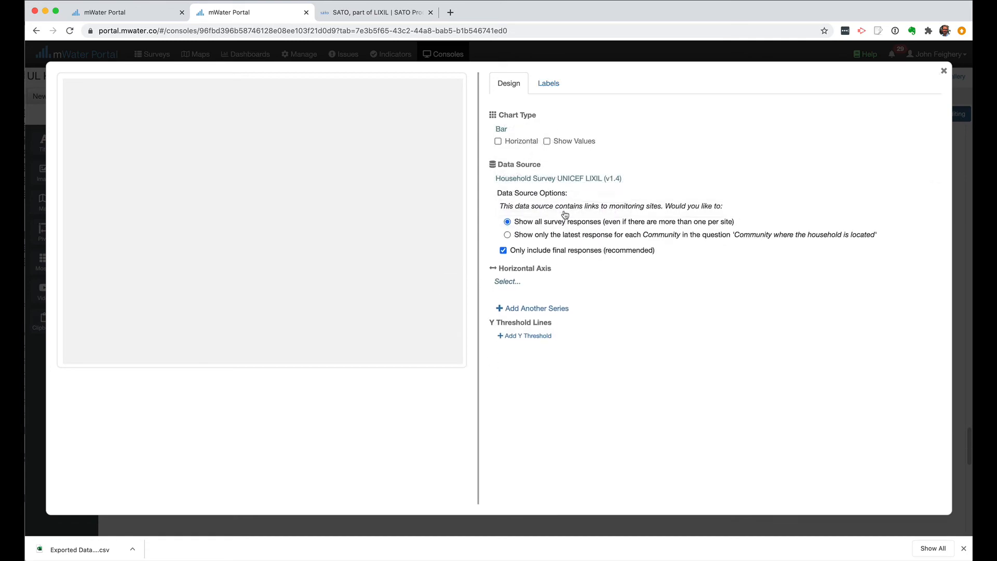
- Set the horizontal axis to "How did you first hear about the SATO product?" from the Households without SATO Product section
click(508, 282)
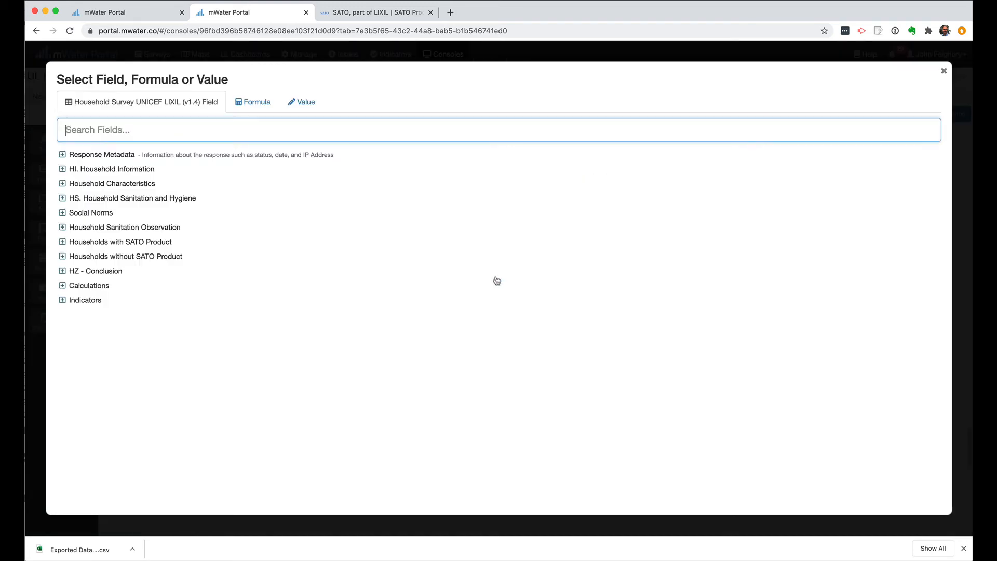
click(63, 257)
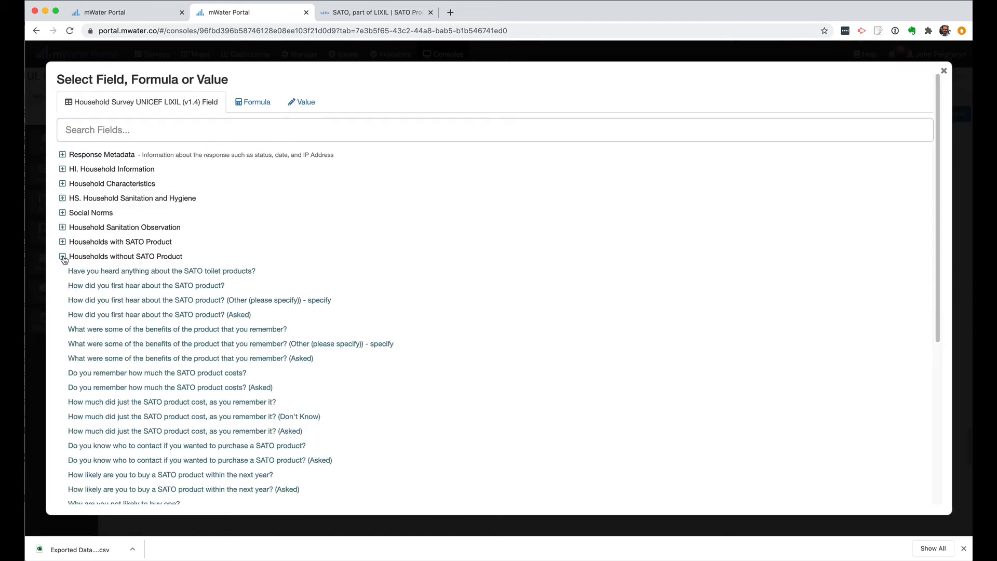
click(216, 287)
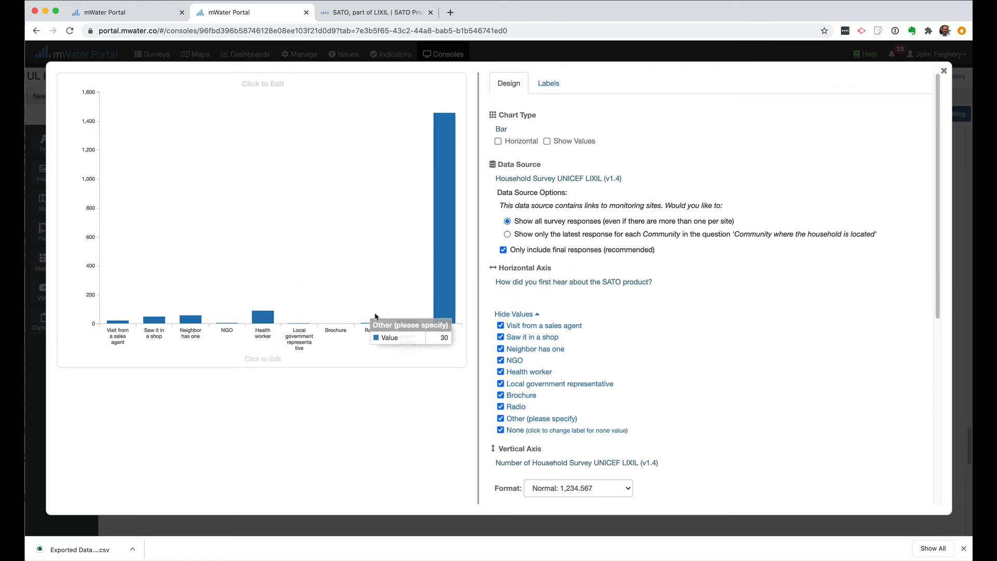
- Exclude the None value from the chart and make the bars horizontal
mouse_move(189, 323)
mouse_move(442, 306)
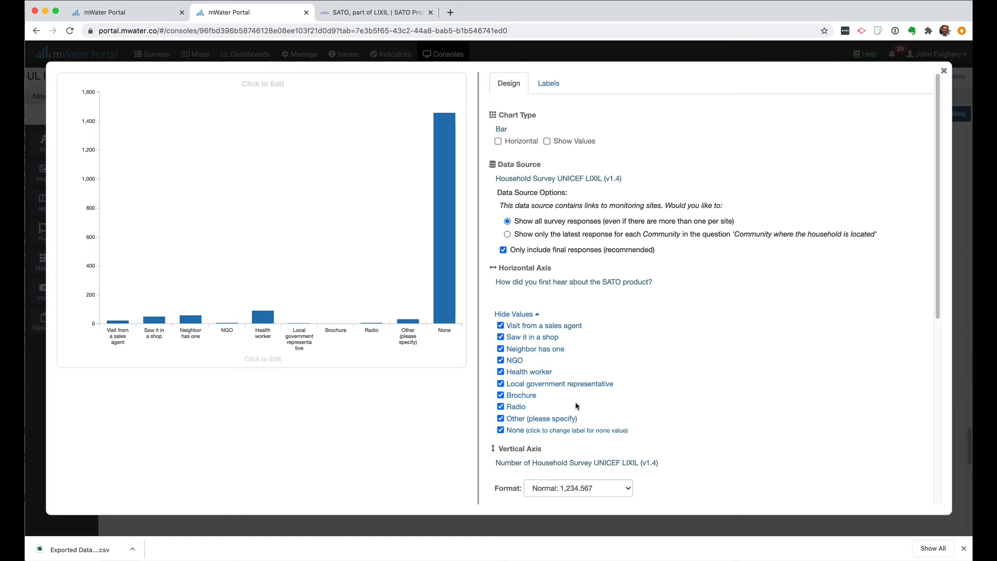
mouse_move(326, 323)
mouse_move(456, 156)
mouse_move(452, 236)
click(501, 431)
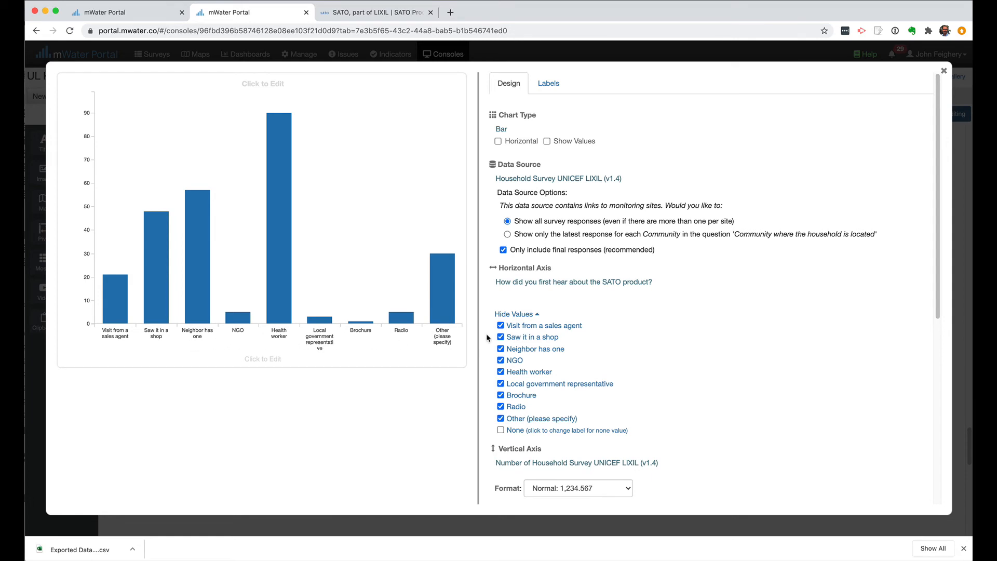
click(498, 142)
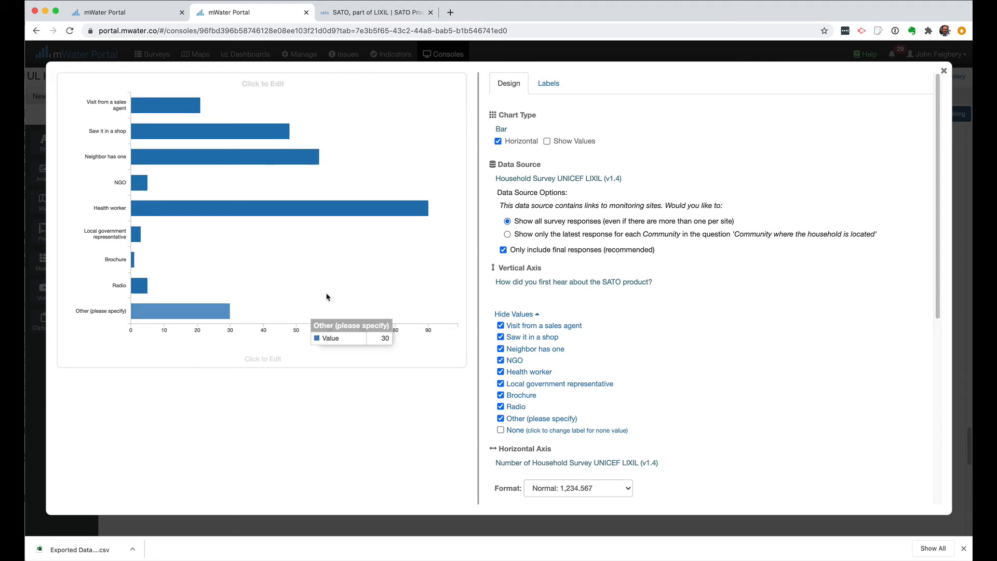
mouse_move(208, 206)
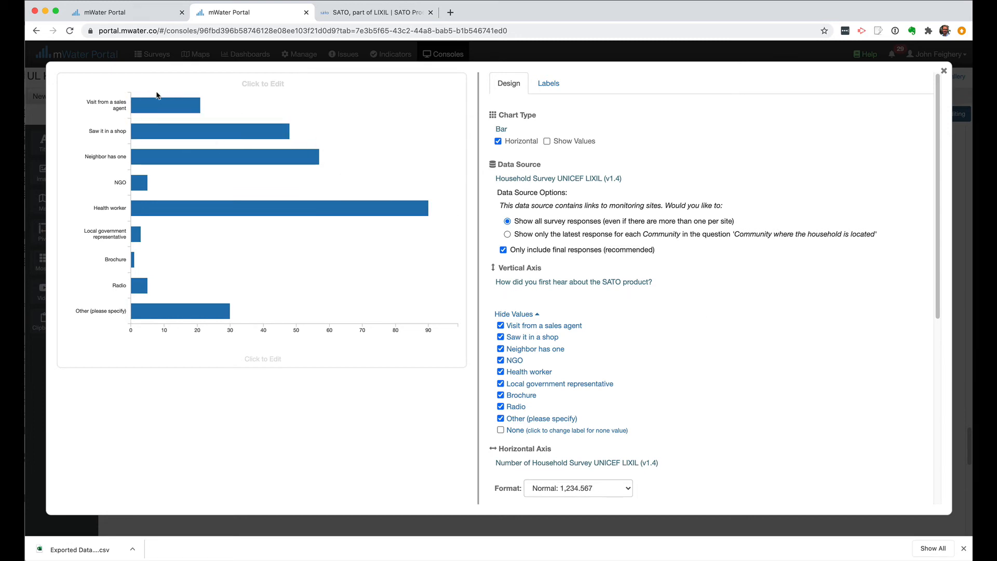
mouse_move(191, 112)
mouse_move(411, 280)
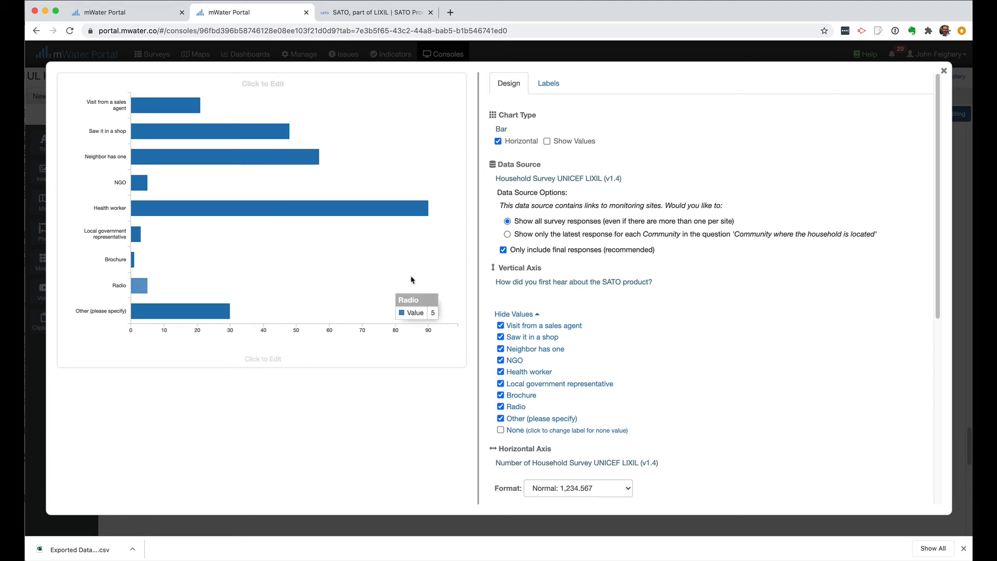
mouse_move(263, 147)
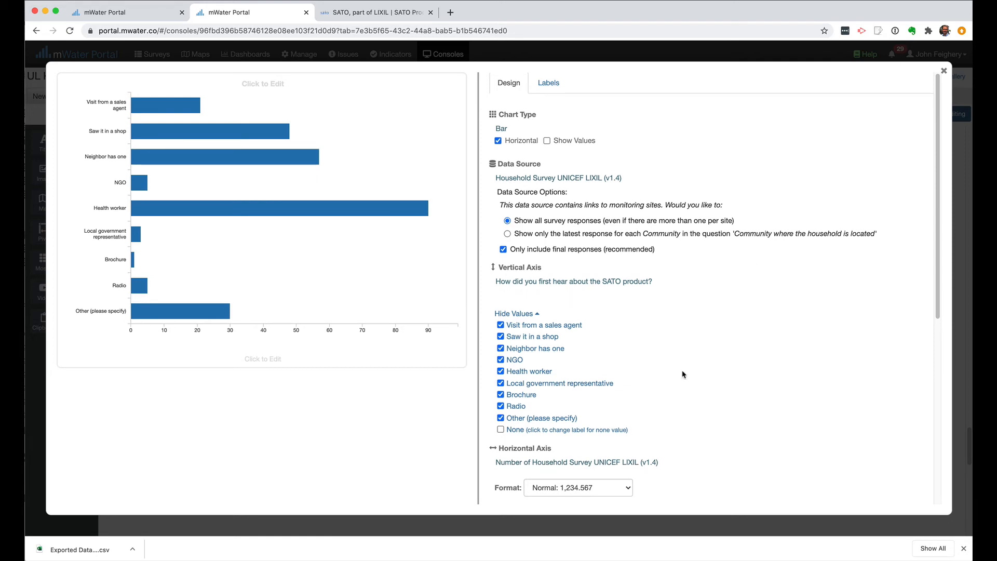
- Split the bars by the Kenya Survey Round calculation using the Convert to text formula, and make them proportional
scroll(683, 374, down, 5)
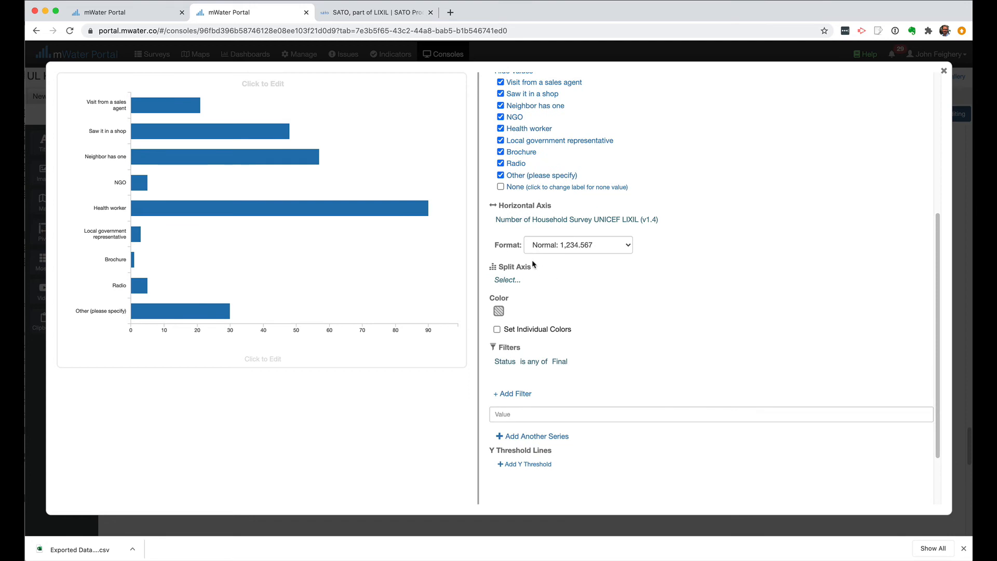
click(508, 282)
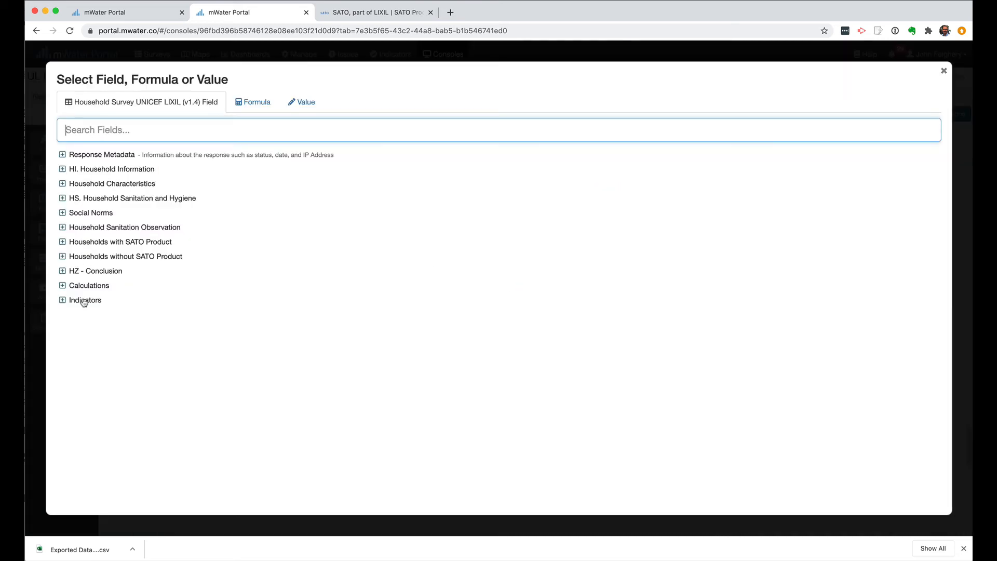
click(62, 301)
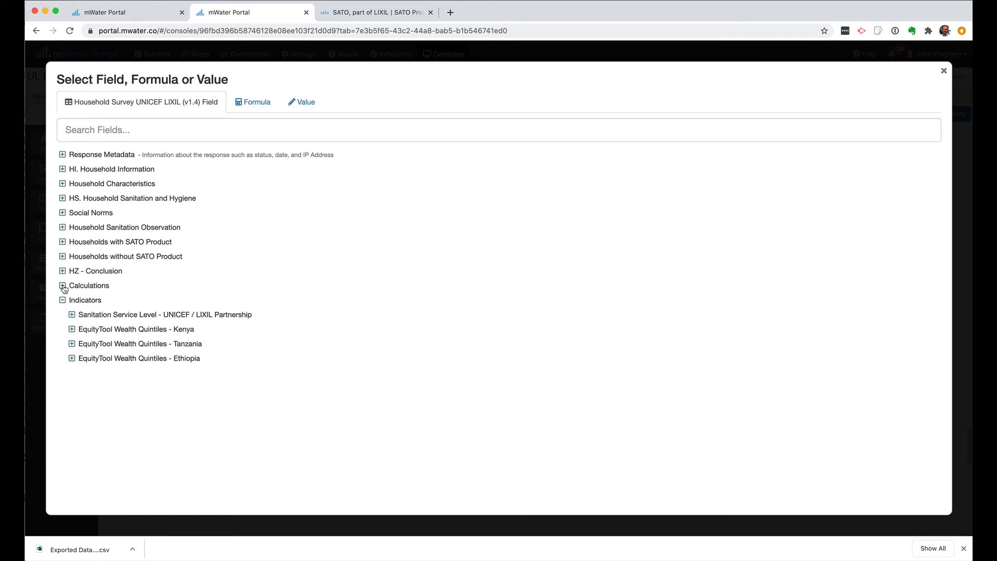
click(63, 286)
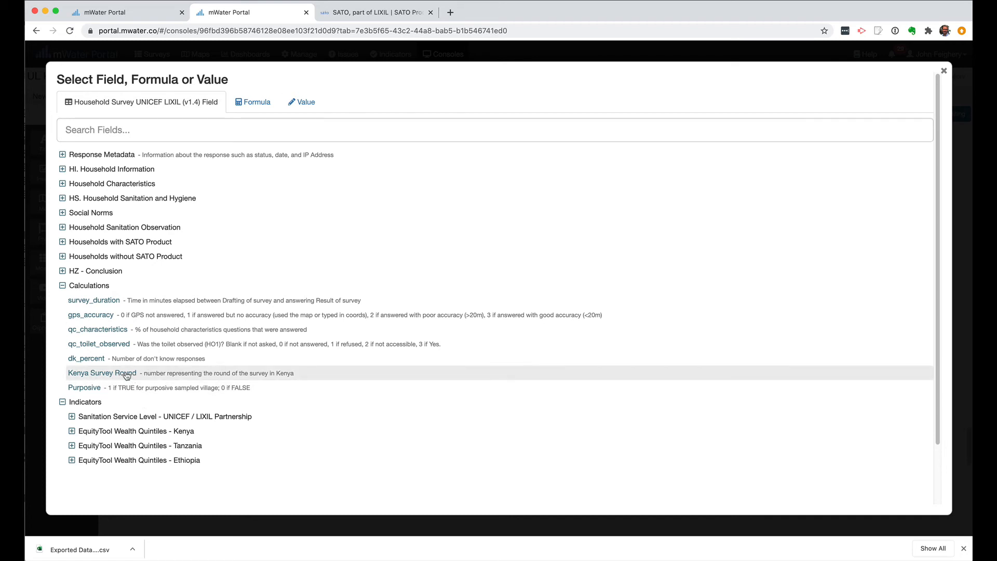
click(248, 103)
text(conv)
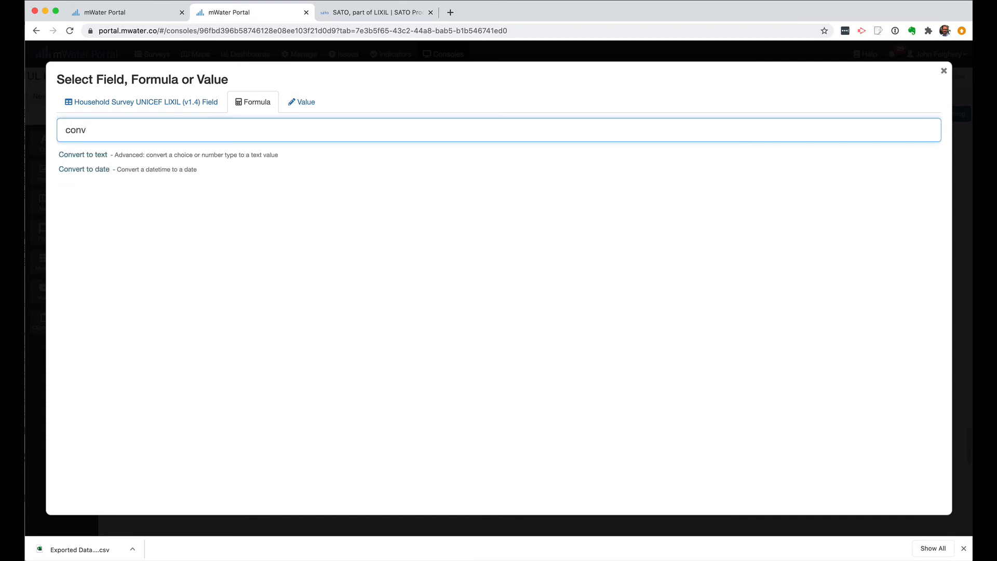
click(108, 156)
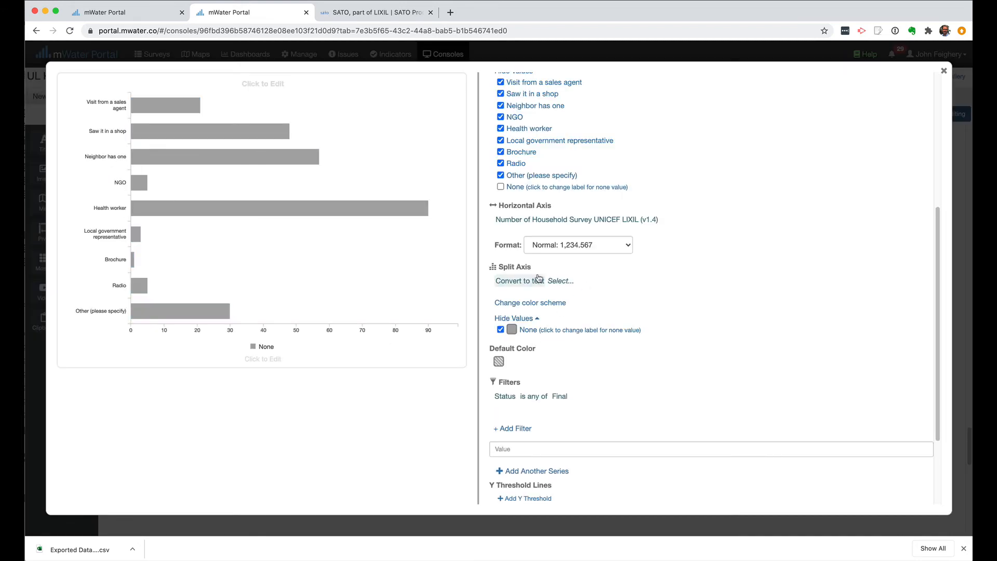
click(558, 282)
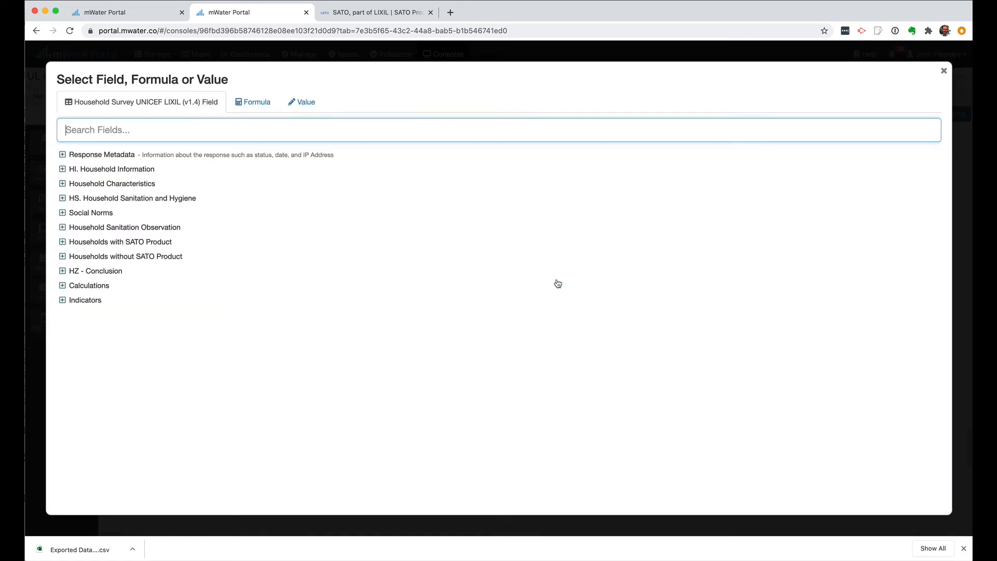
click(62, 285)
click(104, 373)
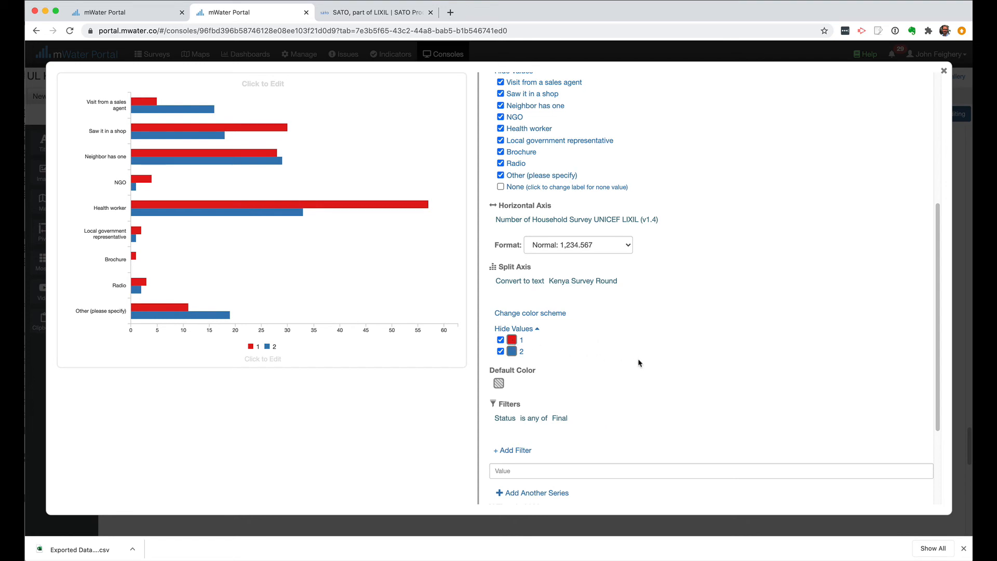
scroll(642, 365, up, 5)
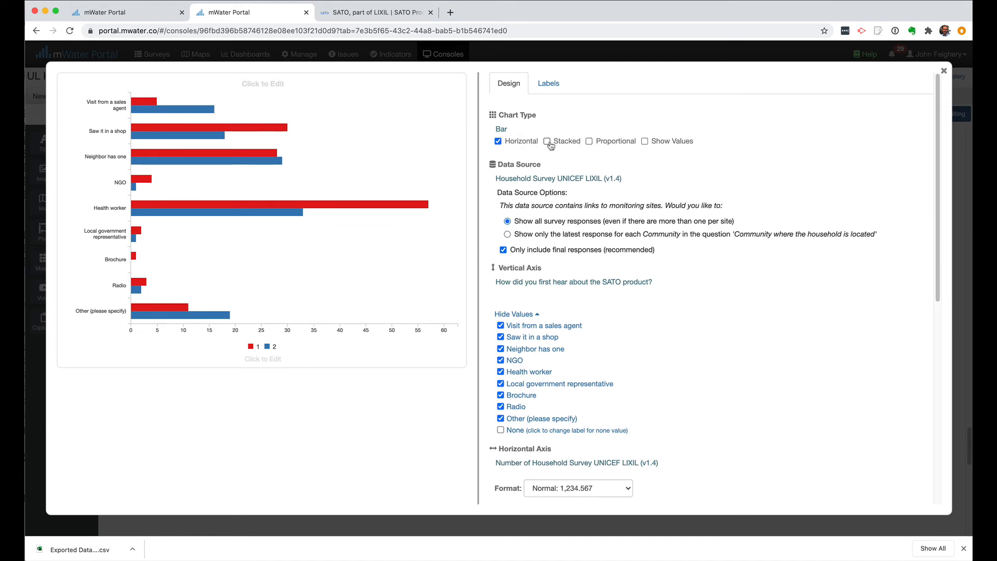
click(589, 142)
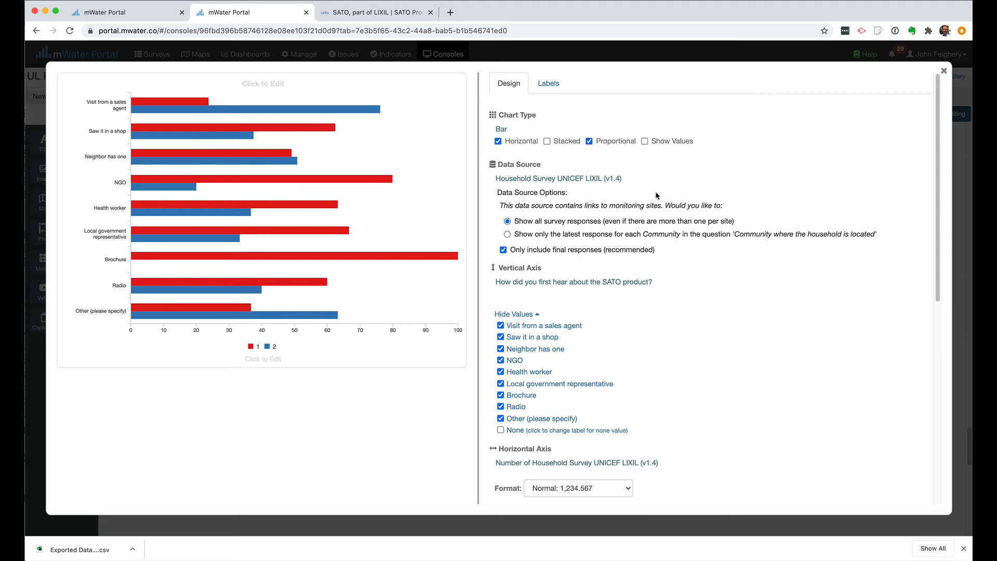
- Apply the color scheme that makes survey round 1 light green, and set the color of round 2 to dark green
scroll(656, 195, down, 7)
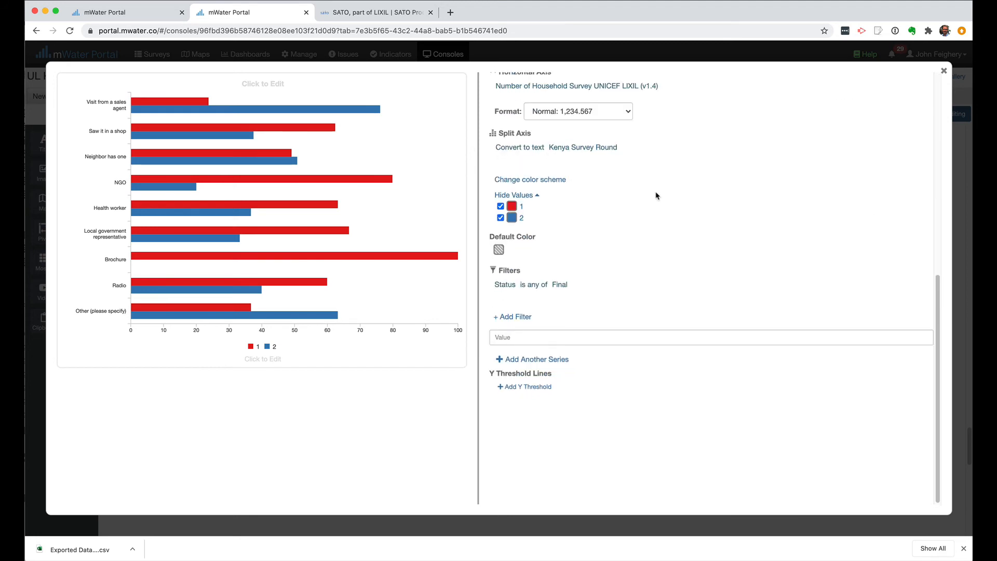
click(521, 180)
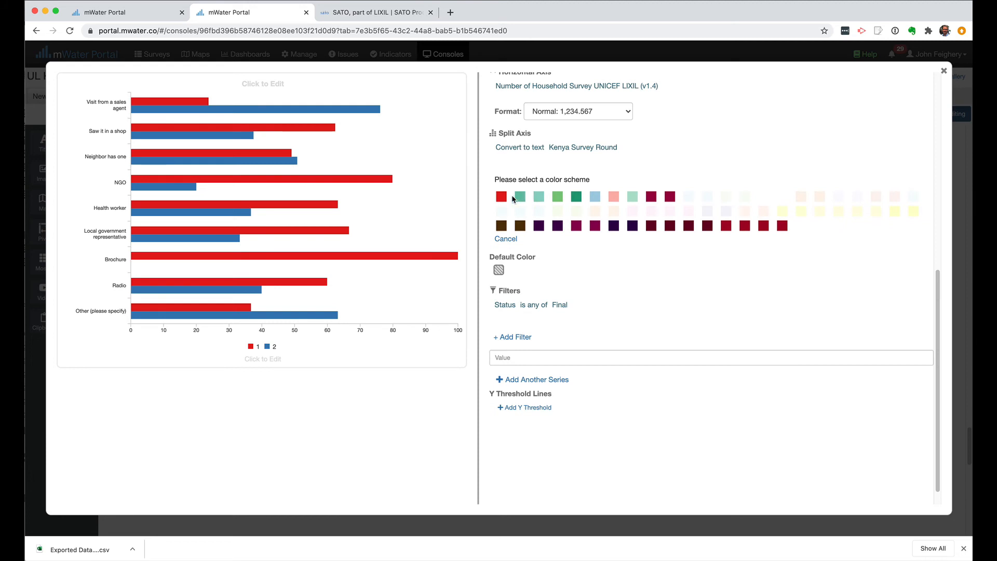
click(558, 197)
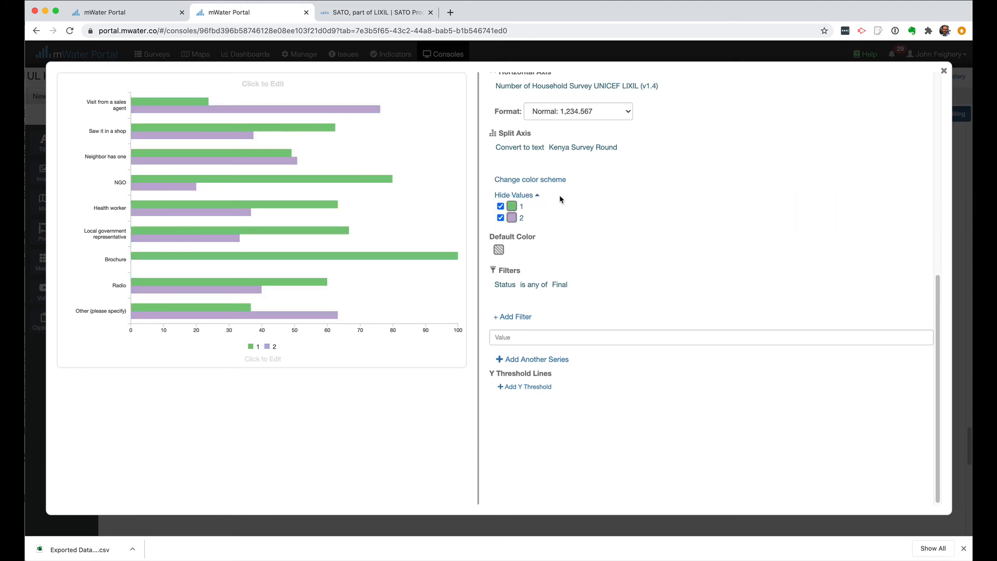
click(513, 217)
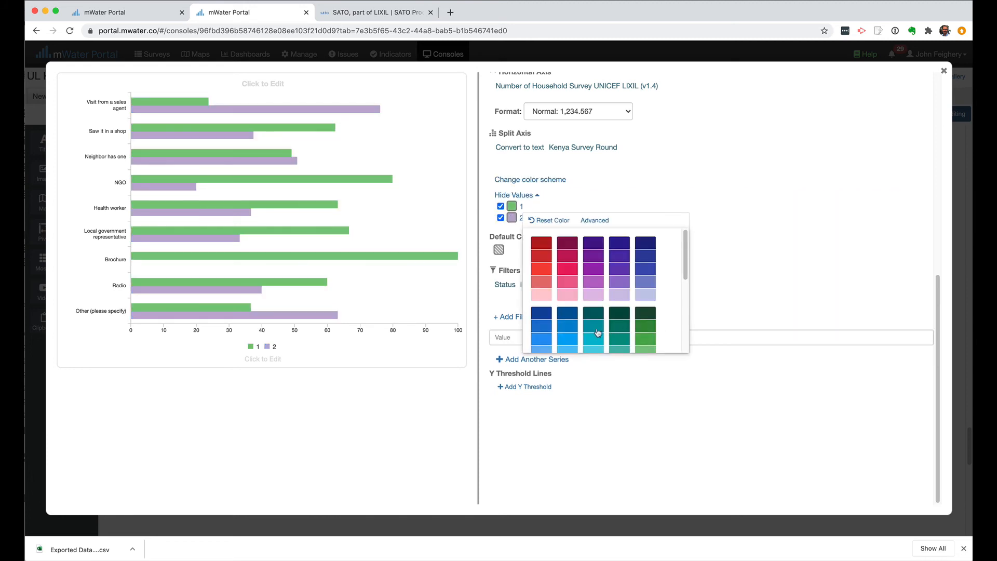
click(618, 312)
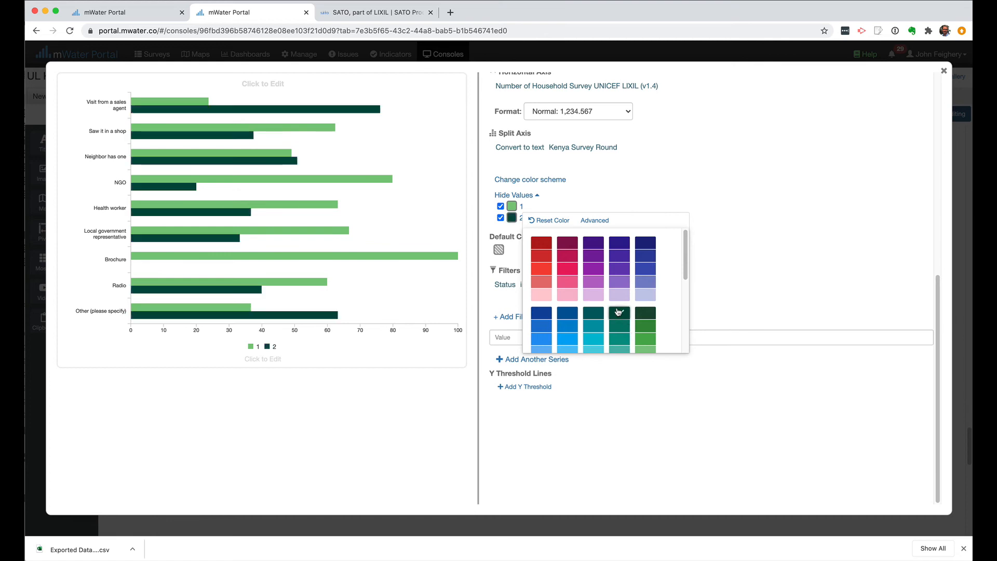
click(658, 199)
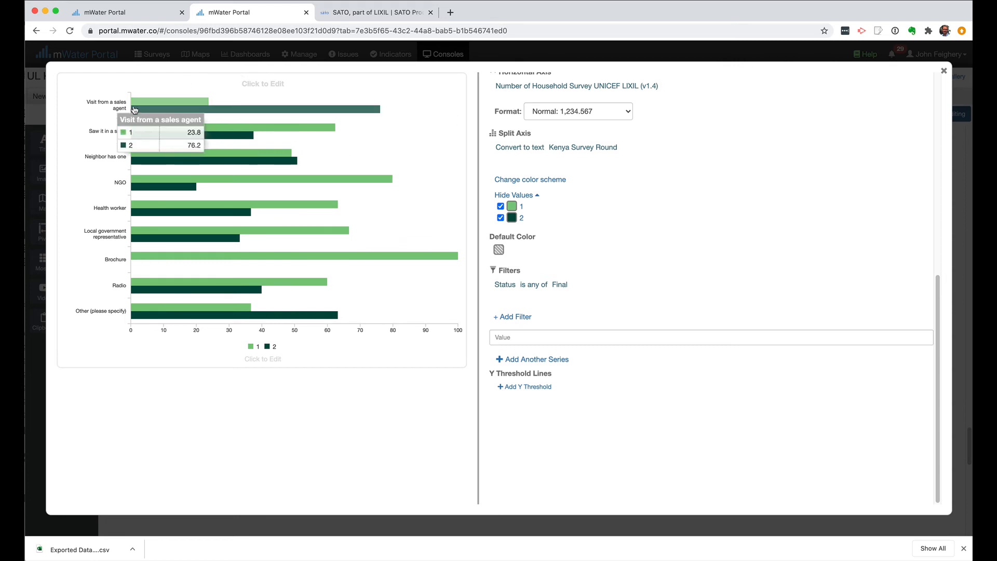
- Title the chart "How did you first hear about the SATO product?" and start a new line below the title
click(269, 85)
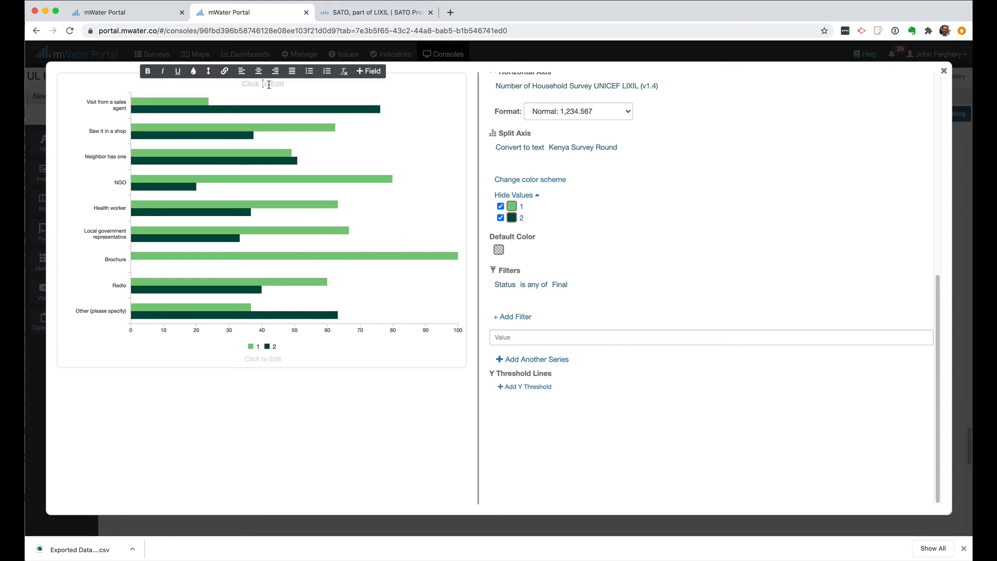
text(How did you first hea)
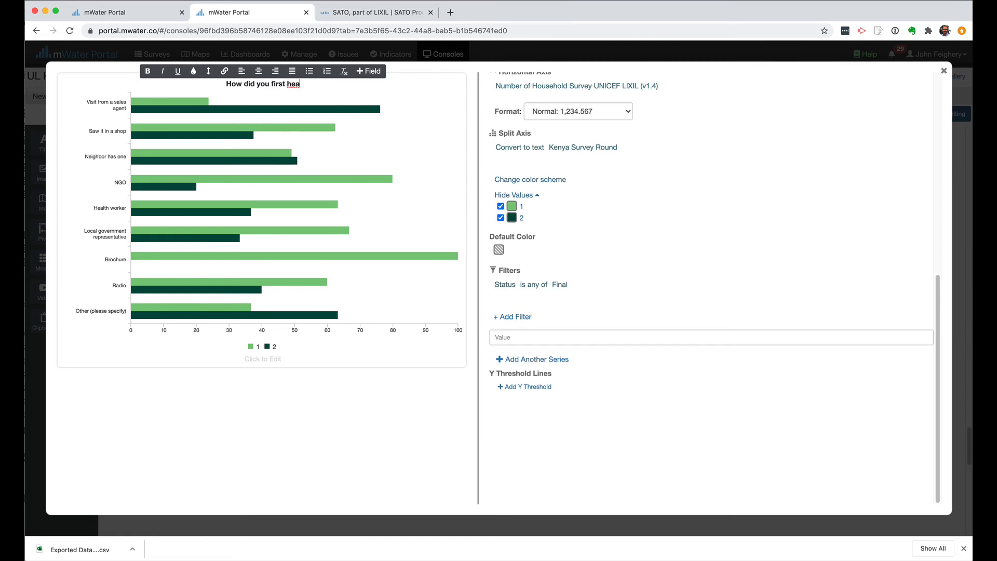
text(r about the SAT)
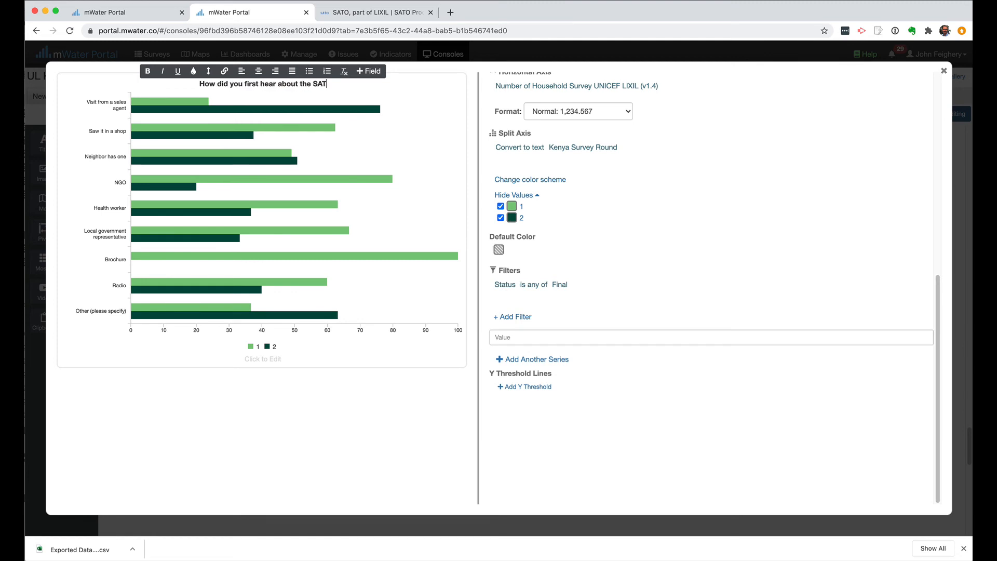
text(O product?)
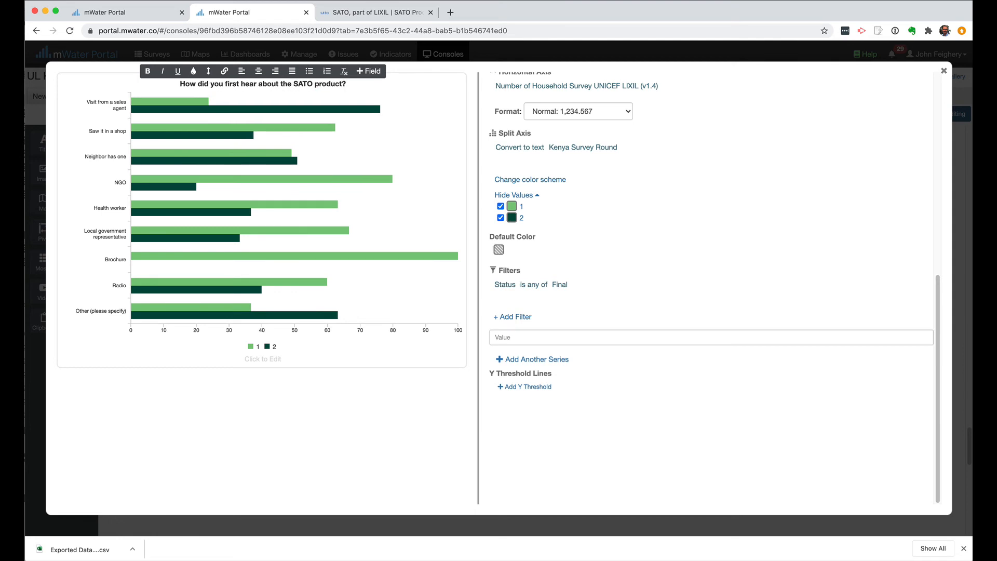
key(Return)
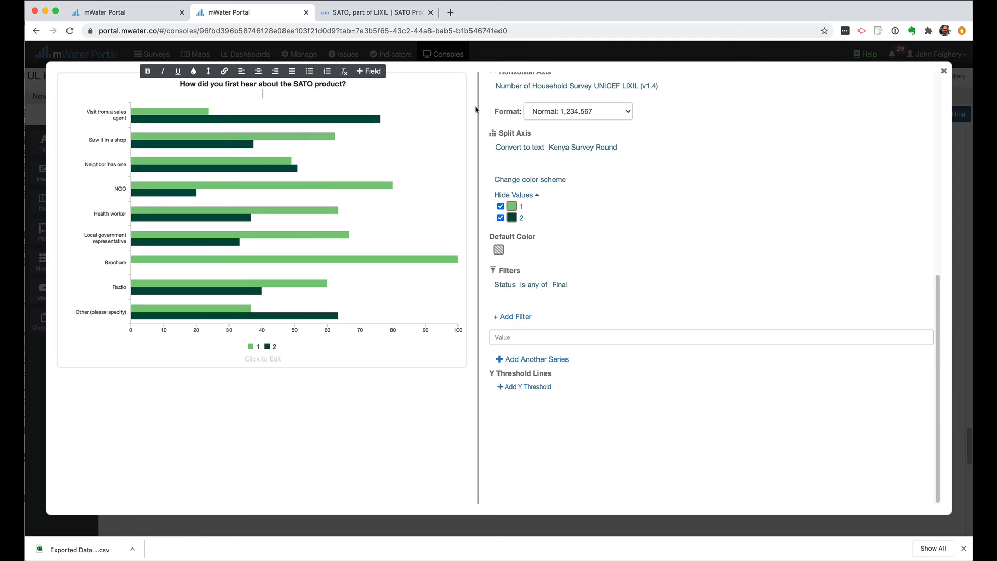
- Show the horizontal axis label and set it to "Percentage of people who answered the question"
scroll(662, 213, up, 7)
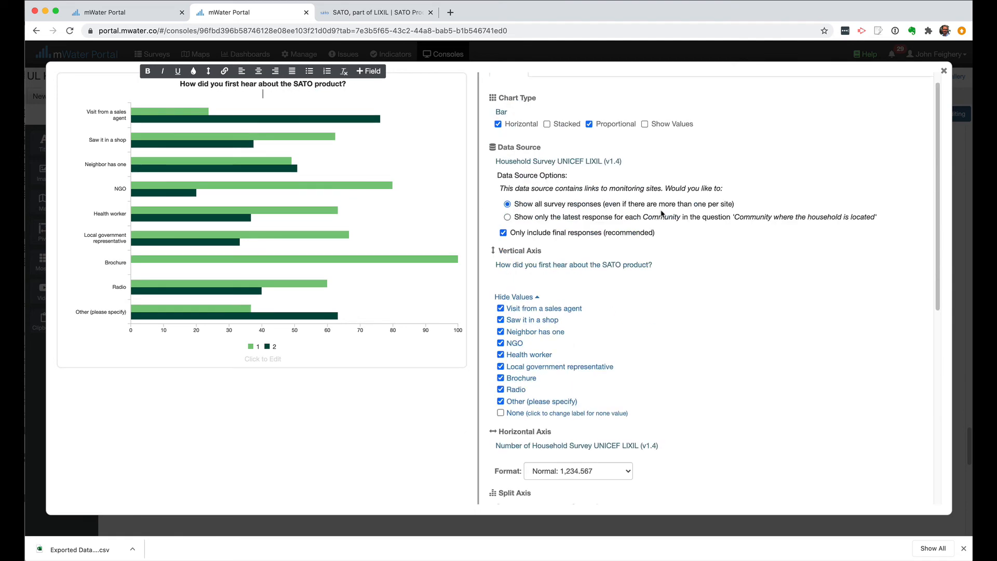
scroll(662, 213, up, 2)
click(547, 83)
click(575, 155)
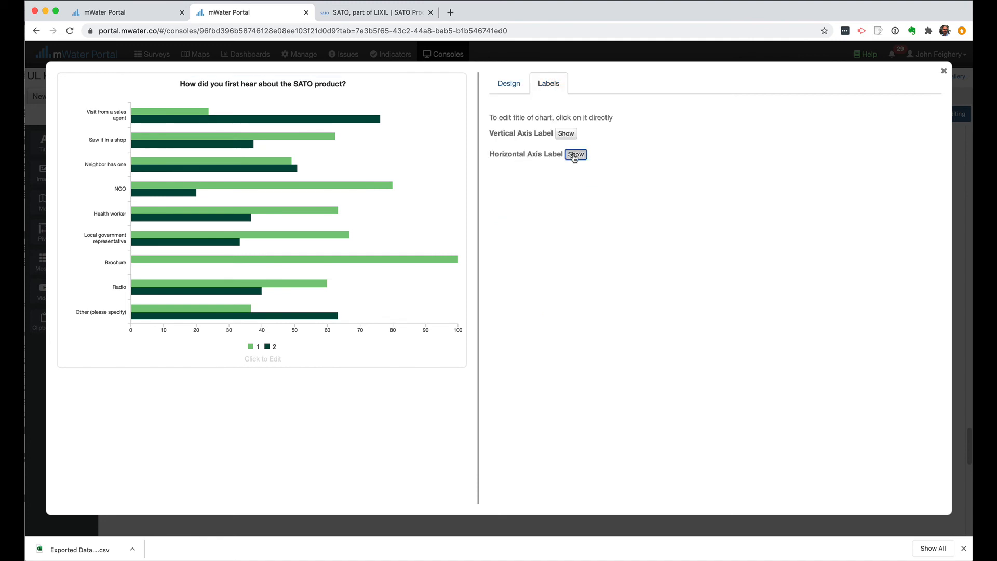
click(566, 170)
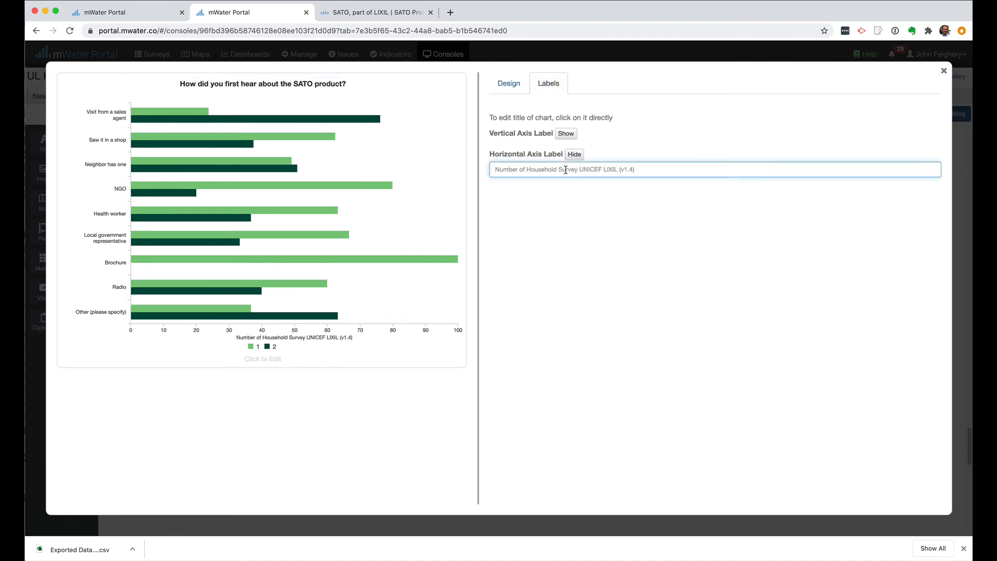
text(P)
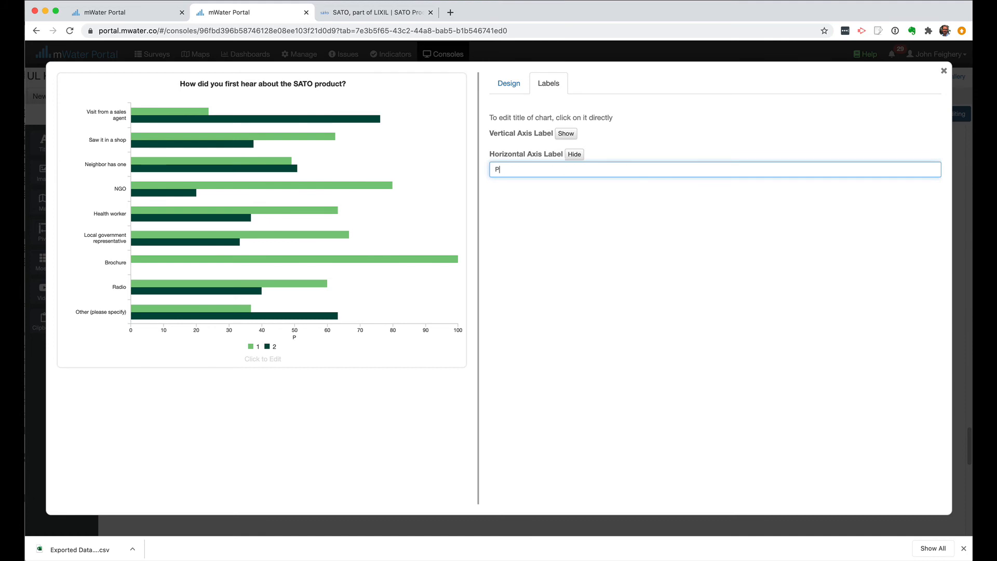
text(ercentage of people who a)
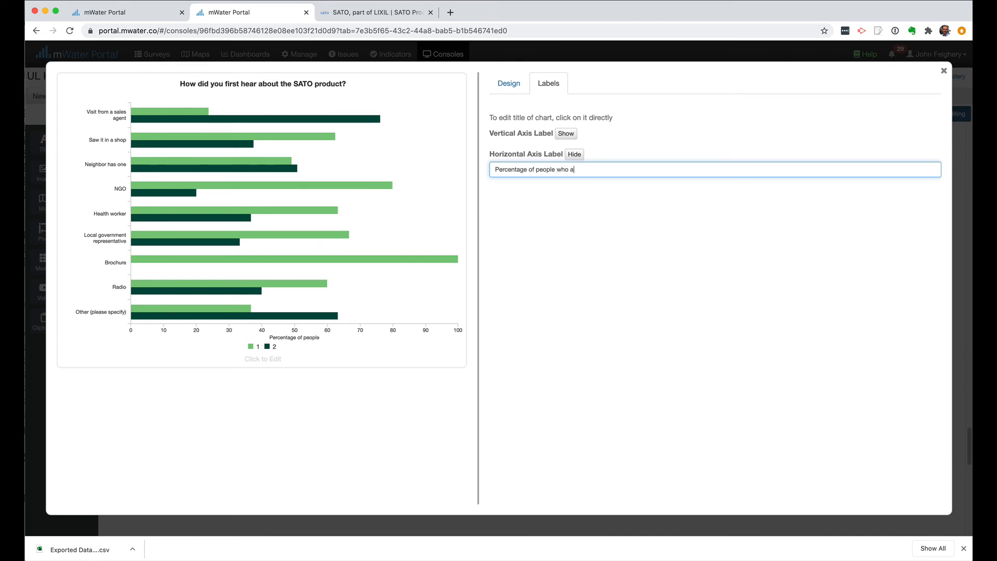
text(nswered the question)
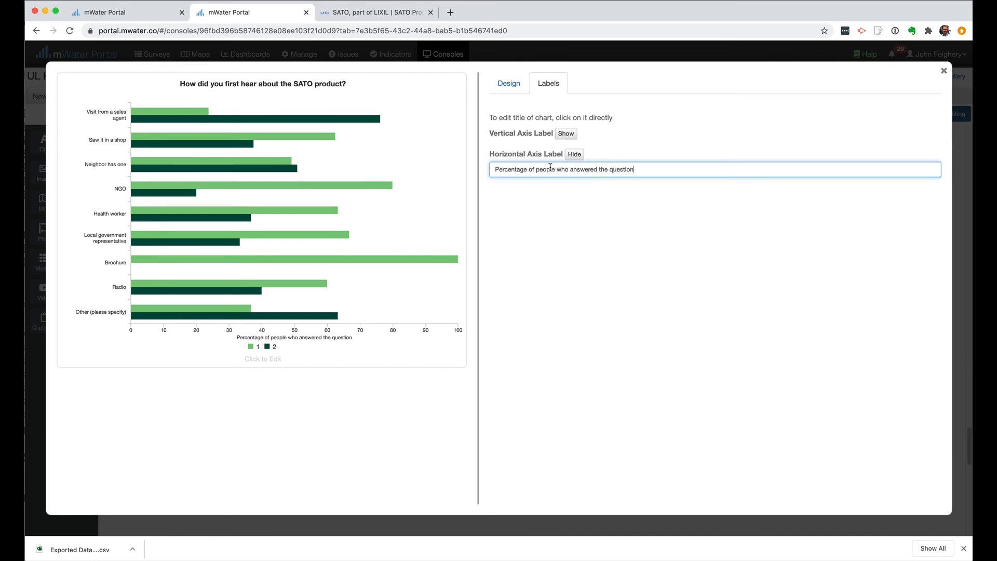
- Replace "people" with "households" in the horizontal axis label
key(alt+shift+Left)
triple_click(547, 168)
double_click(547, 167)
text(household)
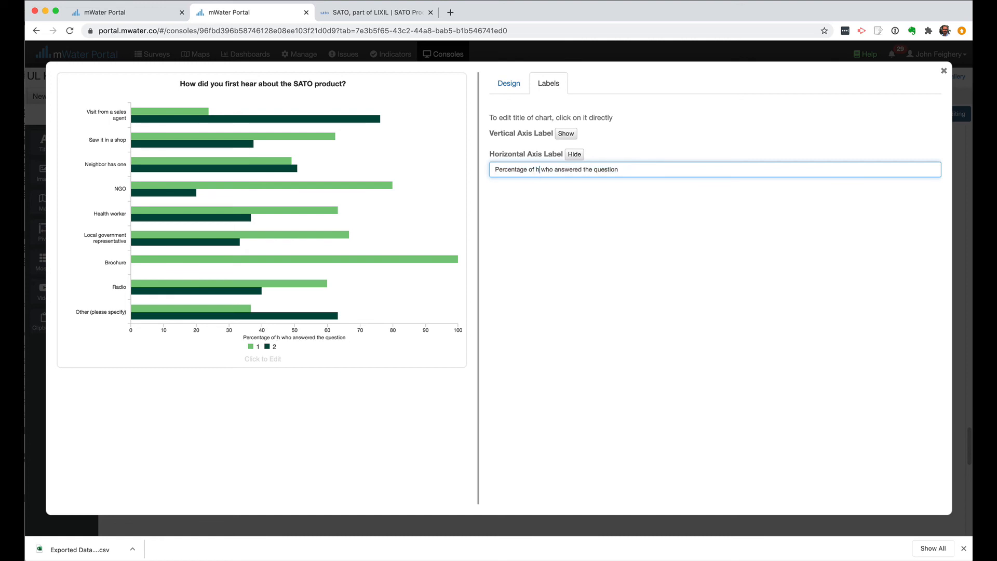
text(s)
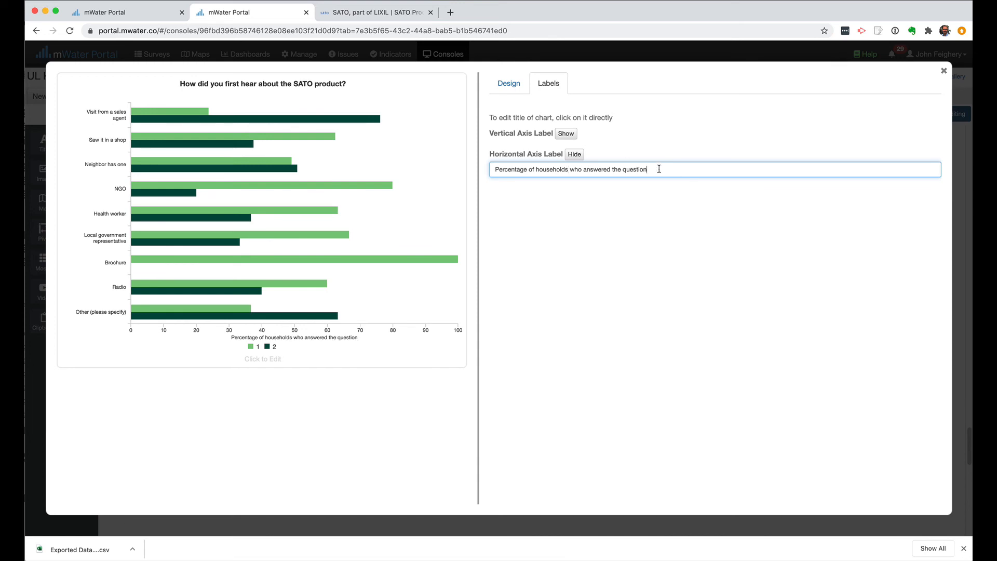
- Relabel the split axis values 1 and 2 as "Round 1" and "Round 2"
click(504, 76)
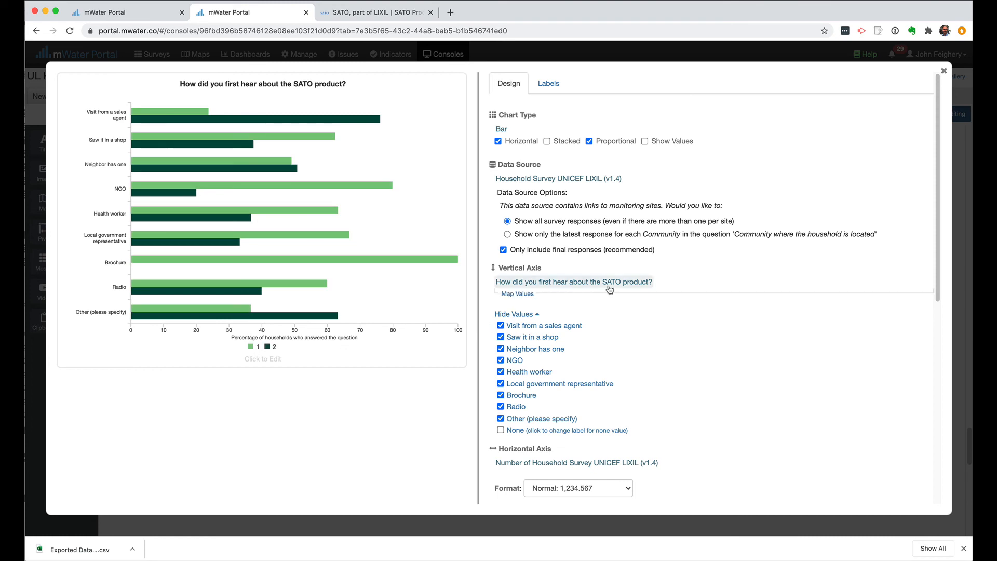
scroll(610, 289, down, 7)
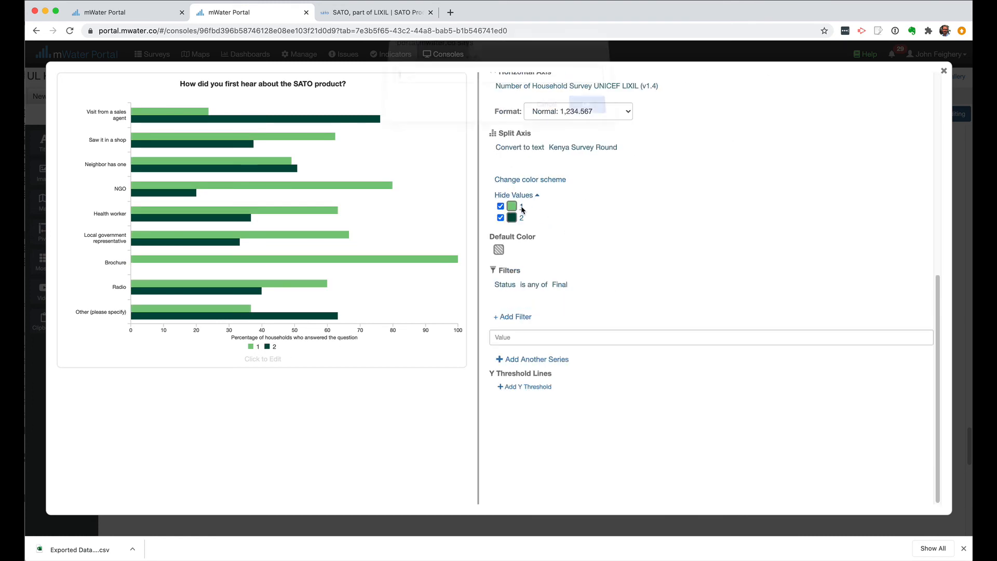
click(522, 206)
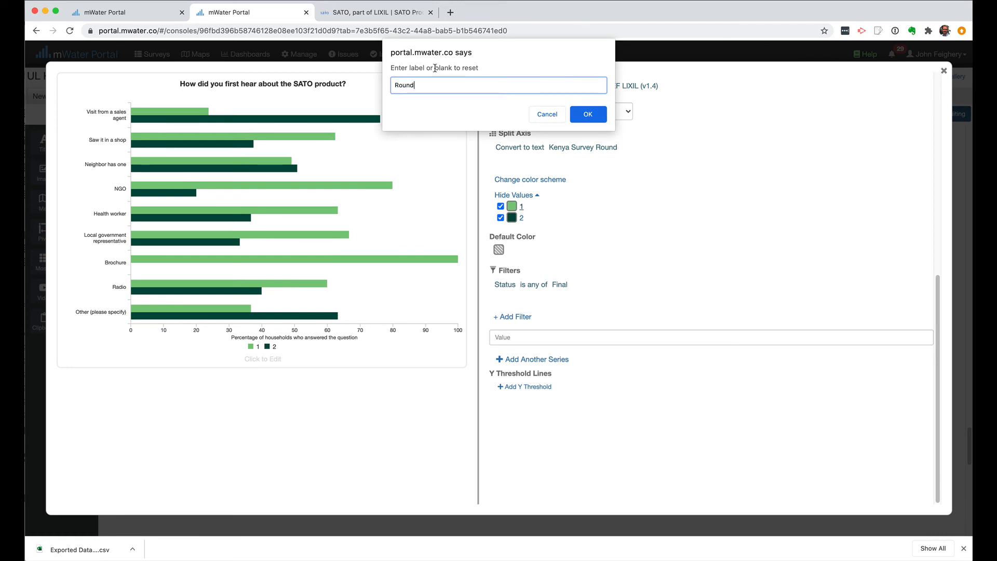
click(588, 114)
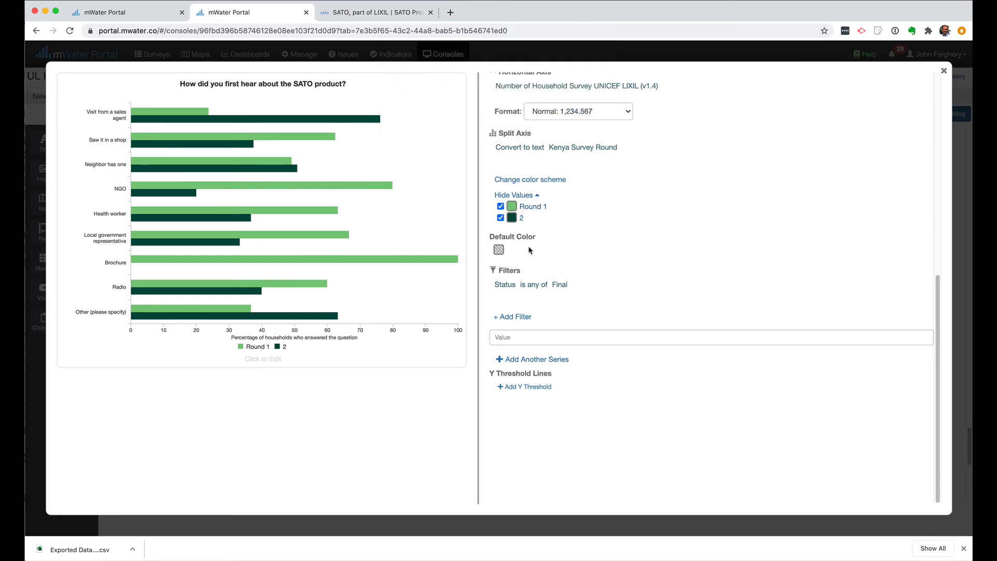
click(521, 218)
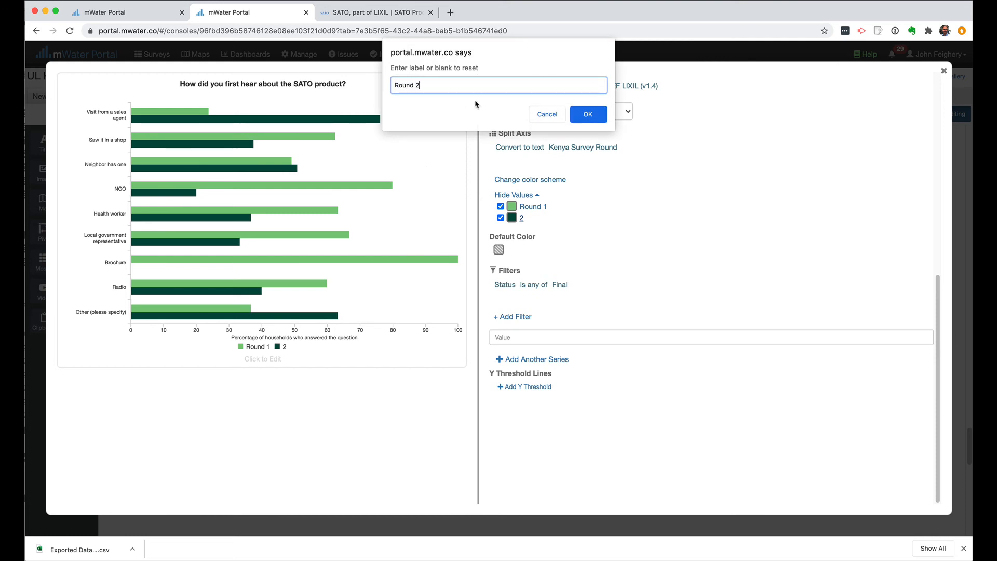
text(Round 2)
click(598, 116)
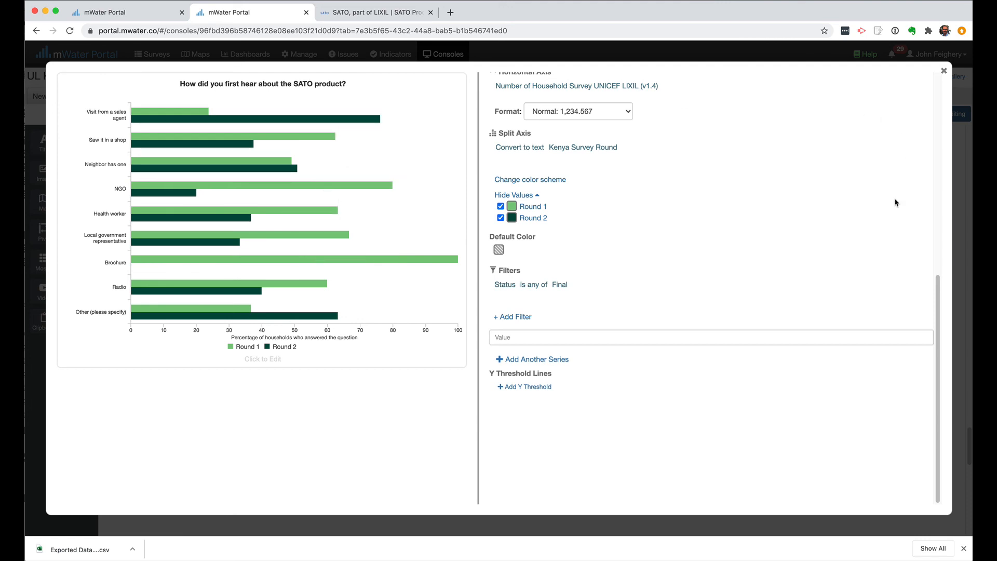
- Compare the chart with and without proportional bars, and leave the proportional option off
scroll(718, 228, up, 10)
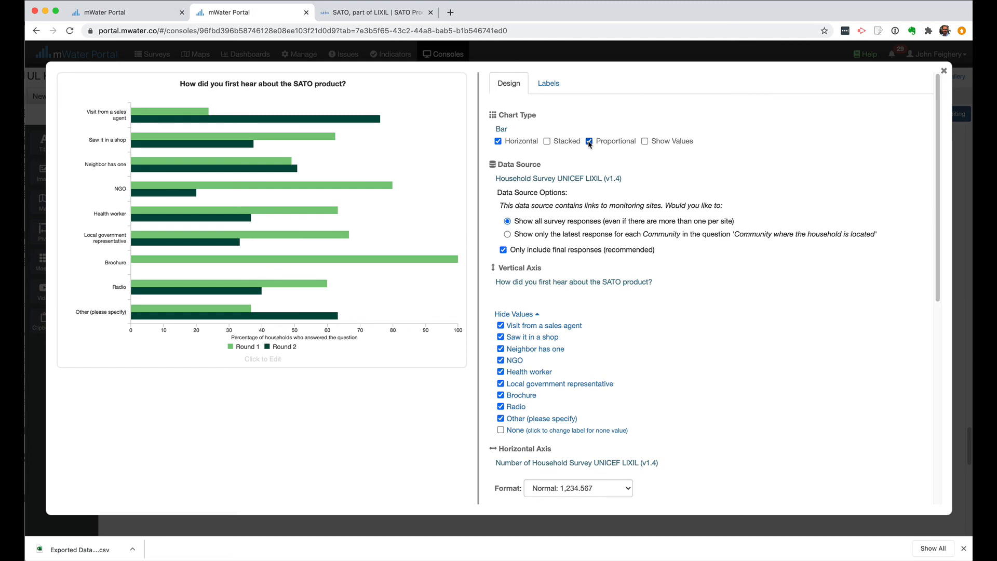
click(590, 142)
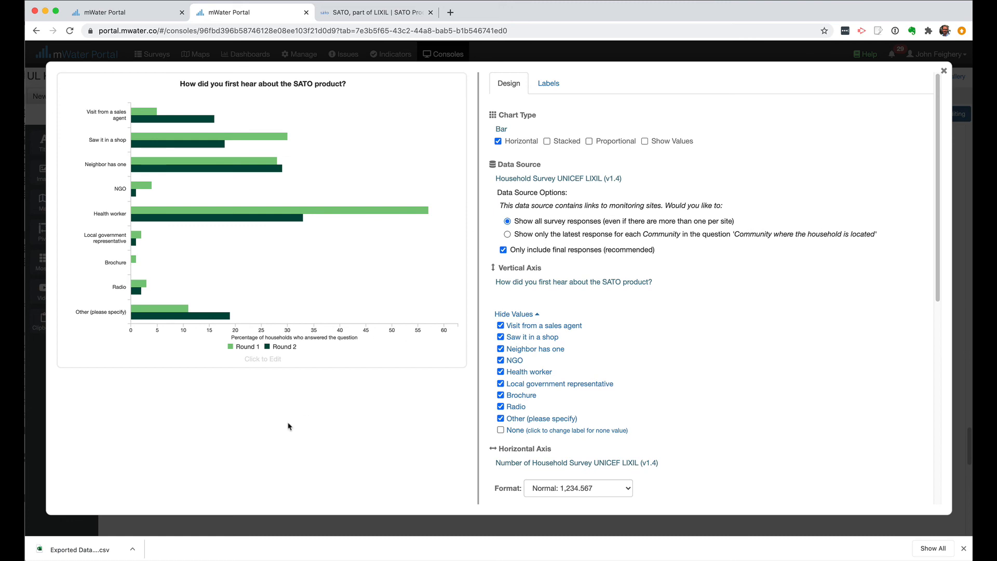
mouse_move(201, 318)
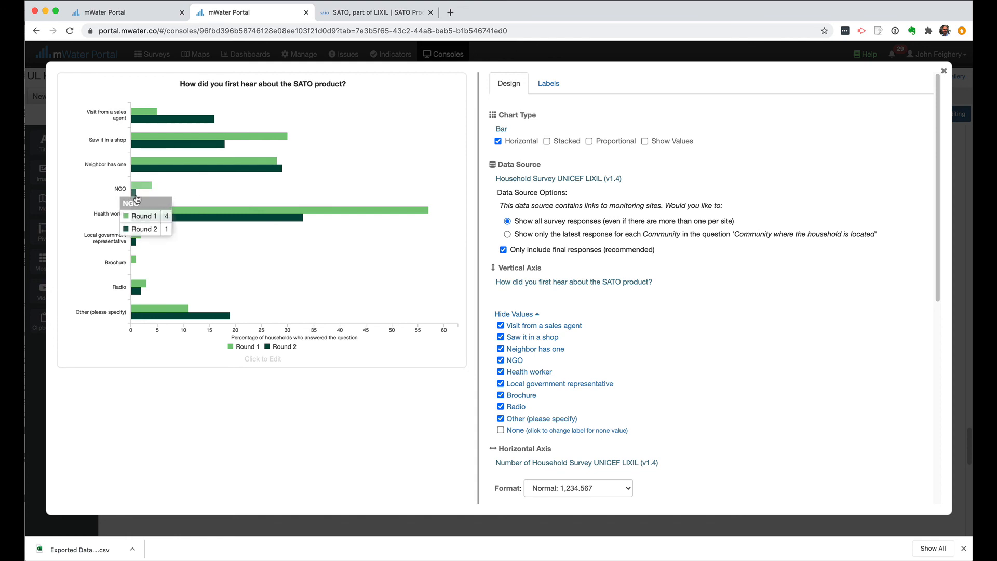
click(589, 142)
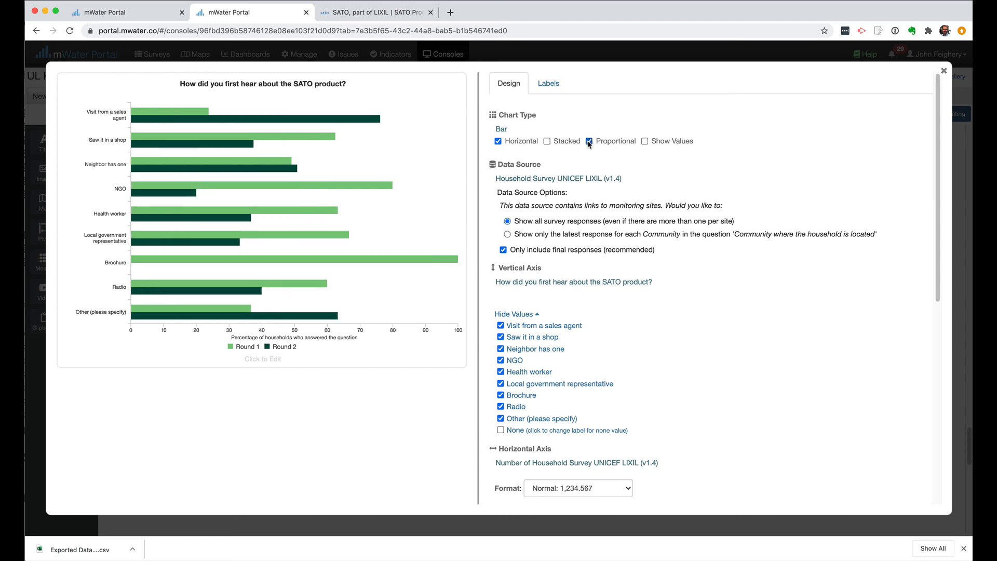
click(589, 142)
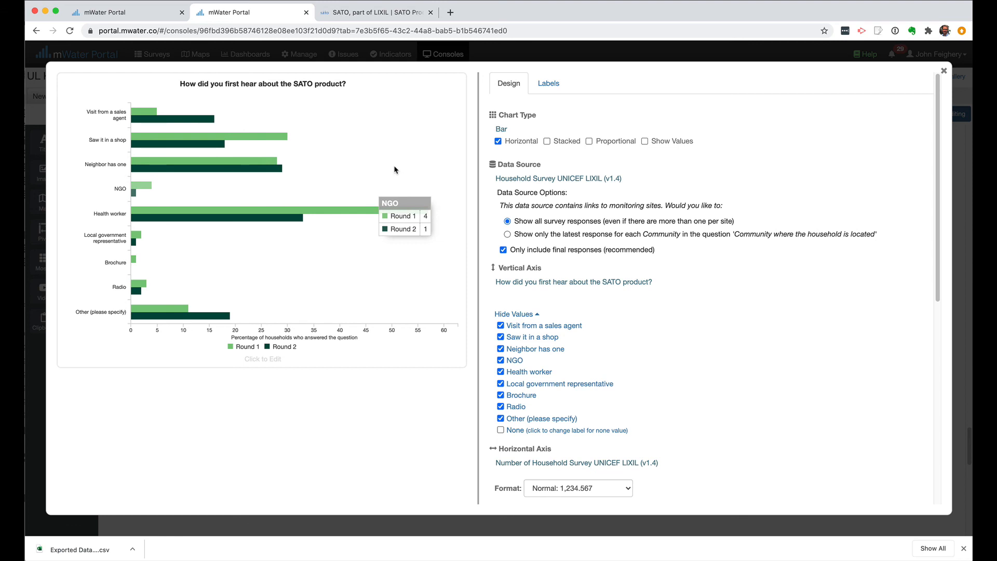
- Change the horizontal axis label to "Number of households who answered the question" and close the chart editor
click(549, 84)
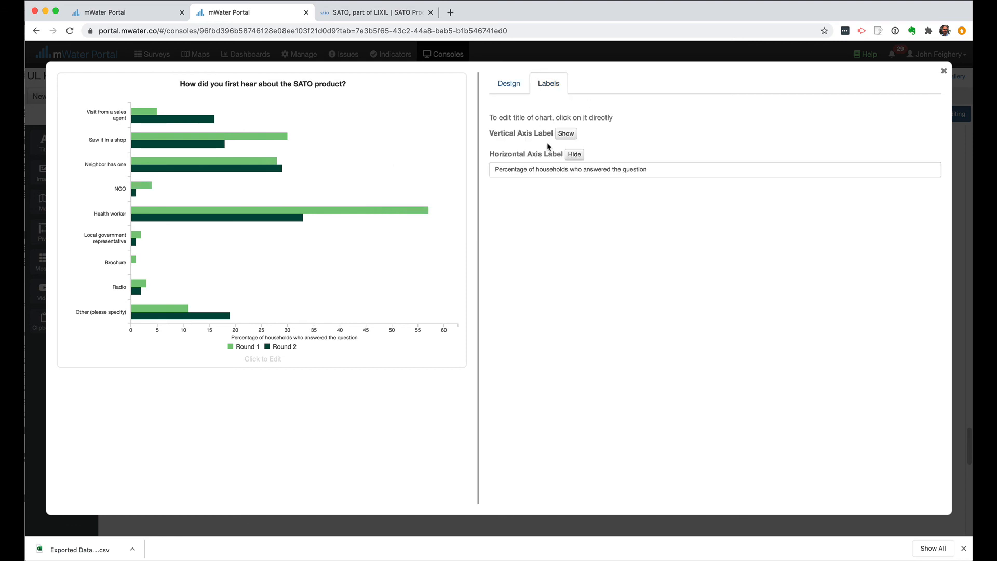
drag(535, 169, 420, 163)
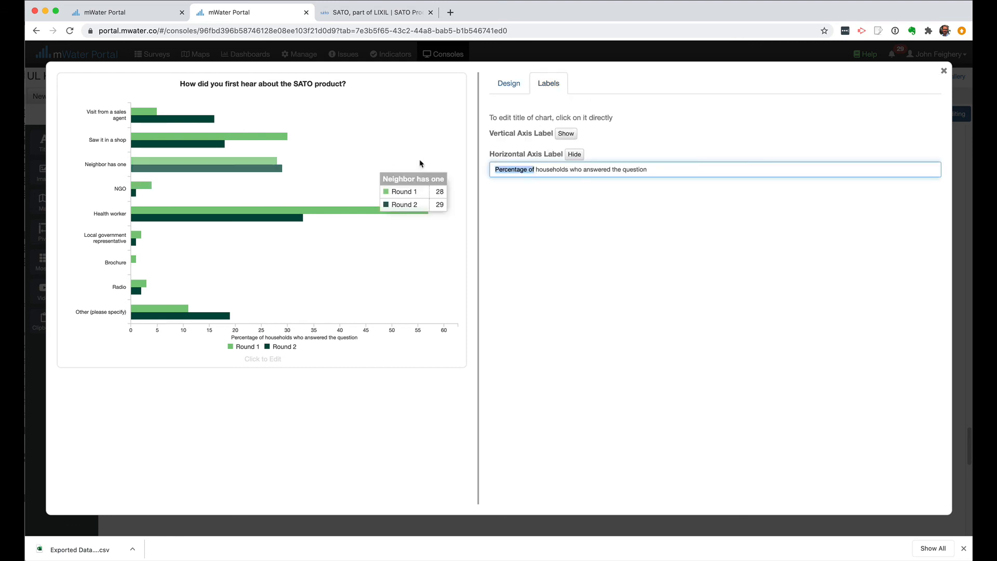
key(BackSpace)
text(Number)
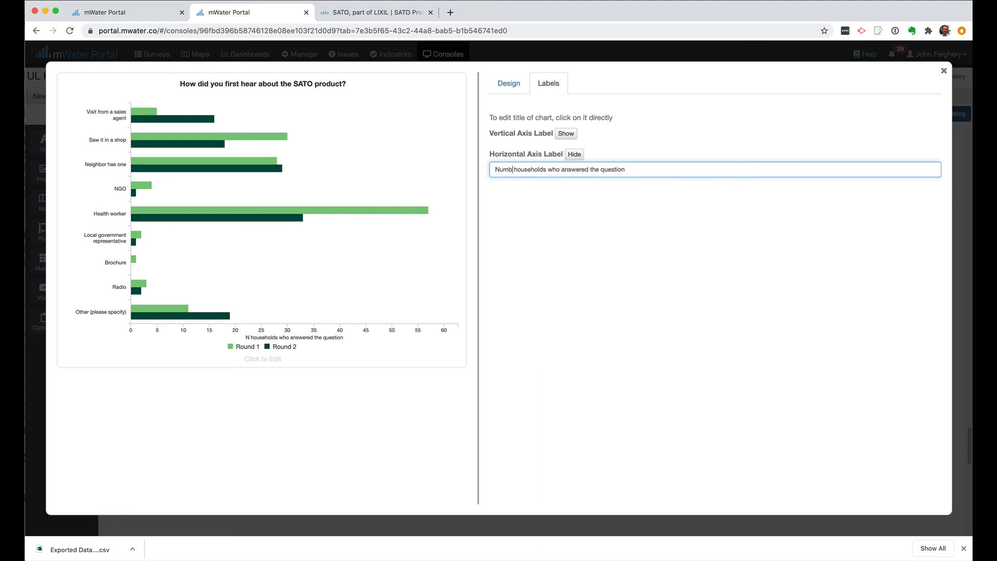
text( of)
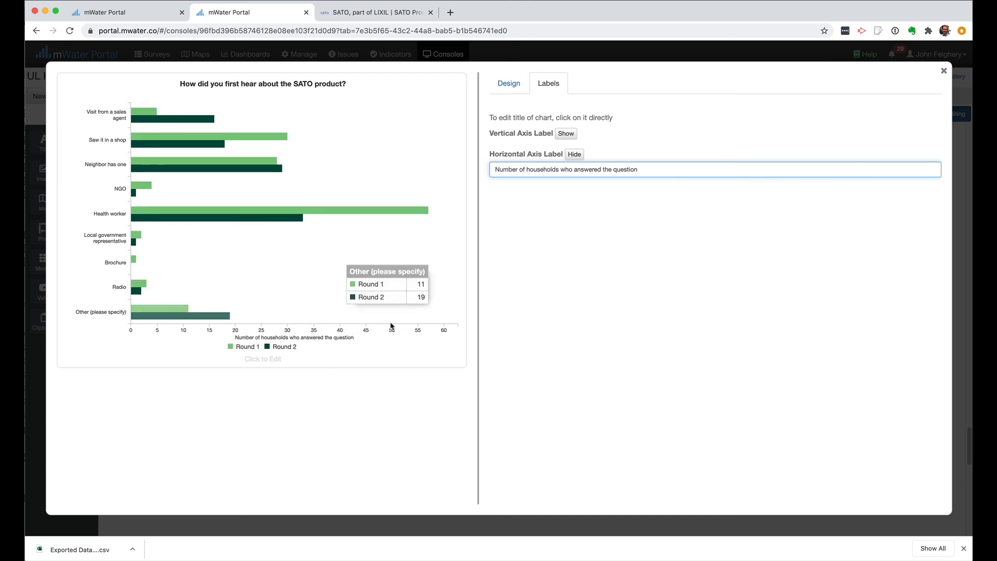
click(512, 85)
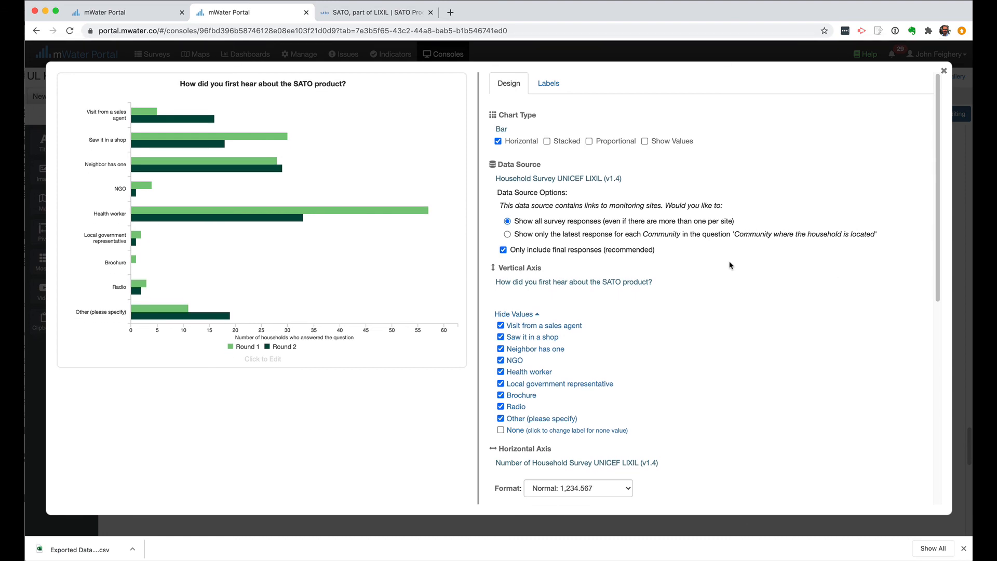
click(943, 72)
- Leave the dashboard's editing mode and bring the two SATO recall charts back into view
scroll(628, 474, up, 2)
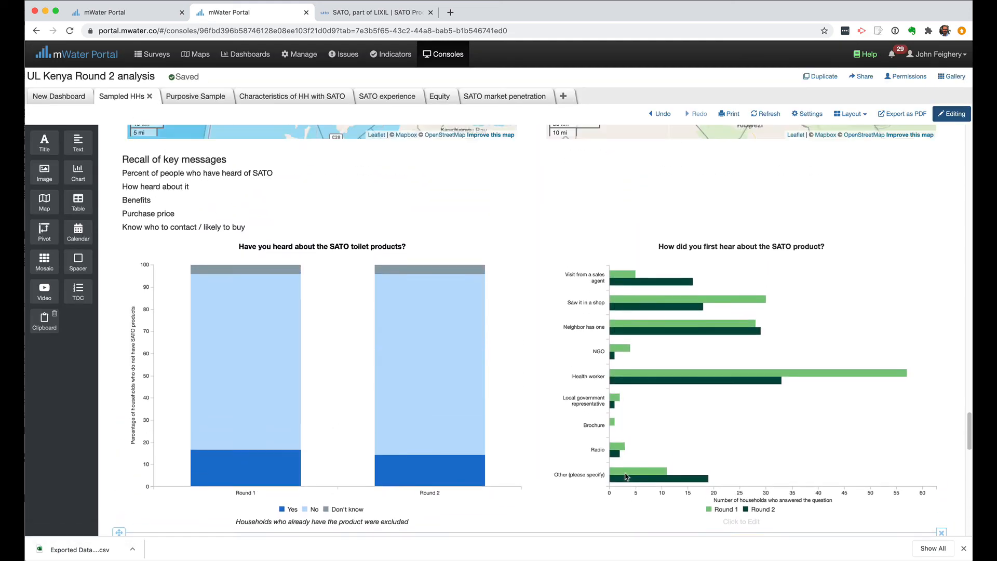
scroll(627, 476, down, 2)
mouse_move(663, 211)
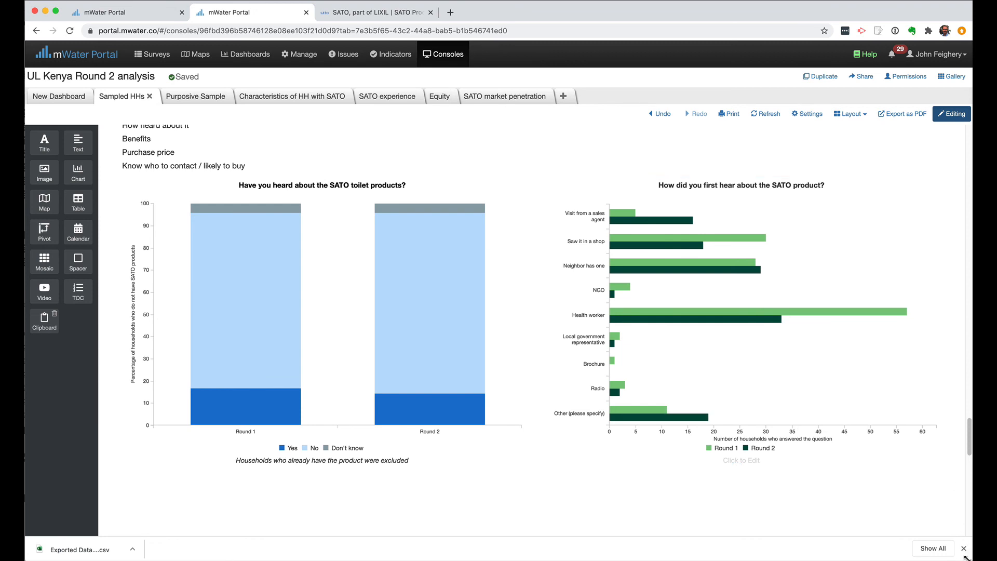
click(952, 116)
scroll(946, 223, down, 15)
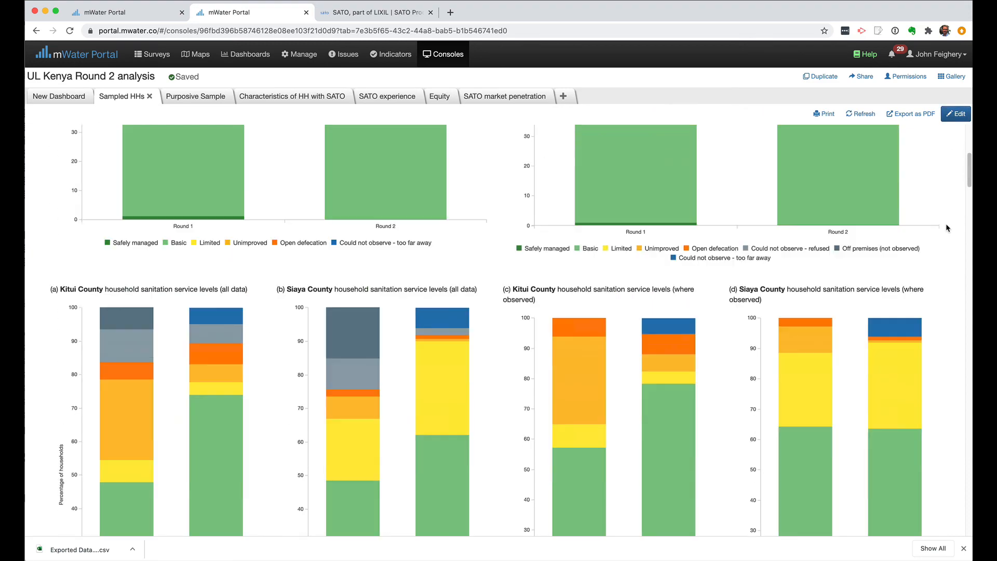
scroll(946, 228, down, 20)
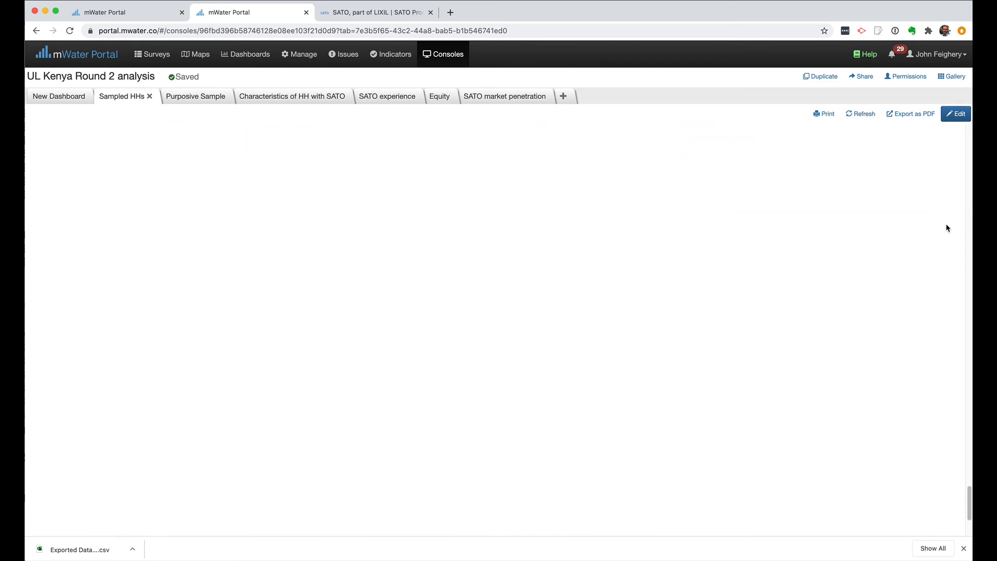
scroll(946, 228, down, 10)
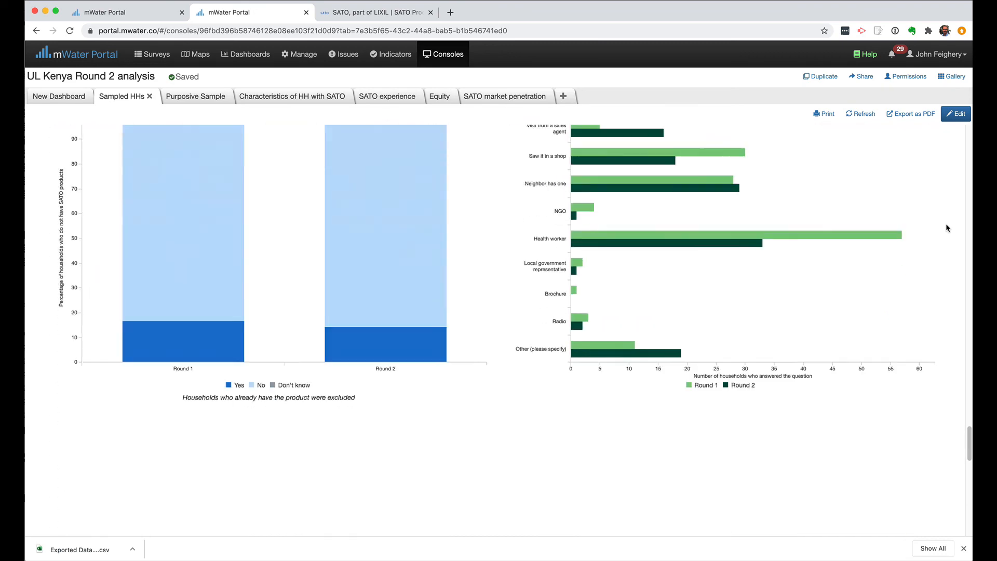
scroll(947, 228, up, 3)
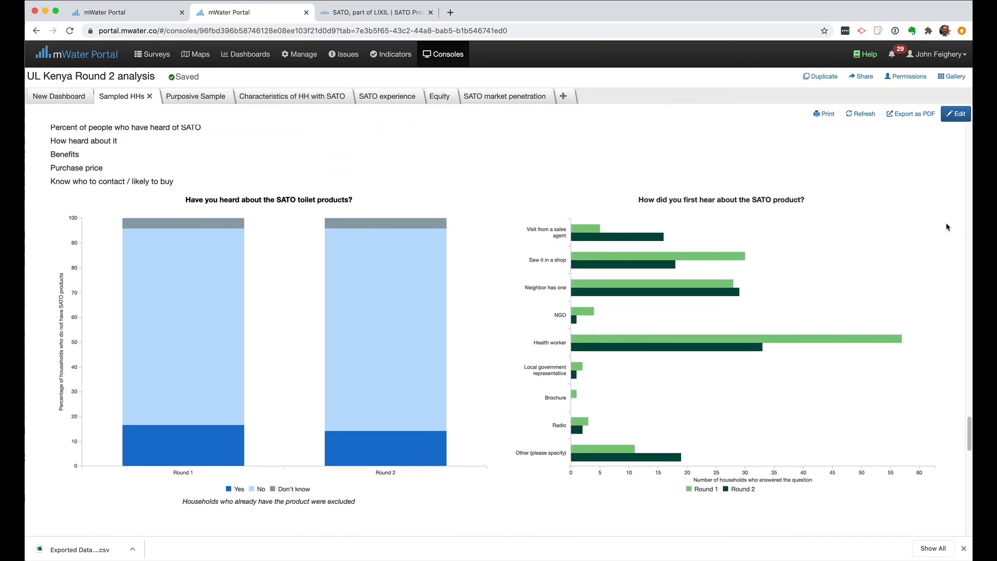
scroll(946, 222, down, 1)
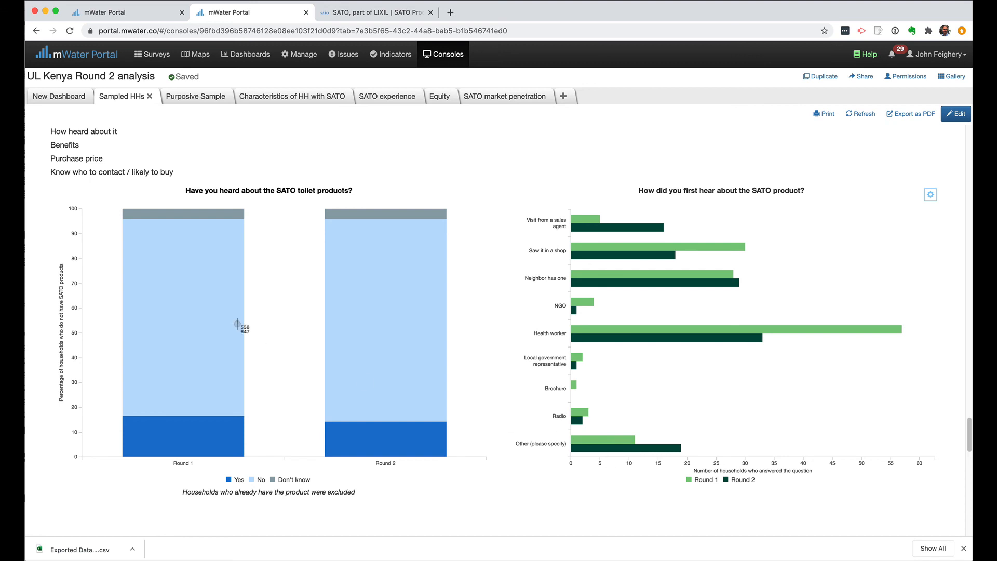
- Capture a screenshot of the area containing both SATO recall charts with their titles and legends
key(super+shift+4)
drag(38, 179, 956, 503)
- View the save and export options of the "Have you heard about the SATO toilet products?" chart, and dismiss them
mouse_move(721, 310)
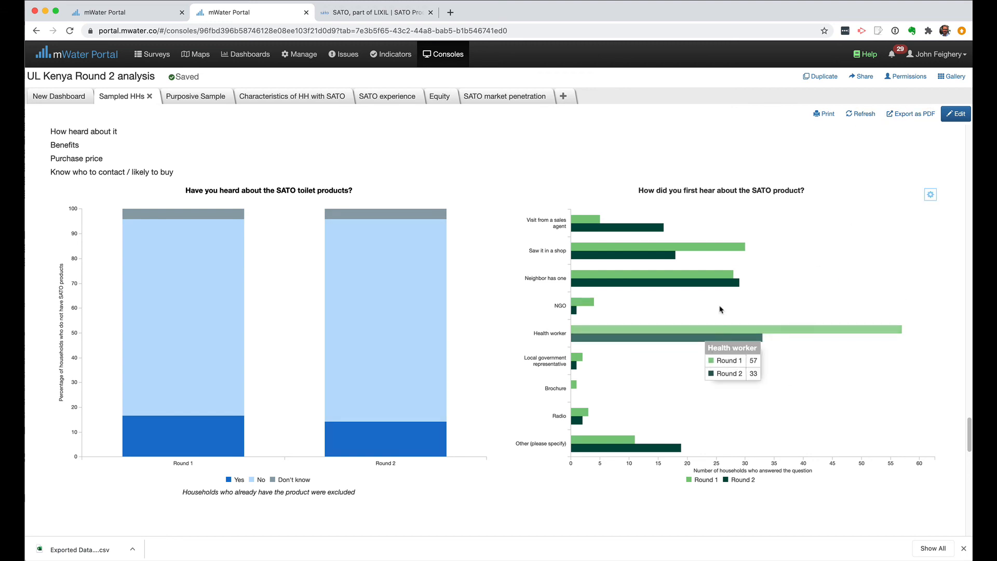
mouse_move(447, 200)
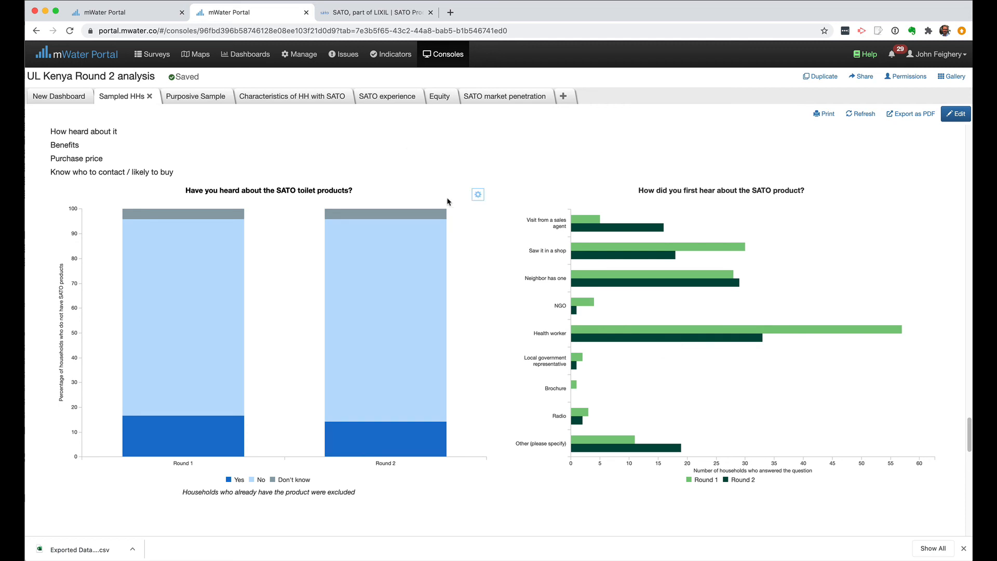
click(479, 195)
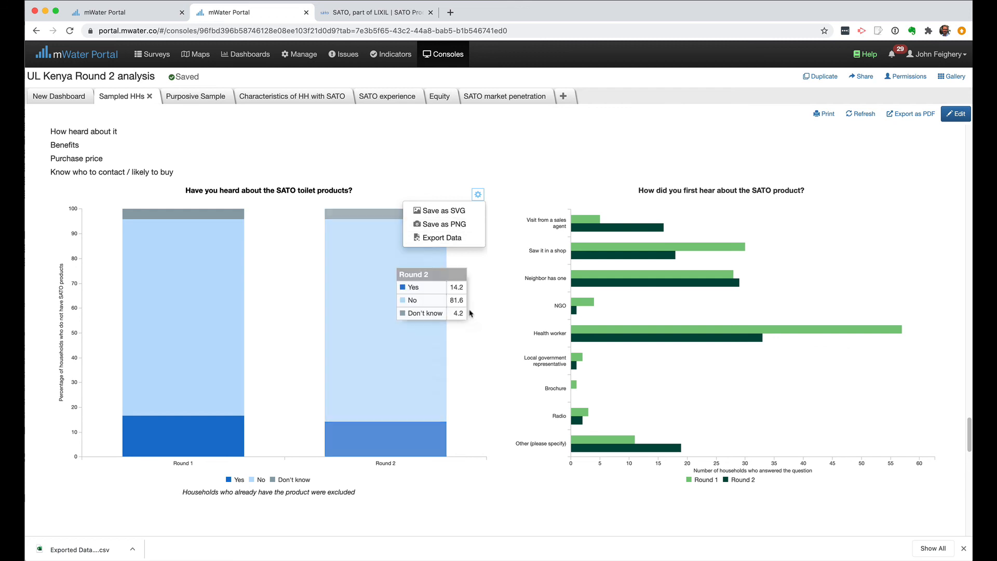
click(570, 515)
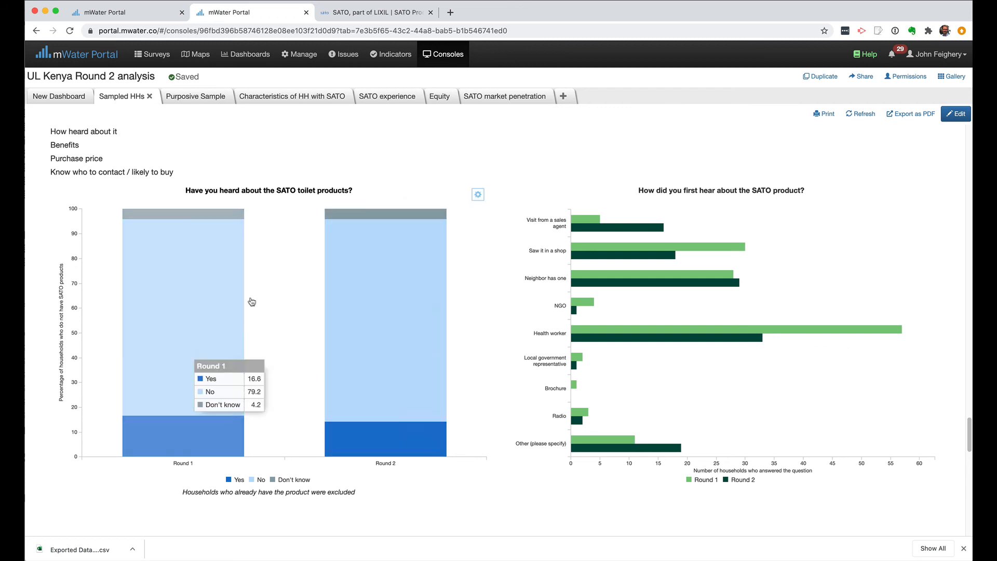
mouse_move(966, 559)
mouse_down()
mouse_move(797, 558)
mouse_move(967, 557)
mouse_up()
drag(924, 551, 965, 558)
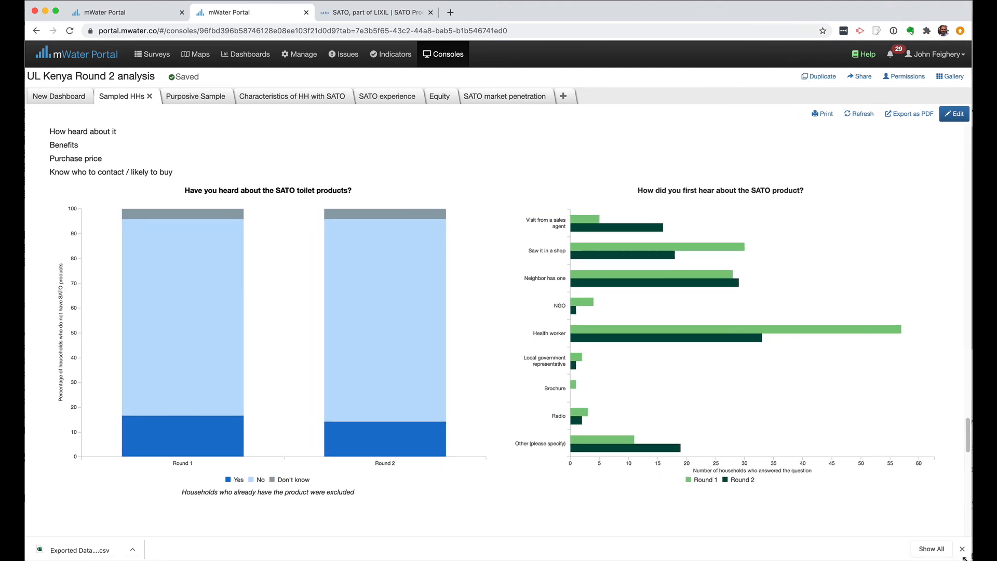